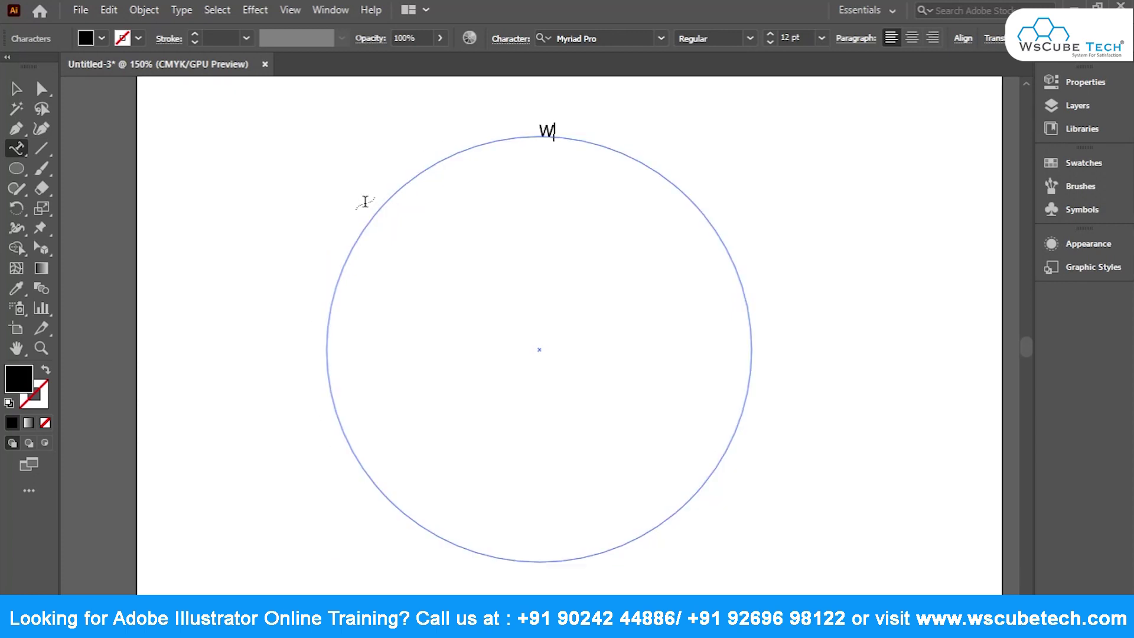
Complete the text on the circle's path so that it reads "W S Cubetech".
text(S Cutec)
key(BackSpace)
key(BackSpace)
key(BackSpace)
text(betech)
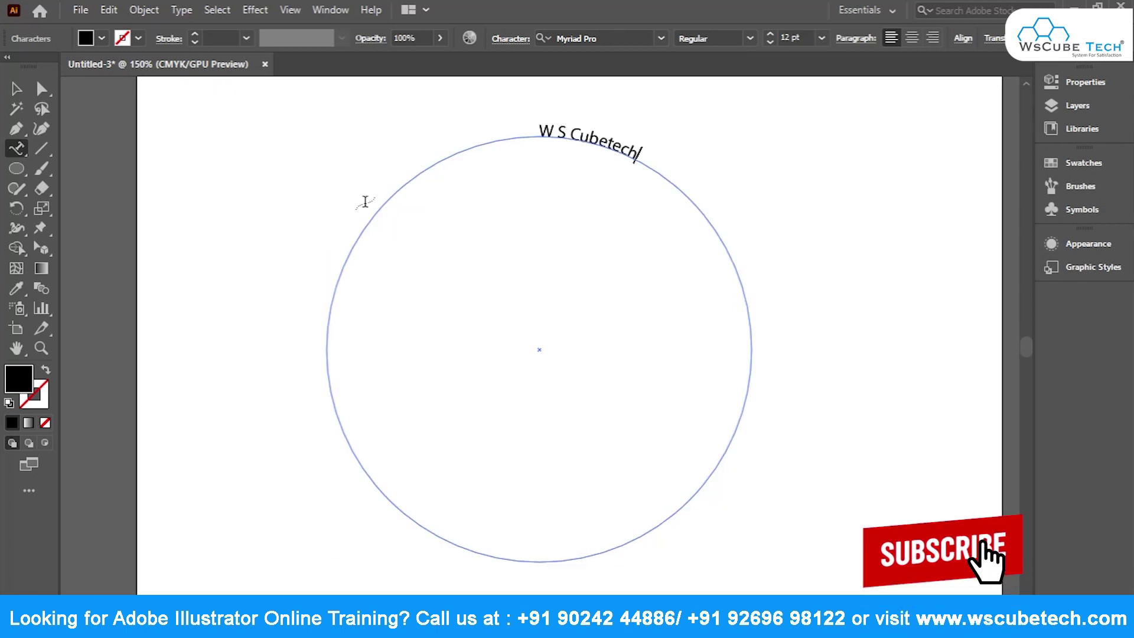
Enlarge all of the text on the circle path to 42 pt.
key(ctrl+a)
key(ctrl+shift+period)
key(ctrl+shift+period)
key(ctrl+shift+period)
key(ctrl+shift+period)
key(ctrl+shift+period)
key(ctrl+shift+period)
key(ctrl+shift+period)
key(ctrl+shift+period)
key(ctrl+shift+period)
key(ctrl+shift+period)
key(ctrl+shift+period)
key(ctrl+shift+period)
key(ctrl+shift+period)
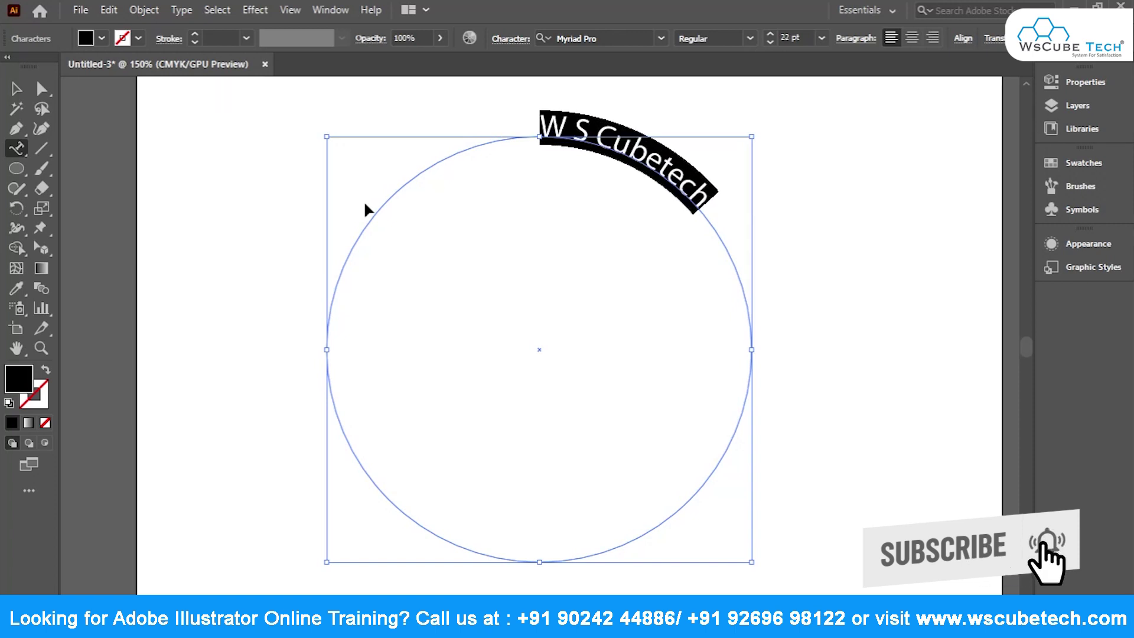
key(ctrl+shift+period)
key(ctrl+shift+period)
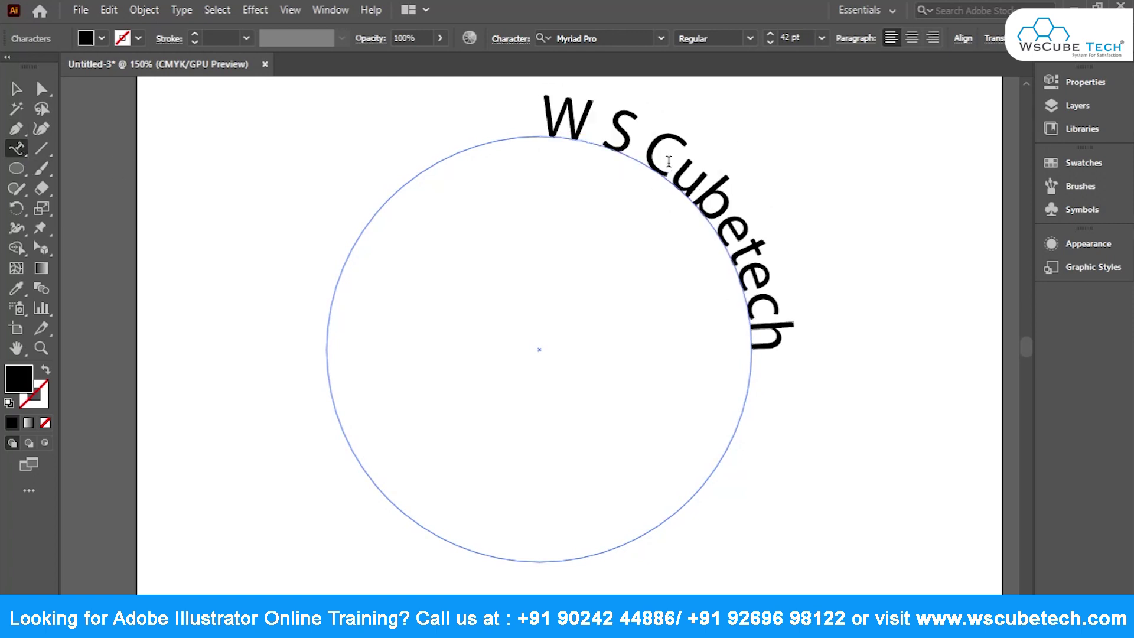
Change the font of the selected circular text to News706 BT Bold.
click(749, 39)
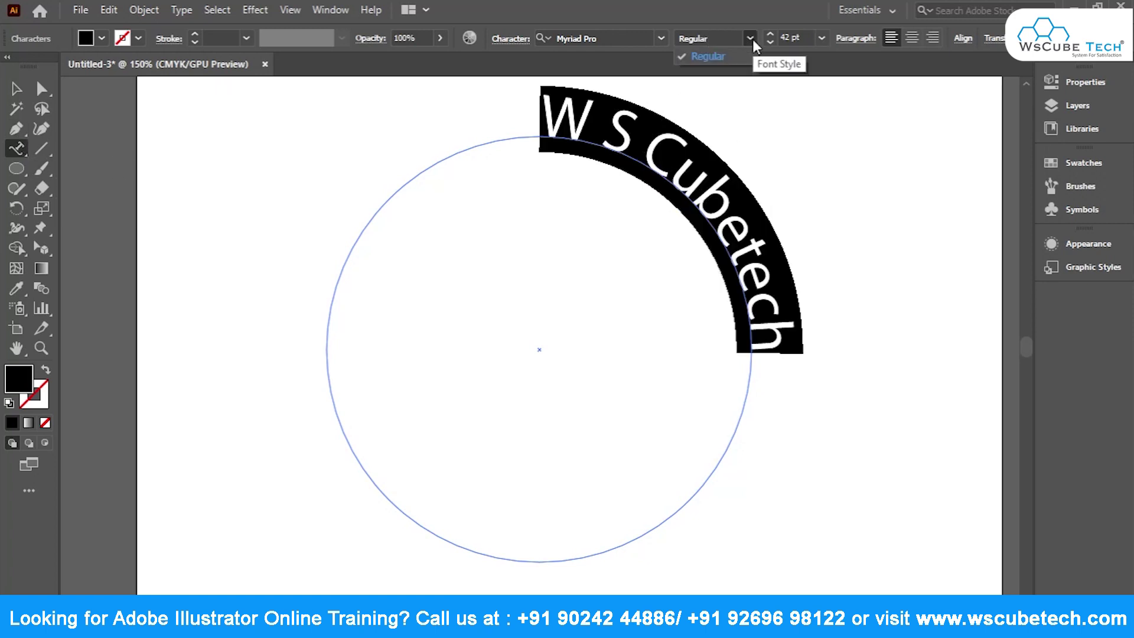
click(696, 55)
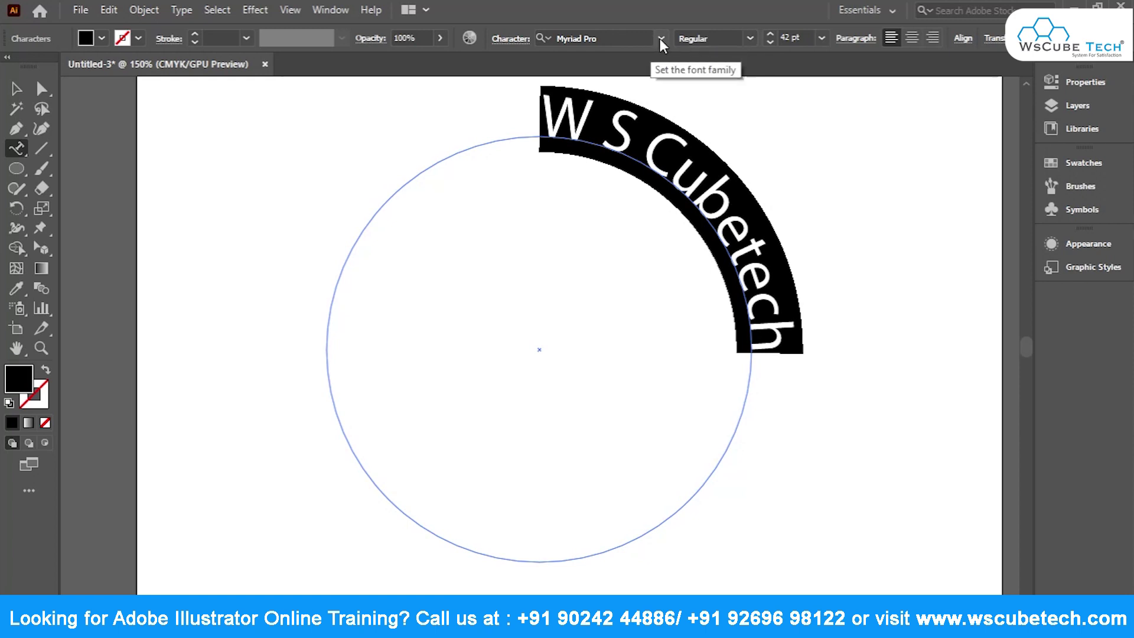
click(660, 38)
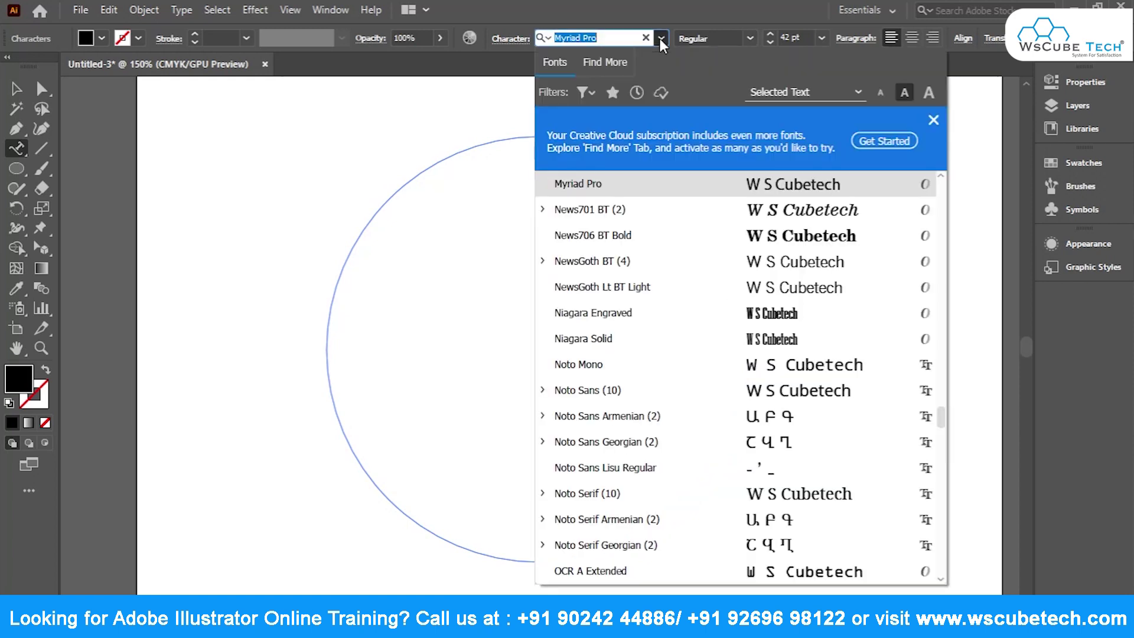
click(702, 250)
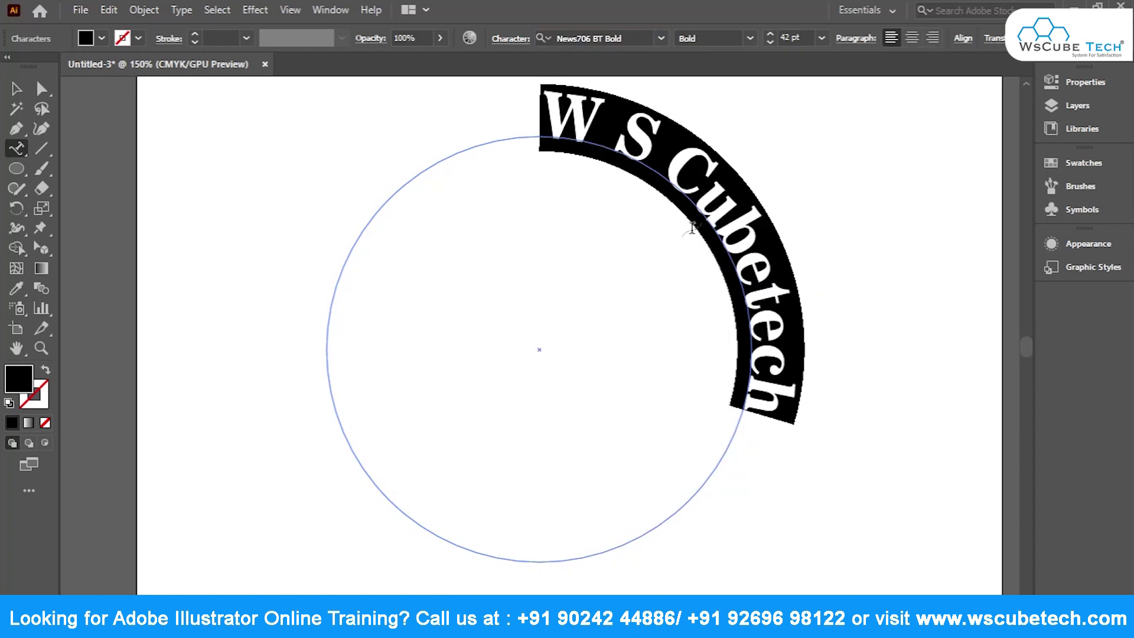
Apply All Caps to the selected text on the circle path.
click(853, 39)
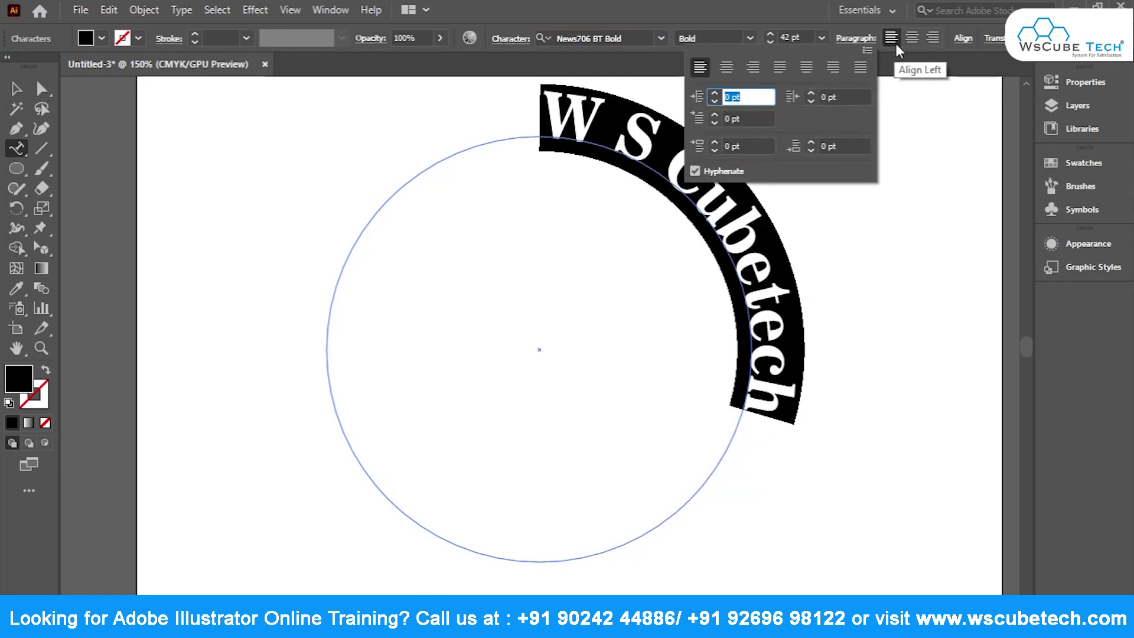
click(510, 39)
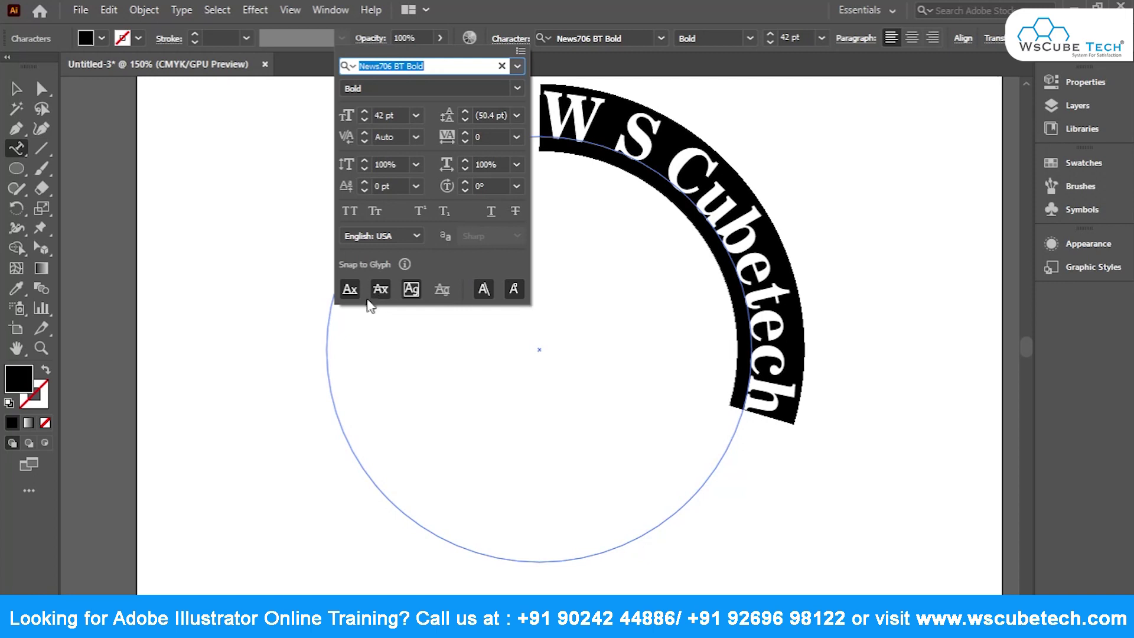
click(351, 210)
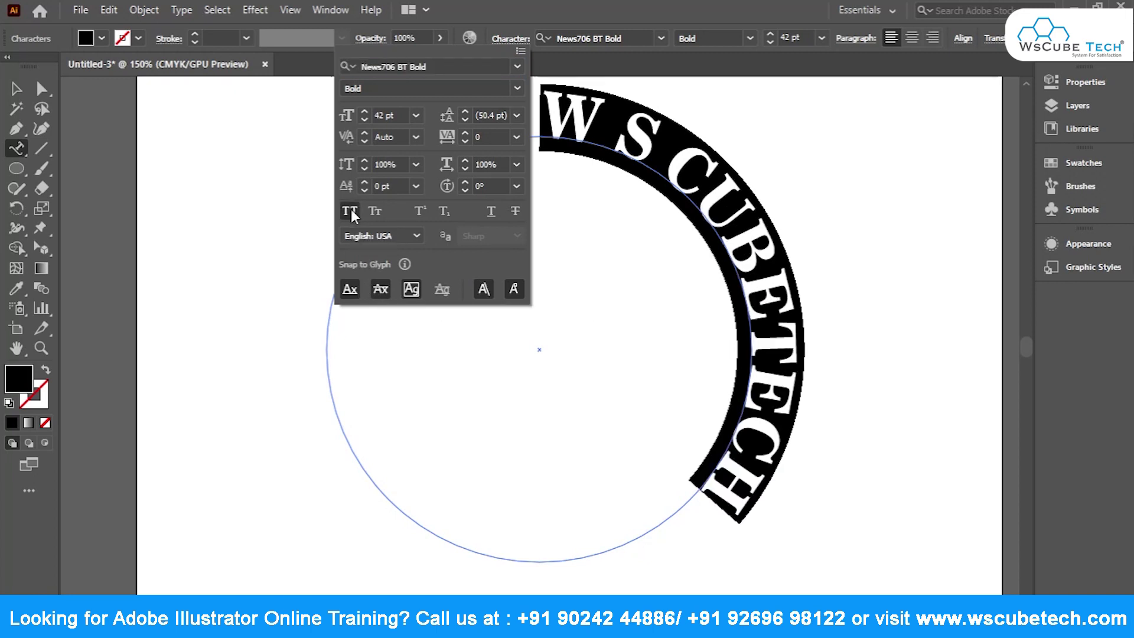
click(469, 8)
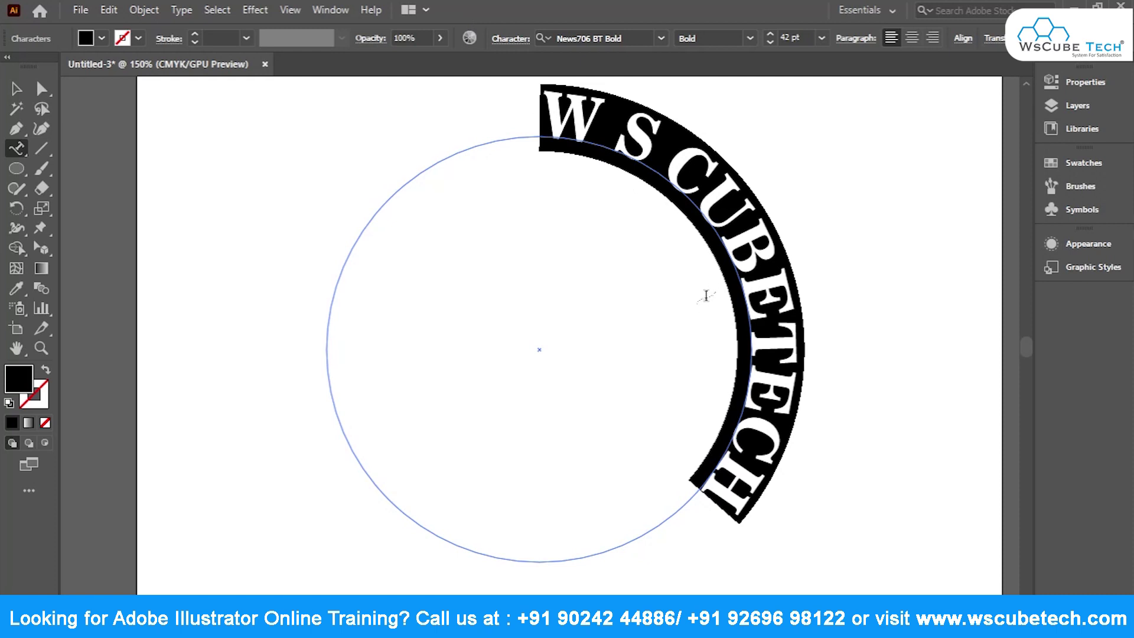
Slide the text along the circle path so it arches over the top of the circle.
click(17, 89)
key(ctrl+minus)
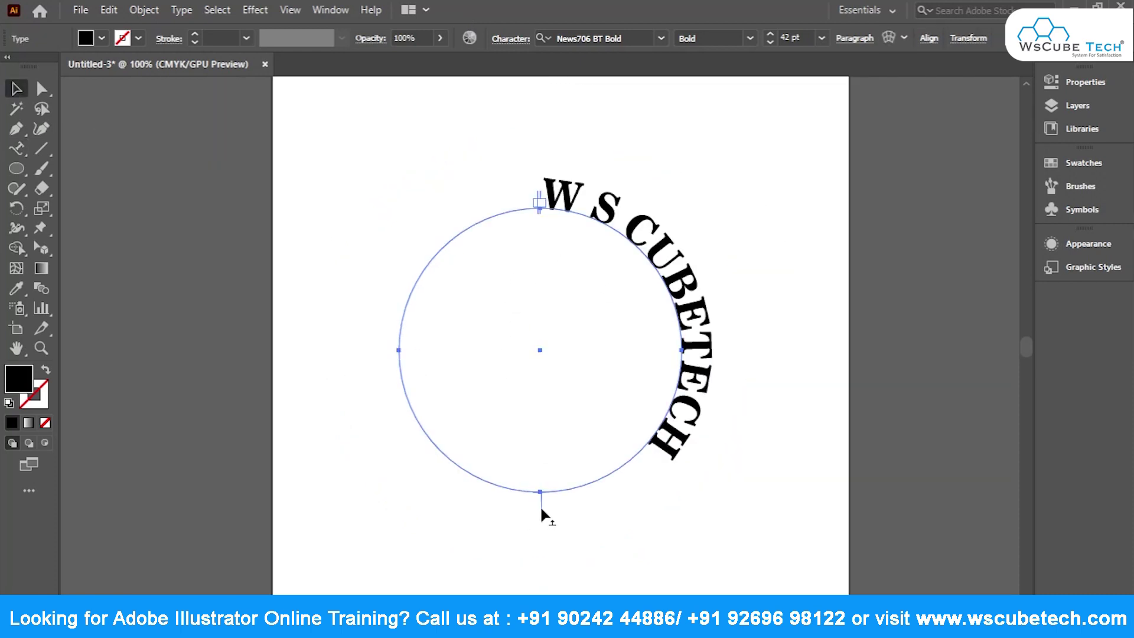
drag(541, 507, 732, 465)
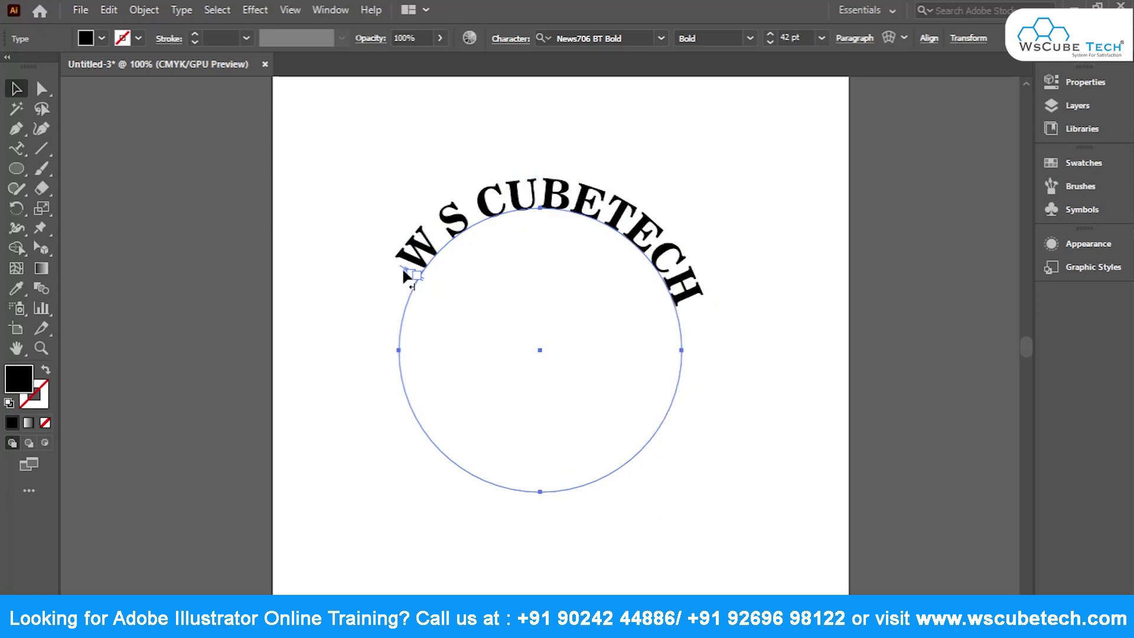
drag(399, 263, 378, 304)
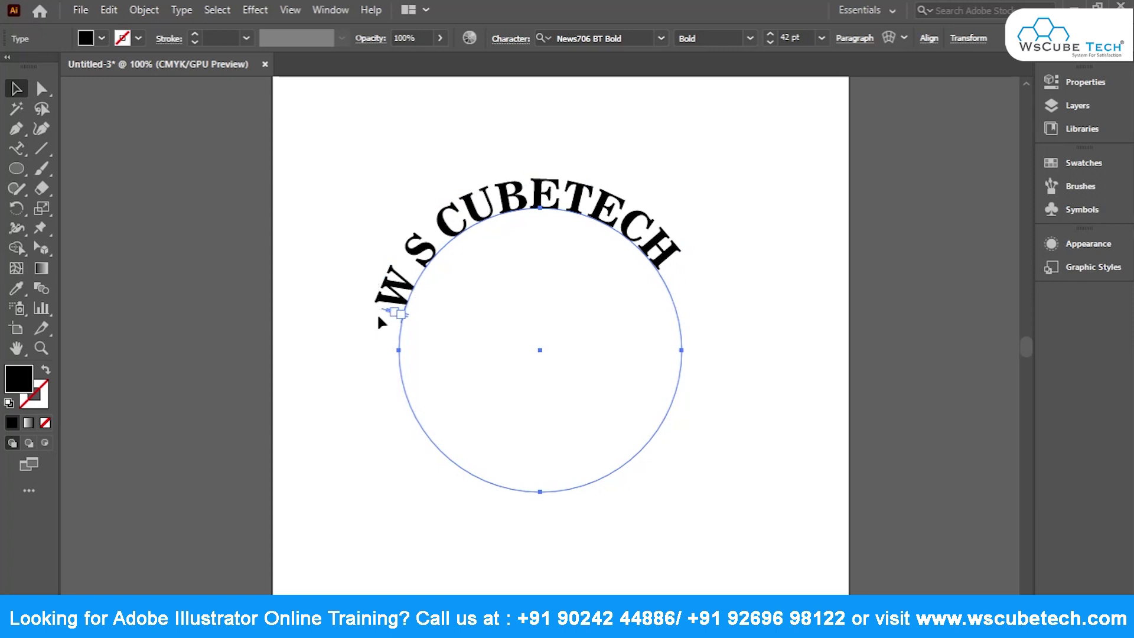
key(t)
drag(407, 316, 506, 317)
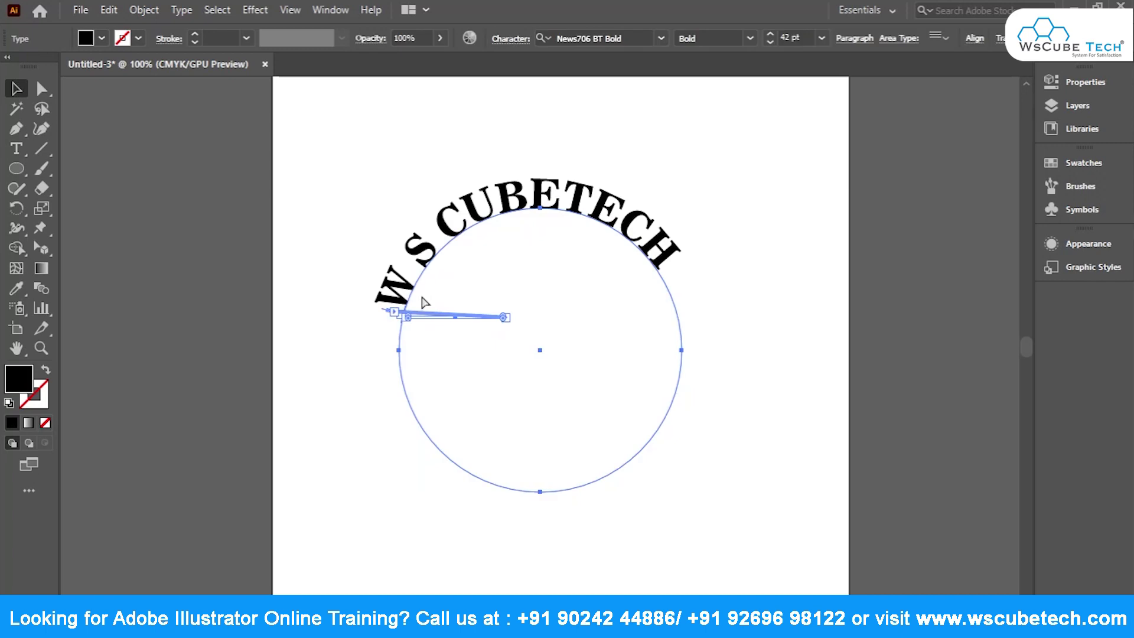
key(t)
drag(405, 316, 428, 350)
key(Escape)
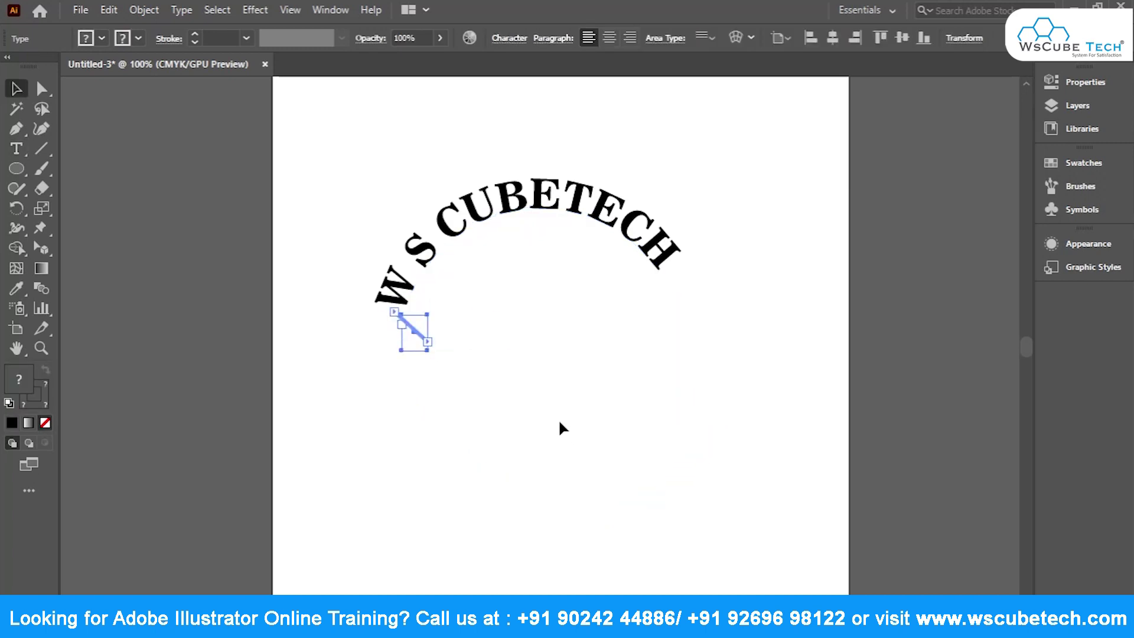
key(ctrl+z)
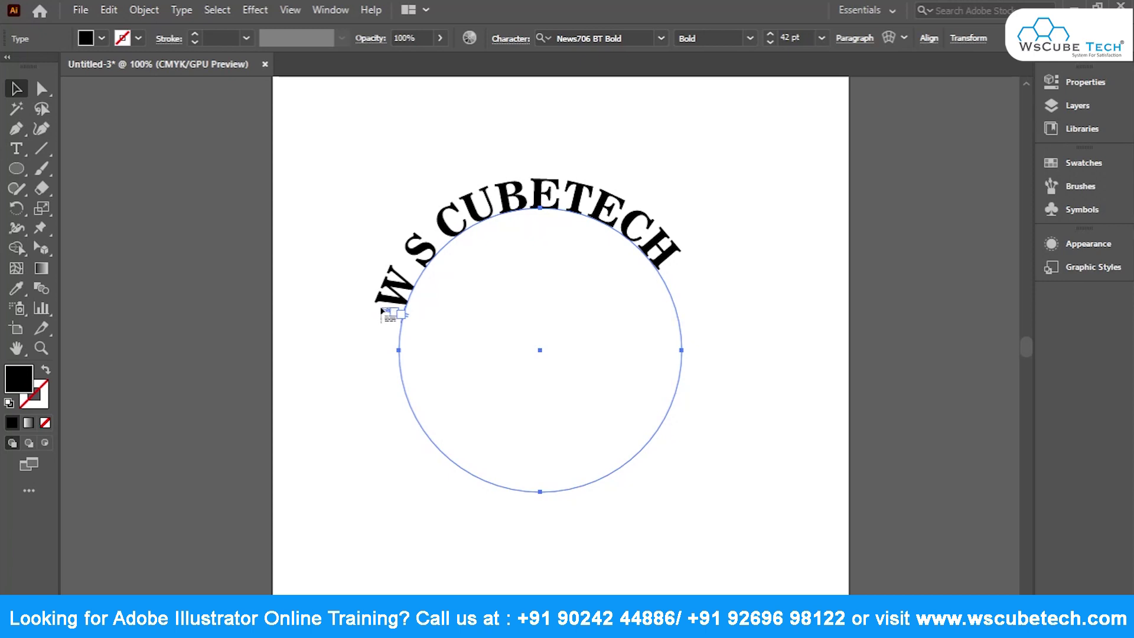
Fine-tune the text's start position on the path so the lettering sits evenly centred over the circle's top.
drag(384, 312, 395, 304)
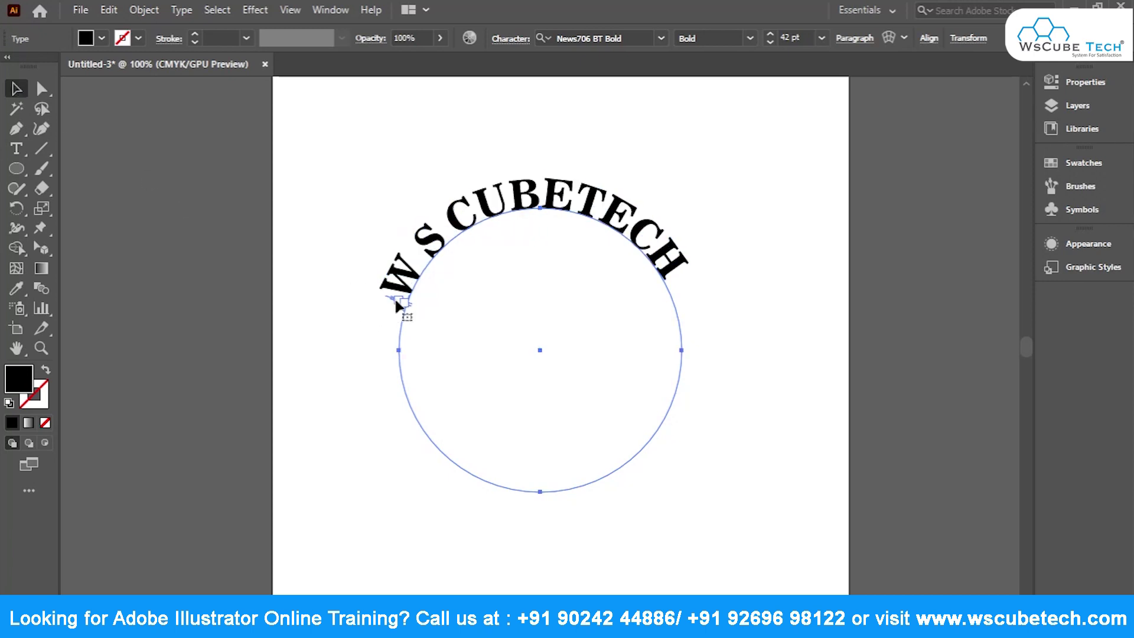
click(444, 381)
click(386, 295)
drag(386, 297, 401, 291)
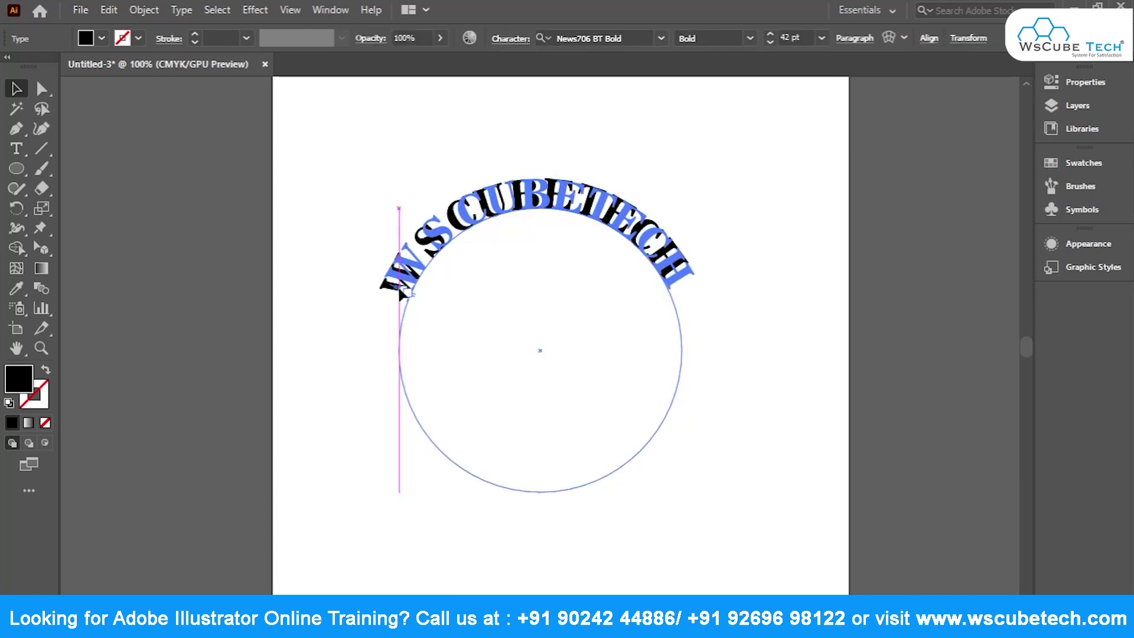
drag(403, 293, 403, 292)
click(363, 292)
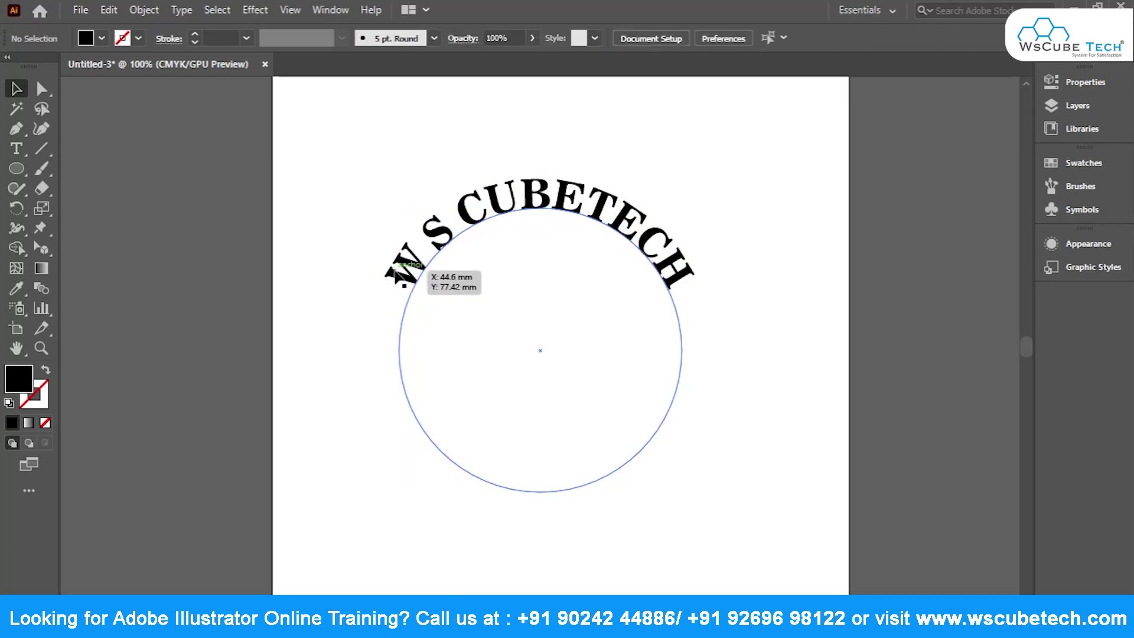
click(404, 276)
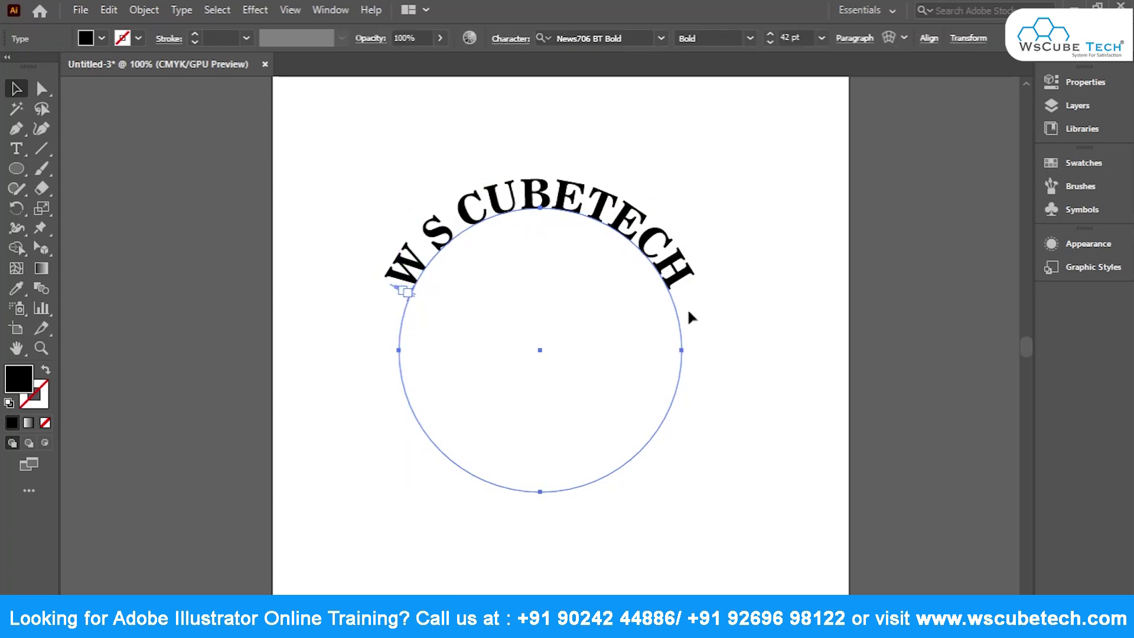
Draw a circle overlapping the lower part of the text circle and swap its fill and stroke, leaving a black outline without fill.
click(16, 168)
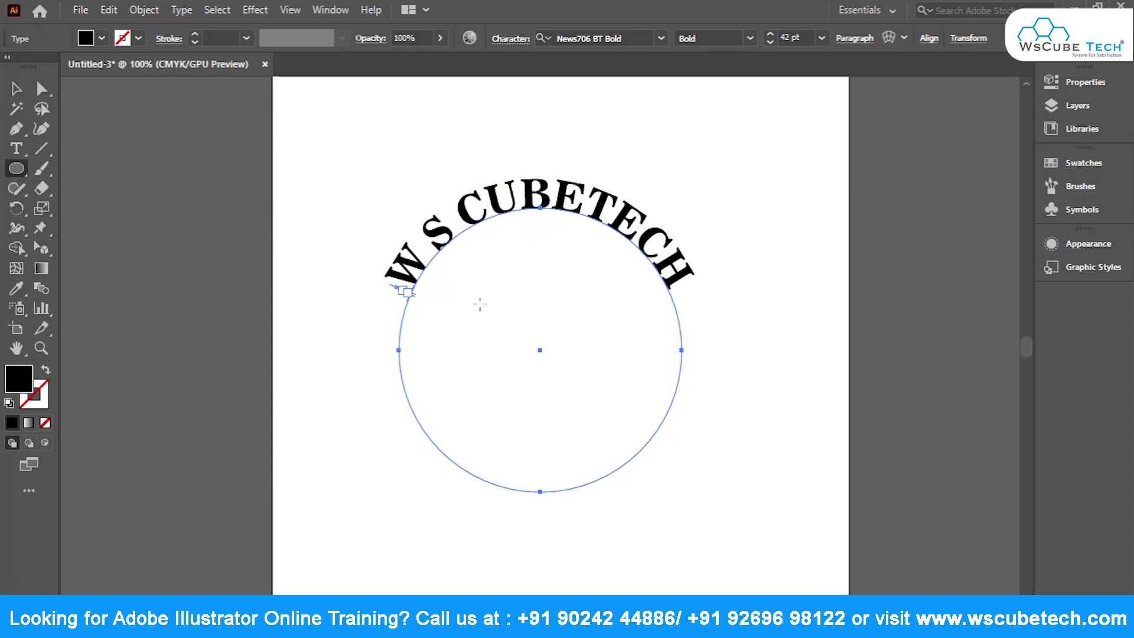
drag(528, 344, 751, 566)
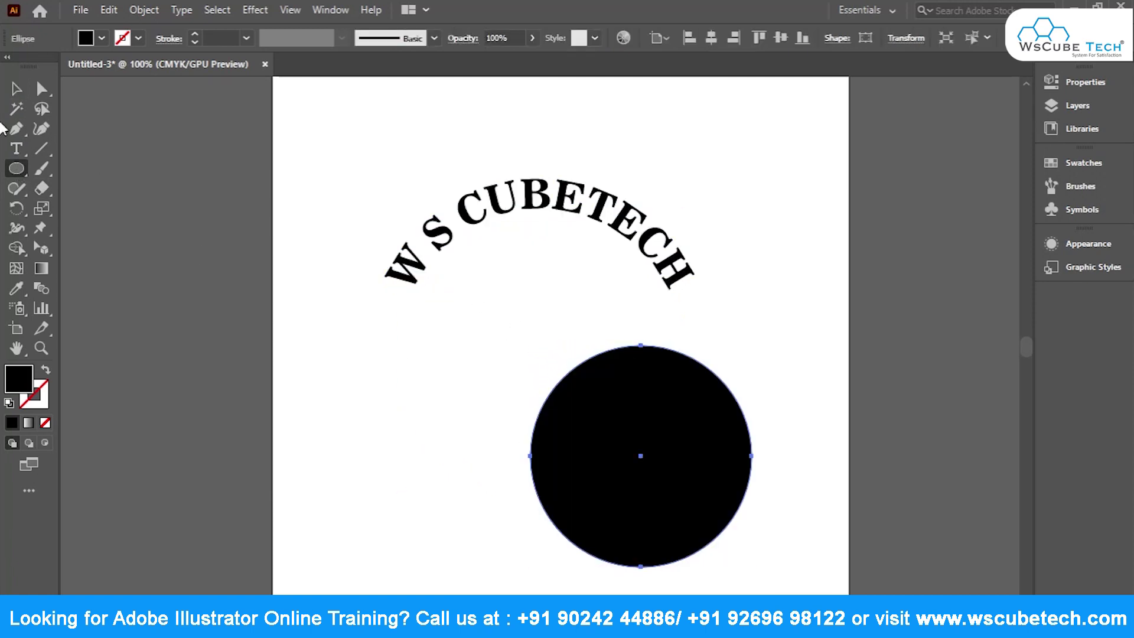
click(16, 90)
key(shift+x)
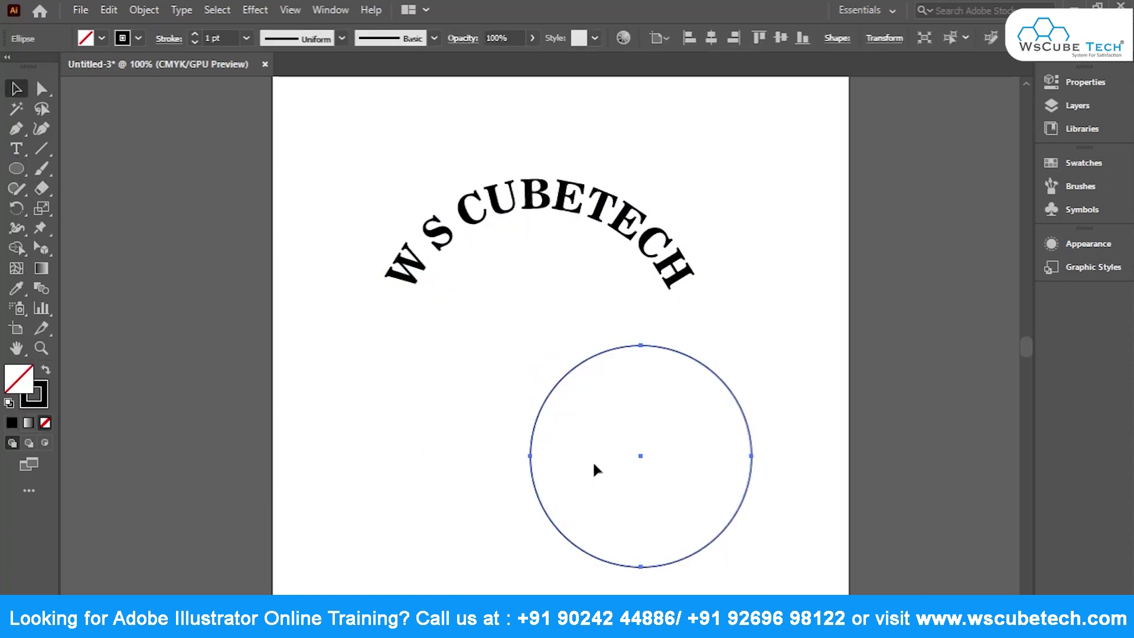
Move the outlined circle under the curved text and scale it up proportionally until it encloses the lettering.
key(ctrl+a)
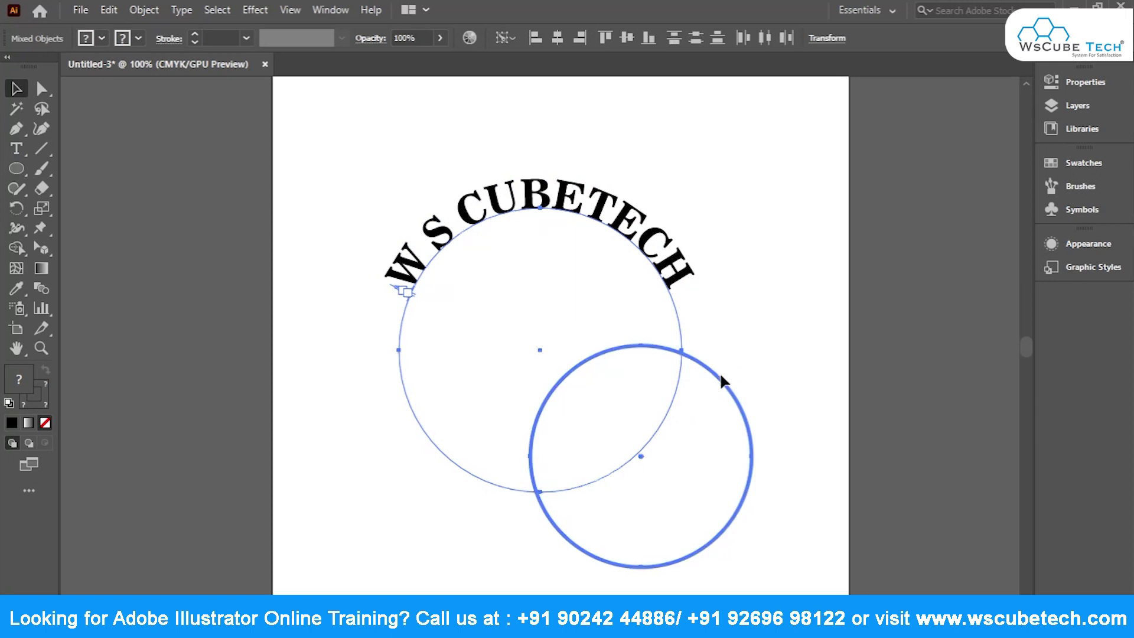
click(719, 371)
click(724, 374)
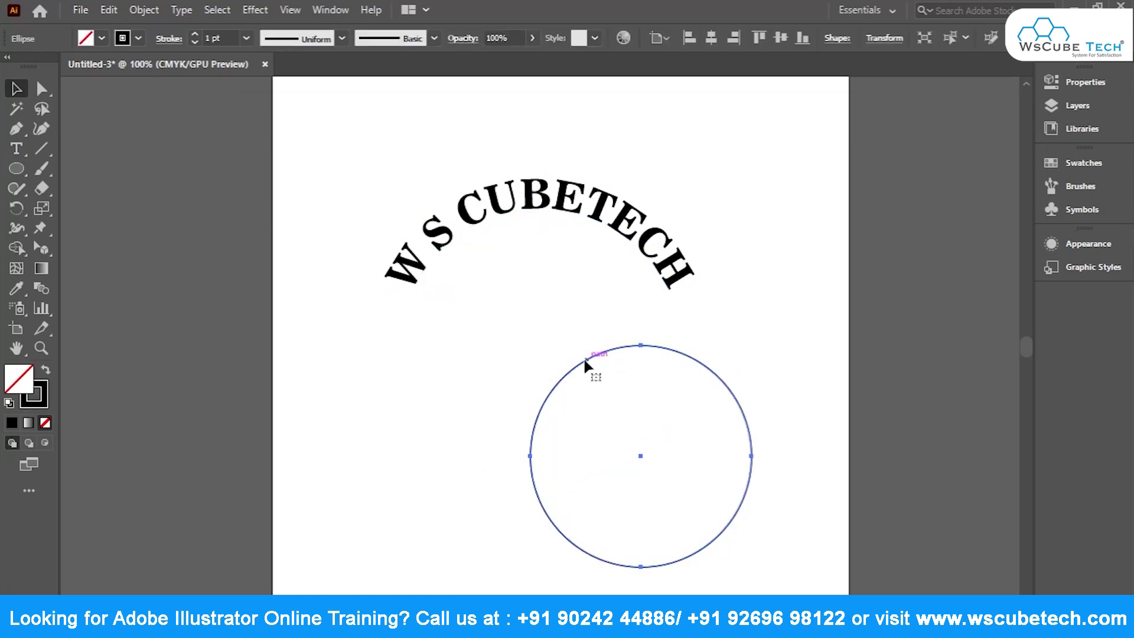
drag(569, 391, 475, 350)
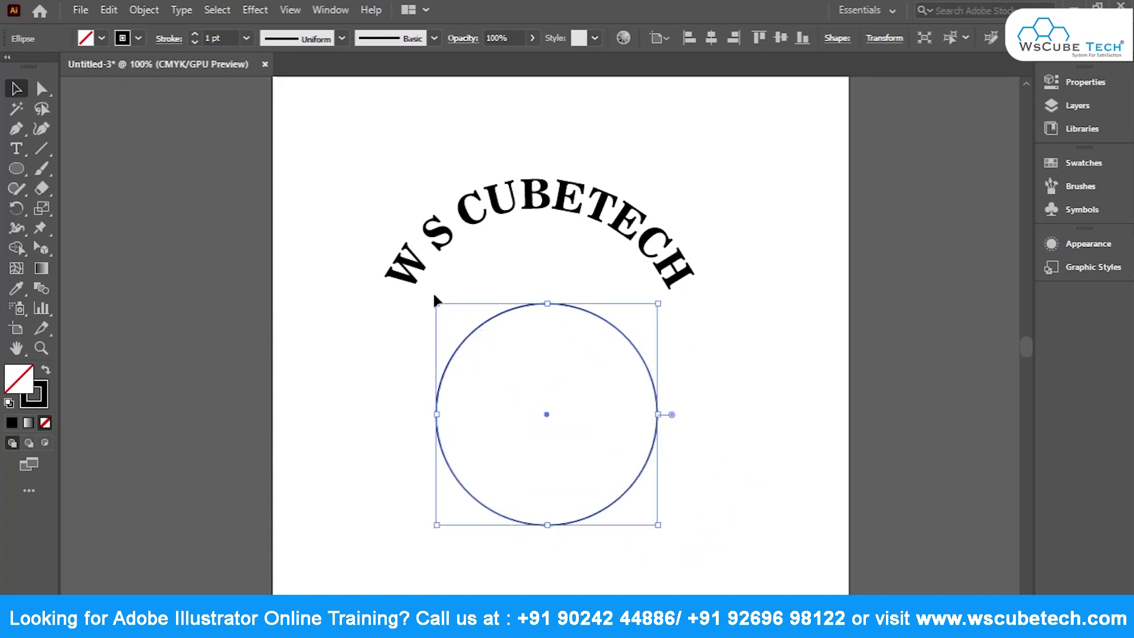
drag(435, 299, 369, 235)
drag(546, 415, 540, 340)
Fine-tune the outer circle's position, shifting it slightly down towards the curved lettering.
key(Left)
key(Right)
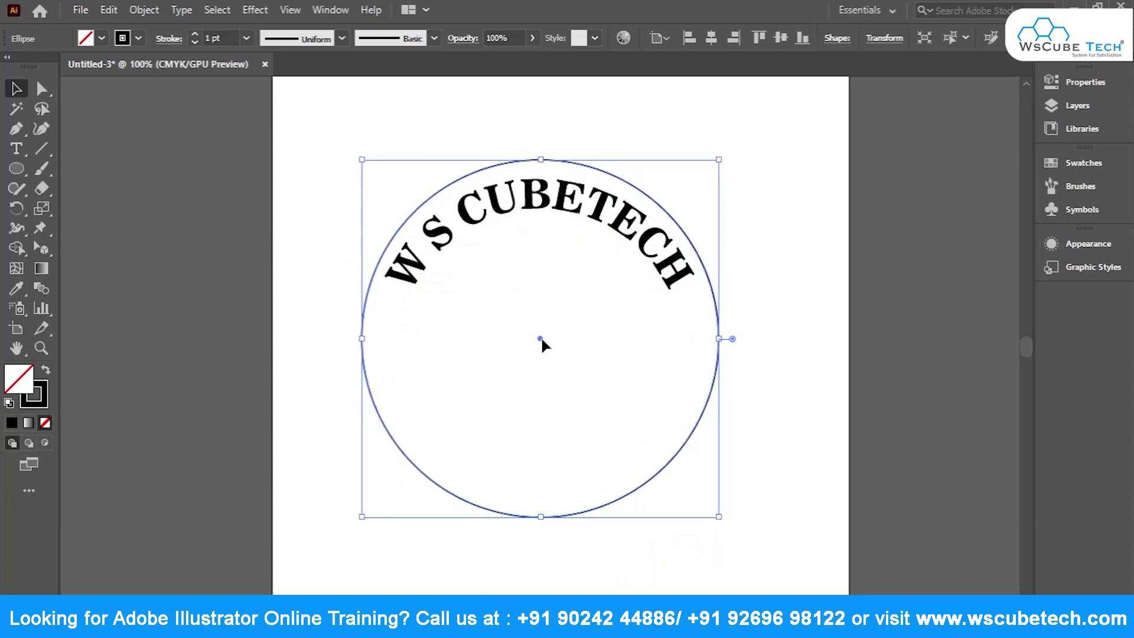
key(Down)
key(Up)
click(553, 157)
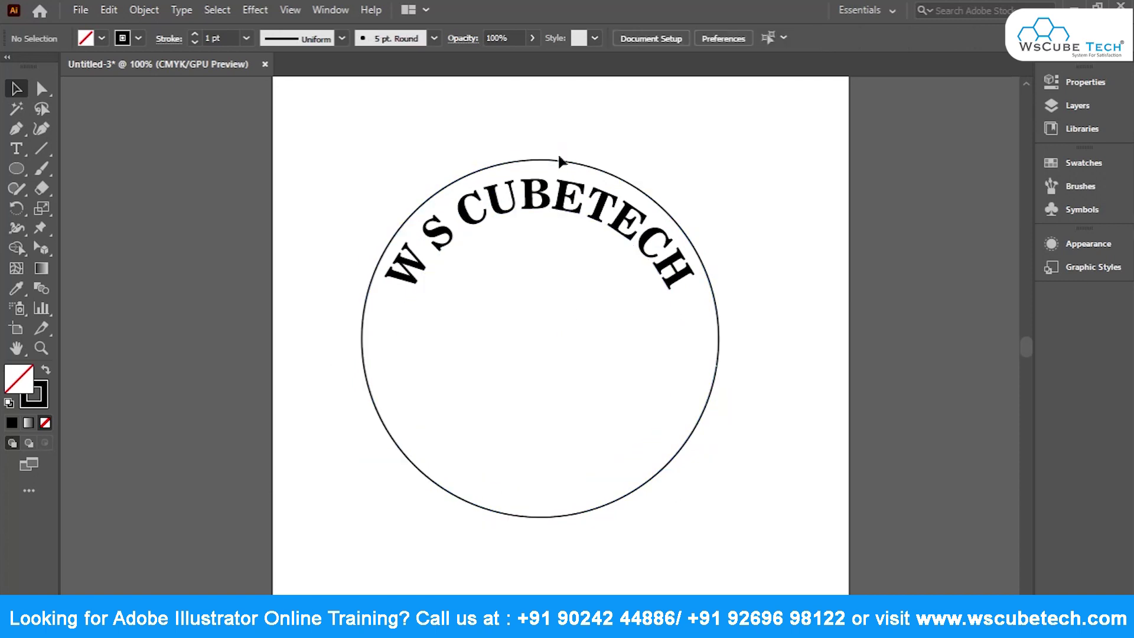
drag(565, 164, 564, 169)
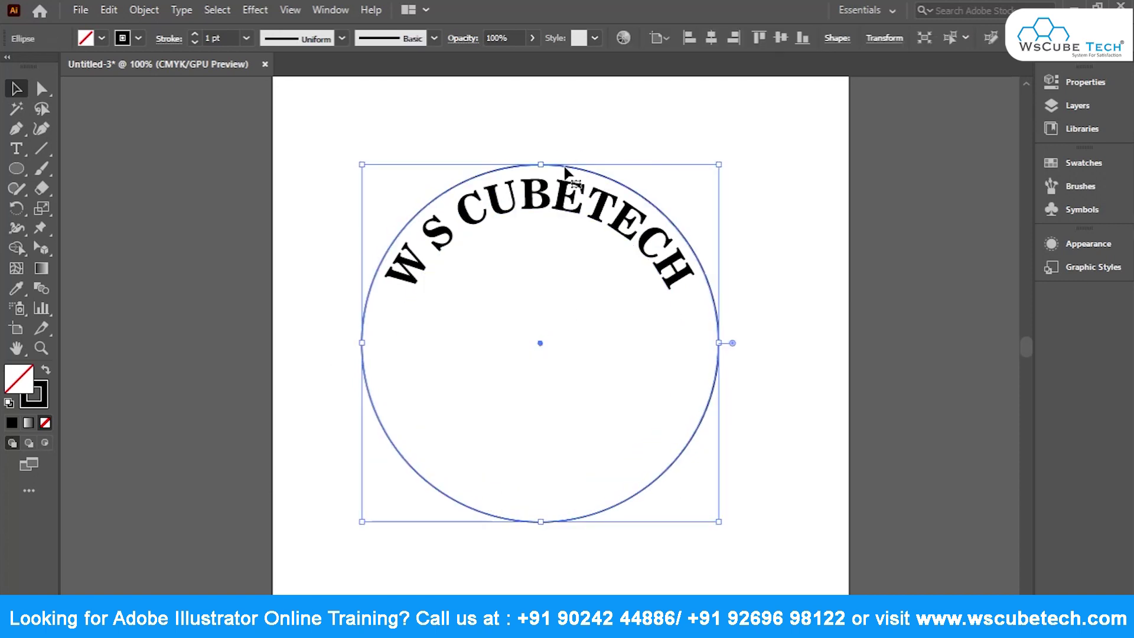
Paste a copy of the outer circle in front and shrink it about its centre to form an inner ring just below the lettering.
key(ctrl+c)
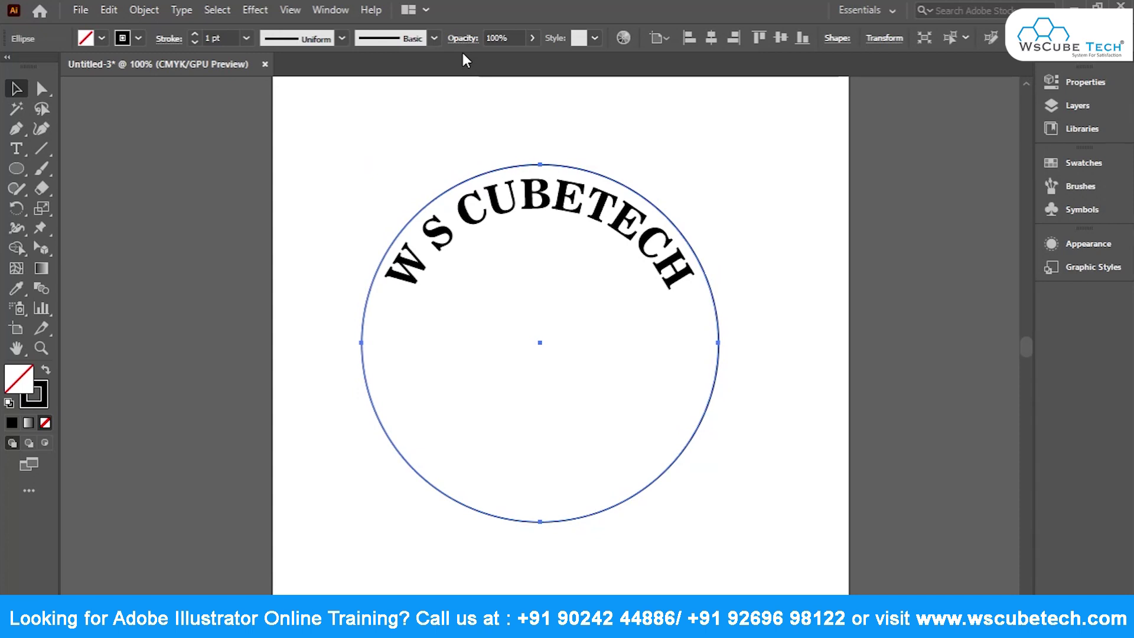
key(ctrl+f)
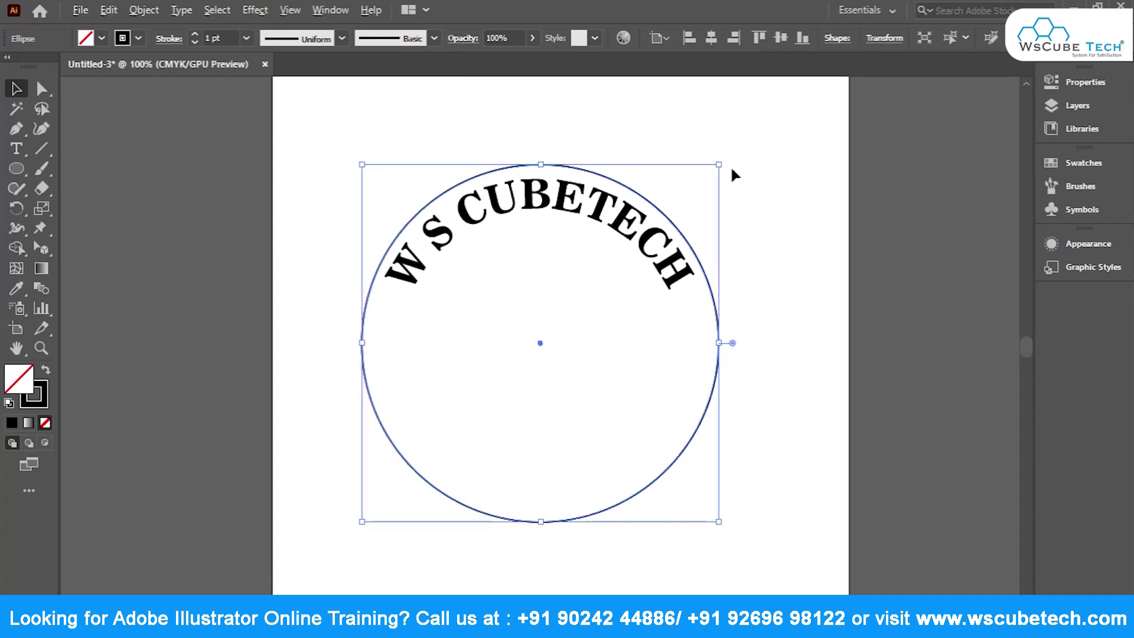
drag(717, 163, 664, 201)
click(643, 160)
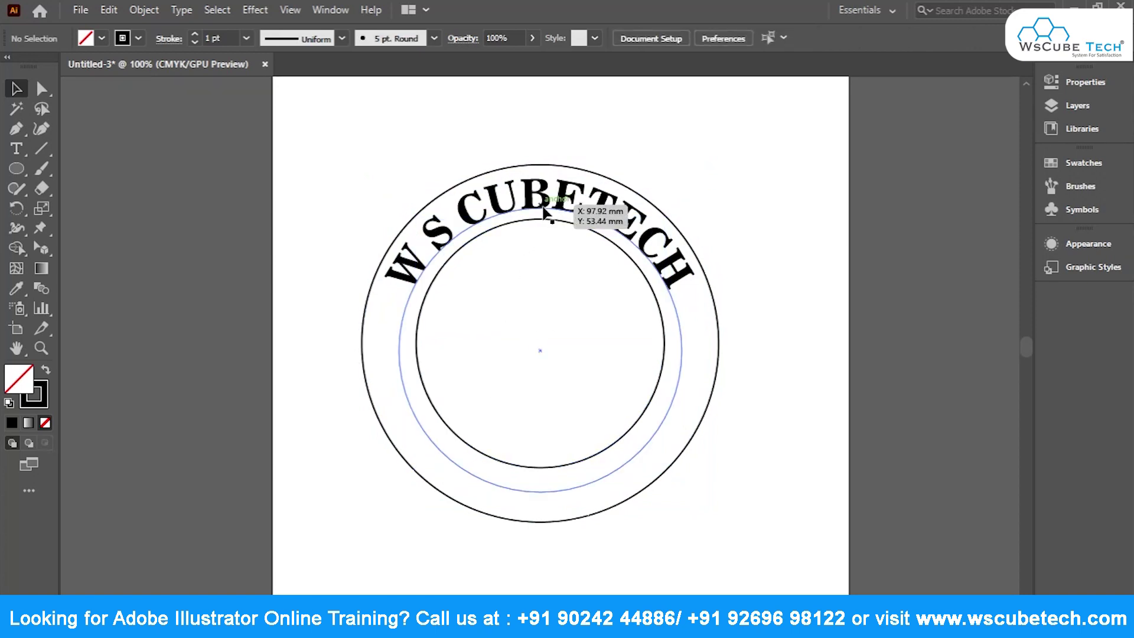
click(564, 209)
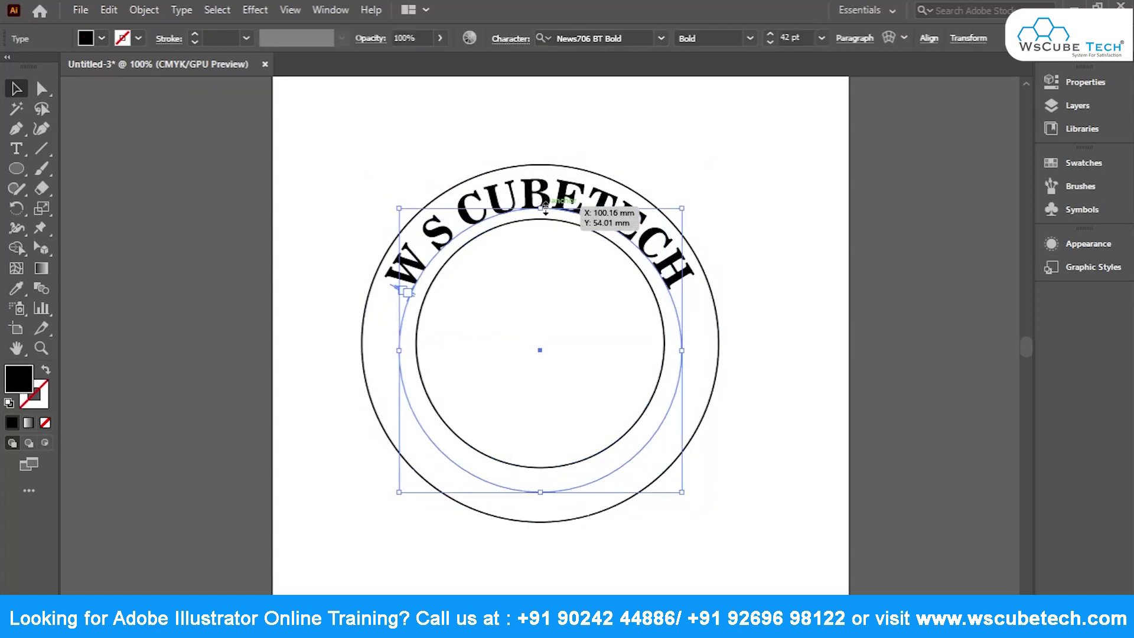
click(308, 233)
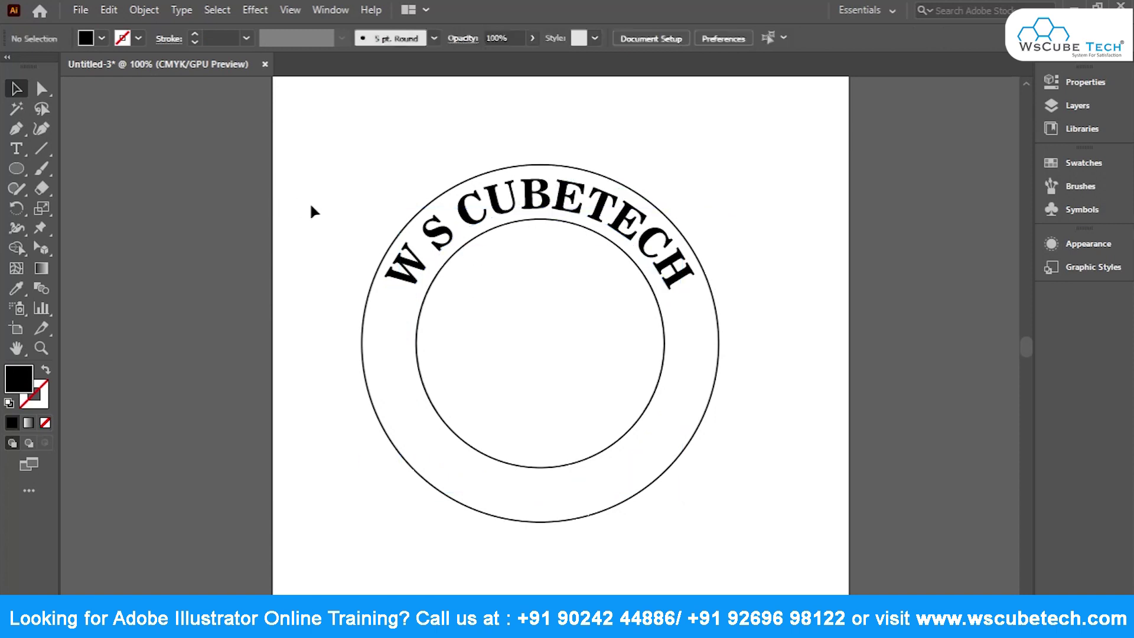
Duplicate the inner circle in place and move the copy horizontally off the artboard, clear of the badge.
click(459, 436)
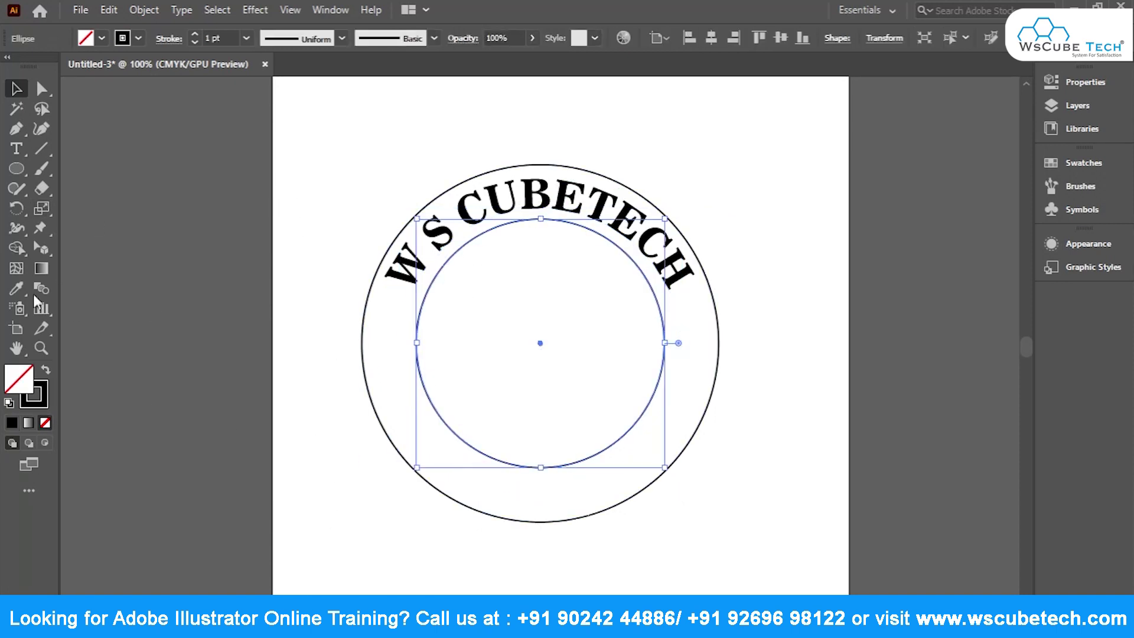
key(a)
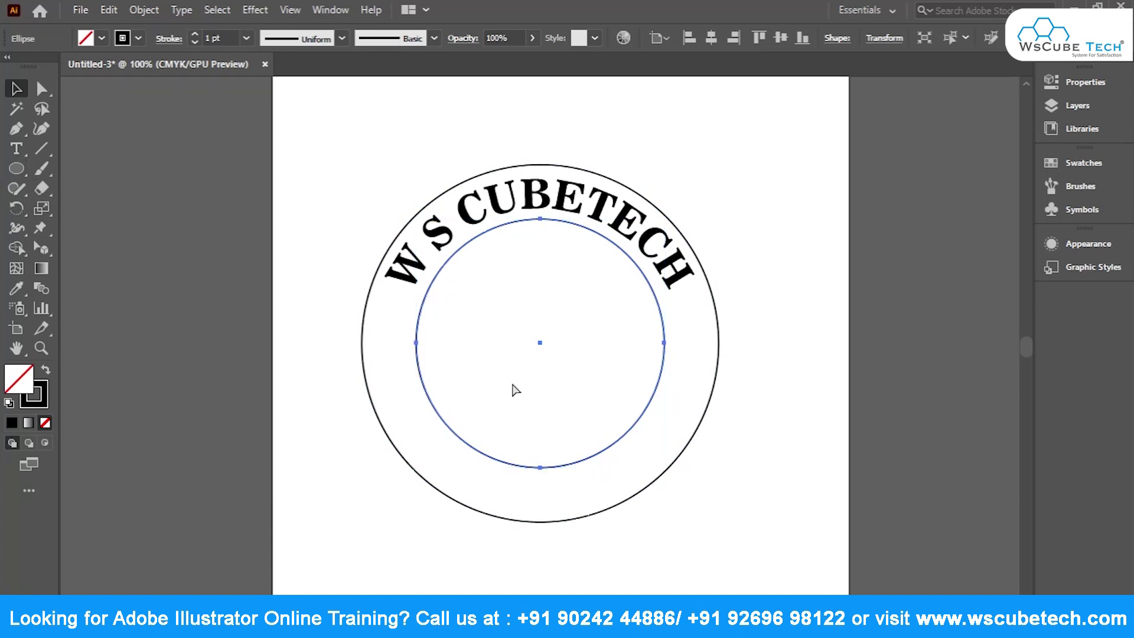
key(v)
key(shift+Right)
key(shift+Right)
key(shift+Right)
key(shift+Right)
key(shift+Right)
key(shift+Right)
key(shift+Right)
key(shift+Right)
key(shift+Right)
key(shift+Right)
key(shift+Right)
key(shift+Right)
key(shift+Right)
key(shift+Right)
key(shift+Right)
key(shift+Right)
key(shift+Right)
key(shift+Right)
key(shift+Right)
key(shift+Right)
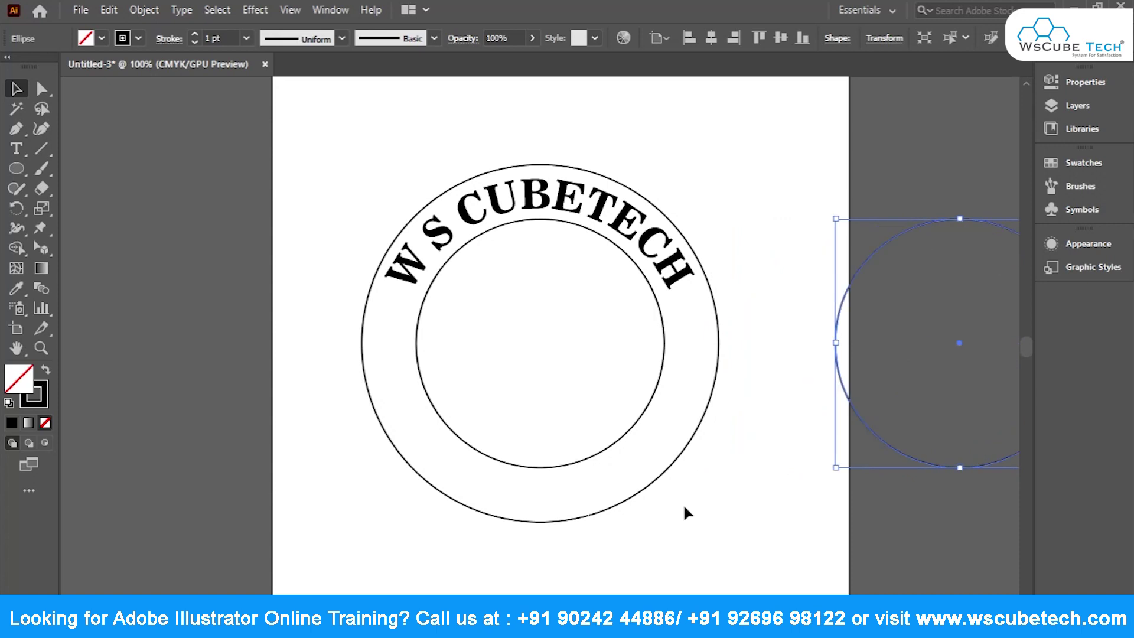
drag(754, 496, 349, 423)
key(shift+Right)
key(shift+Right)
key(shift+Right)
key(shift+Right)
key(shift+Right)
key(shift+Right)
key(shift+Right)
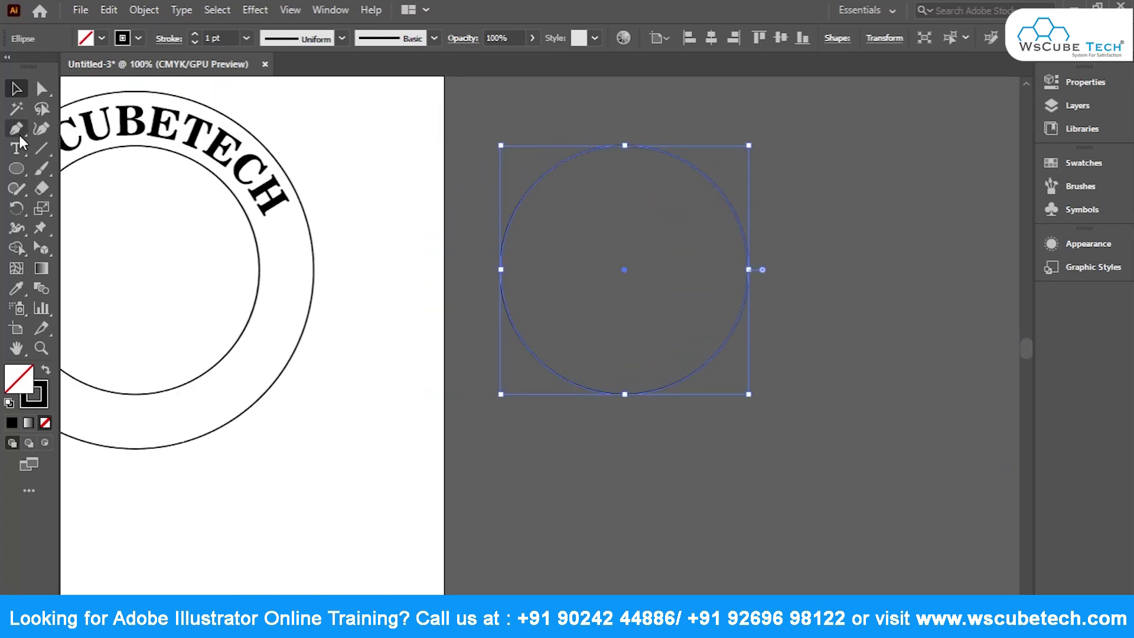
Turn the circle copy into a type path and enter "JODHPUR" along it, starting at its lowest point.
click(18, 147)
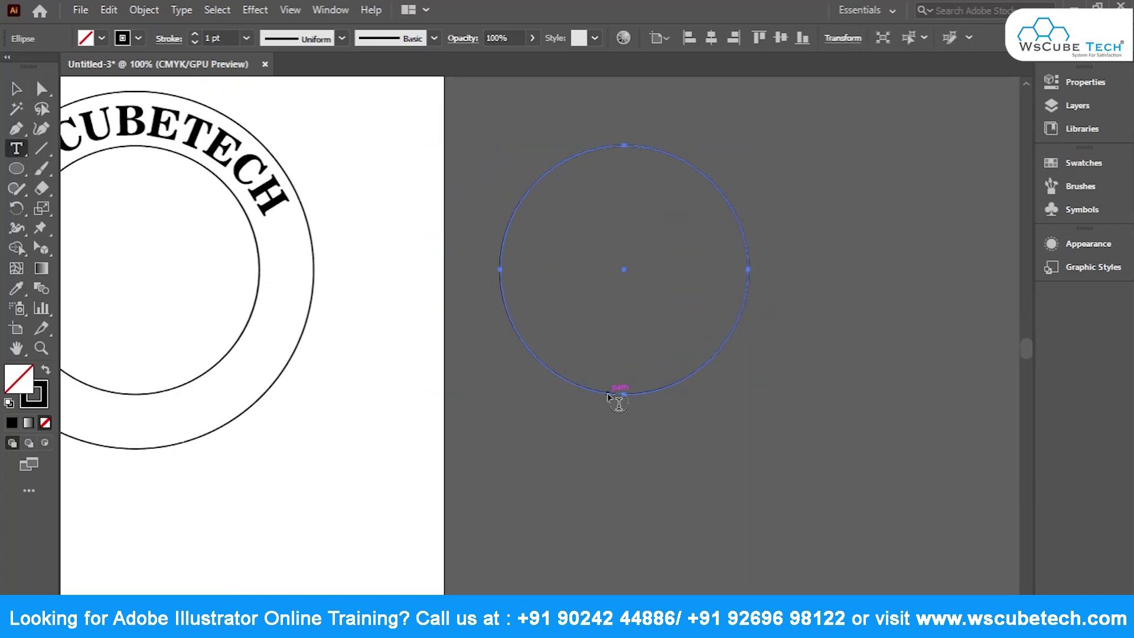
click(17, 148)
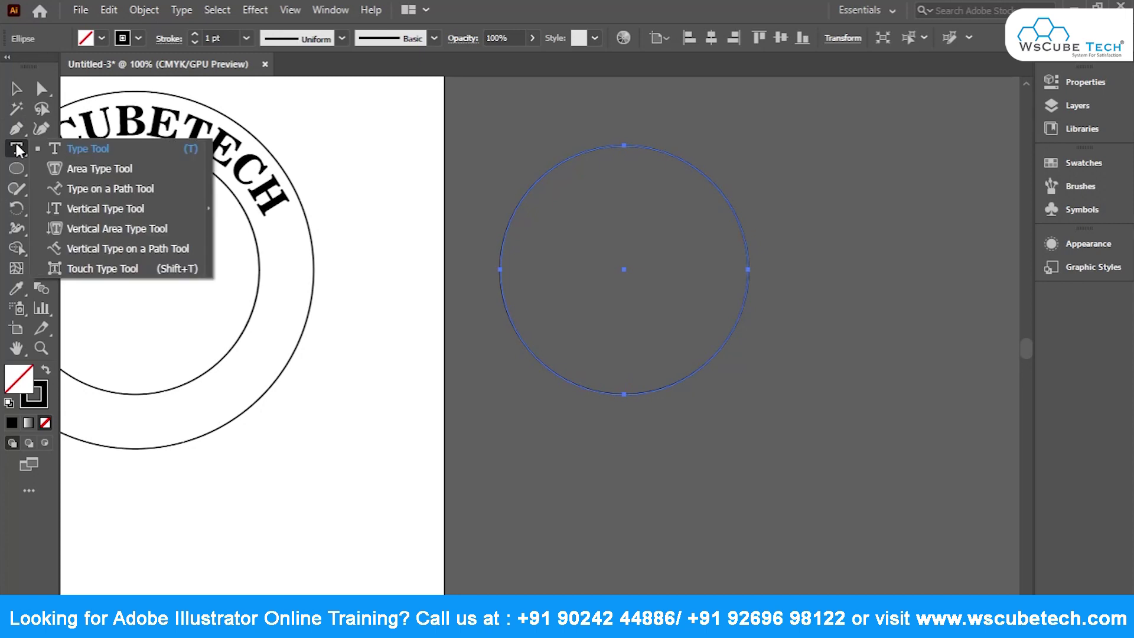
click(77, 190)
click(621, 393)
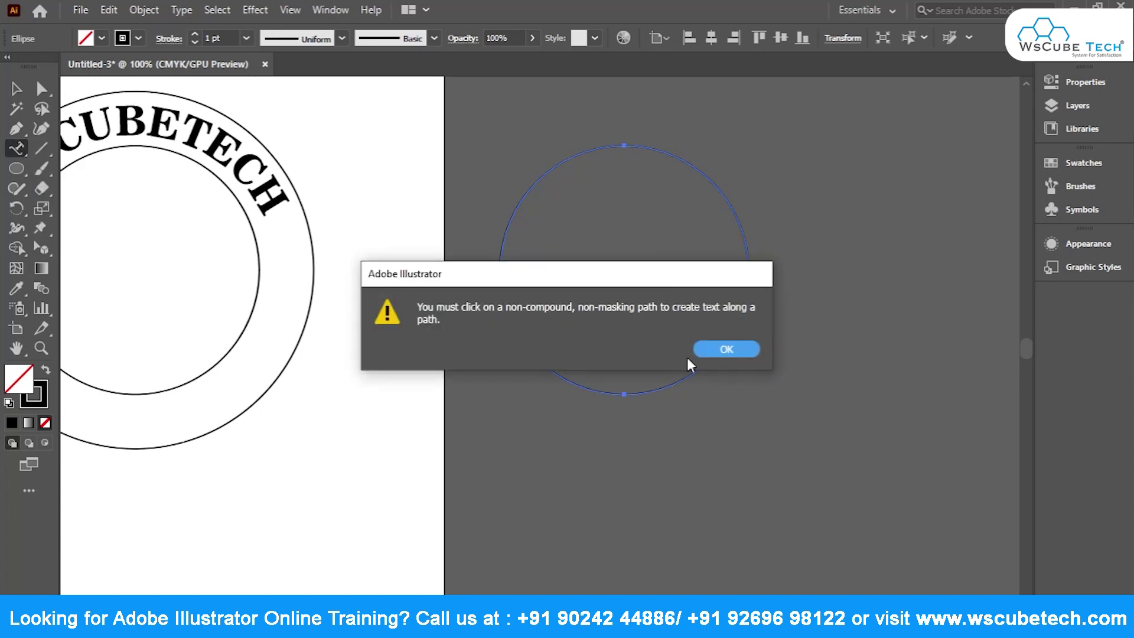
click(712, 354)
click(642, 392)
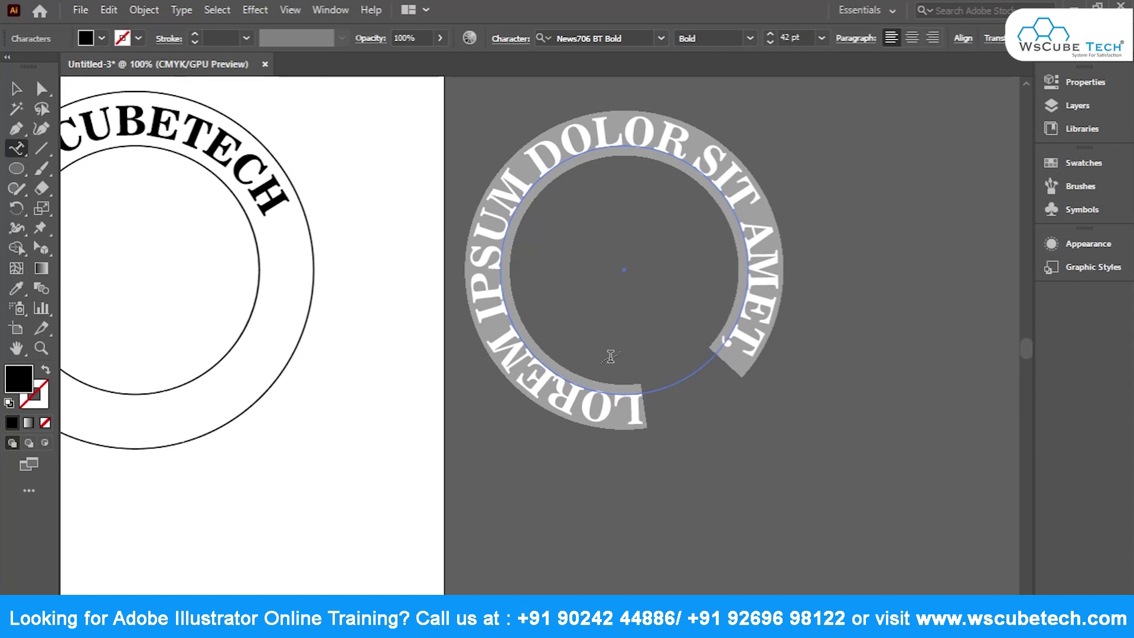
text(JODHPUR)
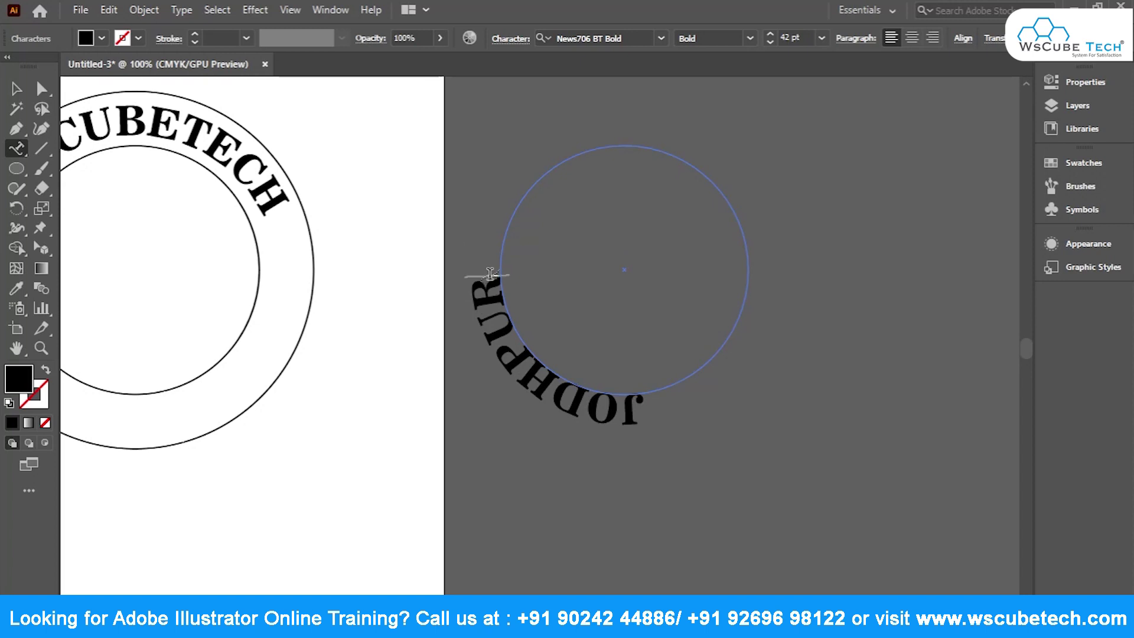
Slide "JODHPUR" along its path until it is centred around the outside of the circle's lower arc.
click(16, 89)
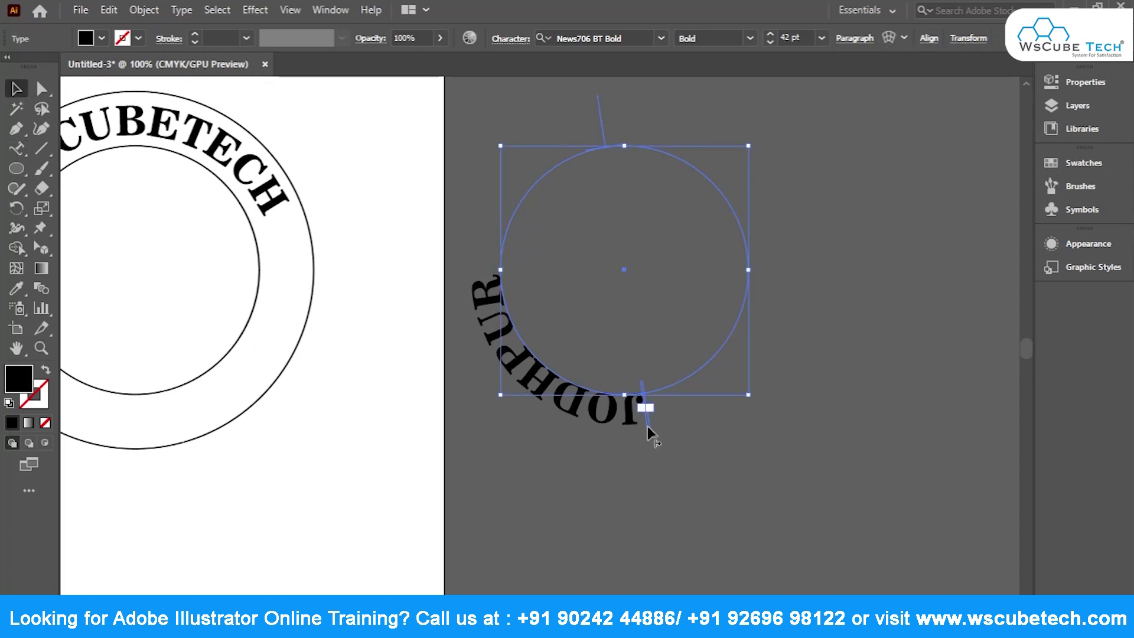
drag(650, 430, 789, 254)
drag(732, 150, 654, 189)
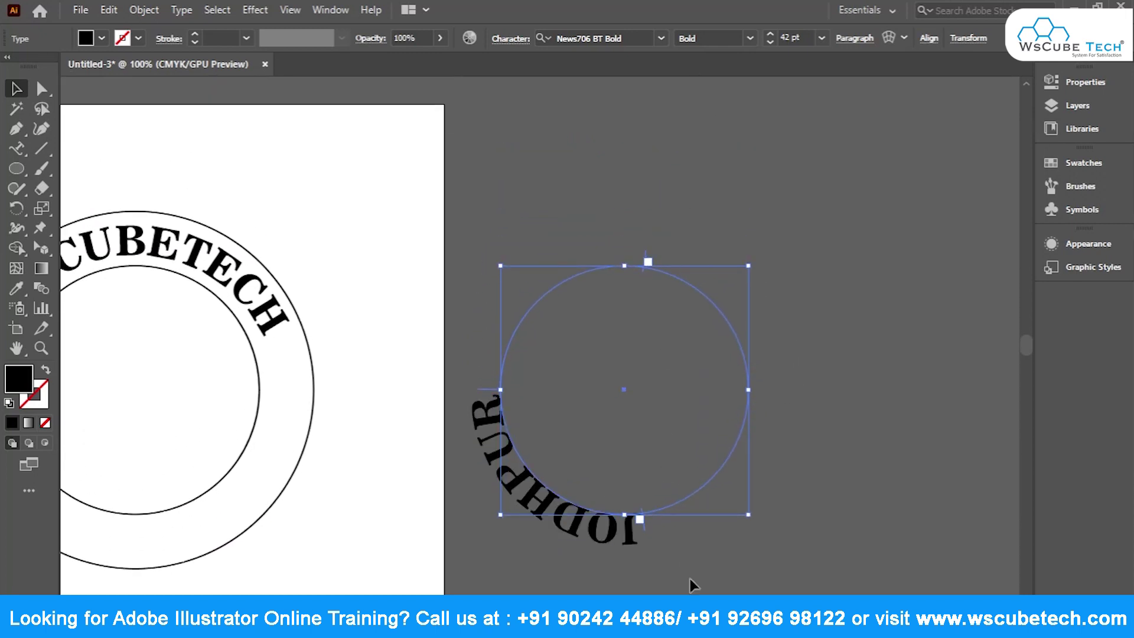
drag(643, 526, 735, 490)
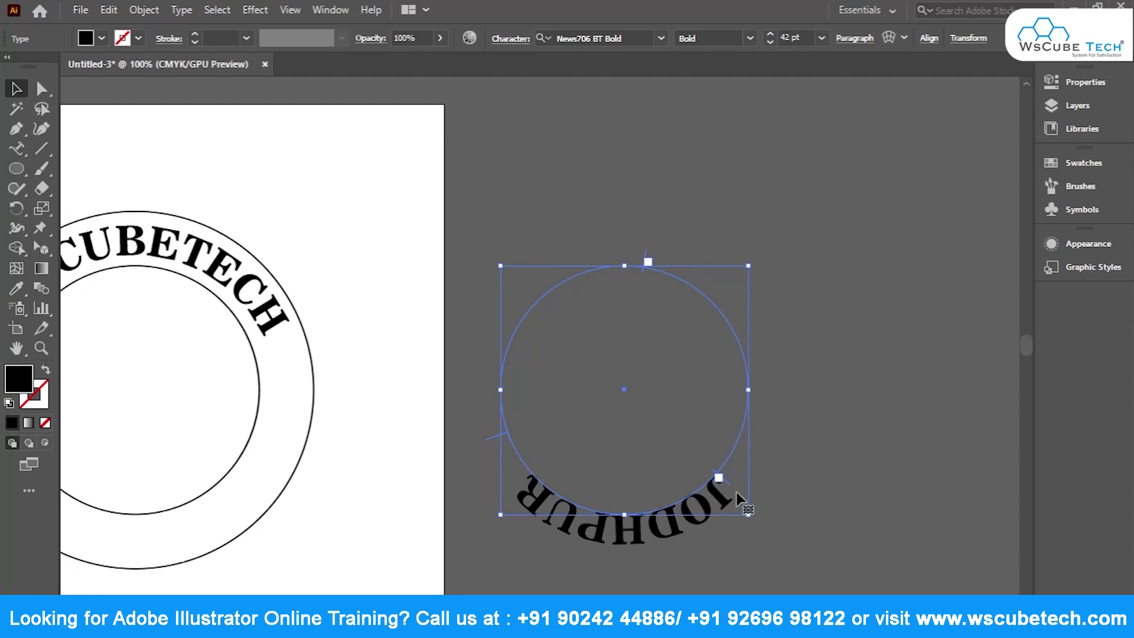
Flip "JODHPUR" to the inner side of its circle so that it reads upright along the lower arc.
drag(728, 483, 597, 465)
drag(648, 258, 551, 435)
drag(617, 532, 583, 467)
drag(523, 436, 511, 394)
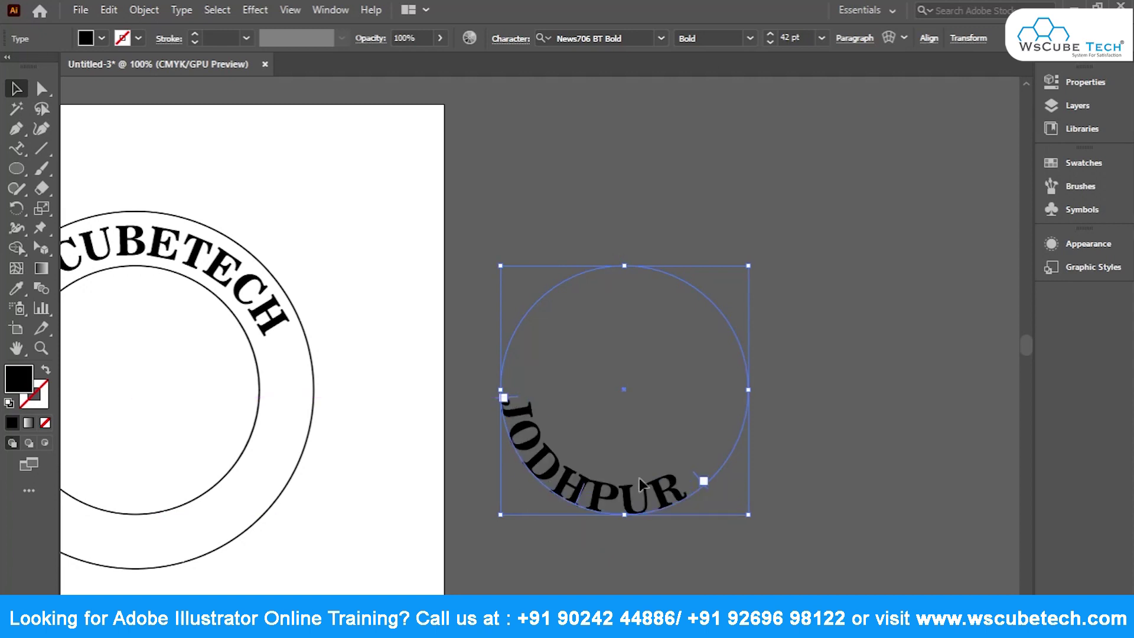
Adjust the start and end brackets of "JODHPUR" to centre the word on the circle's lower arc.
mouse_move(697, 476)
mouse_down()
mouse_move(717, 465)
mouse_move(706, 465)
mouse_up()
drag(591, 502, 629, 485)
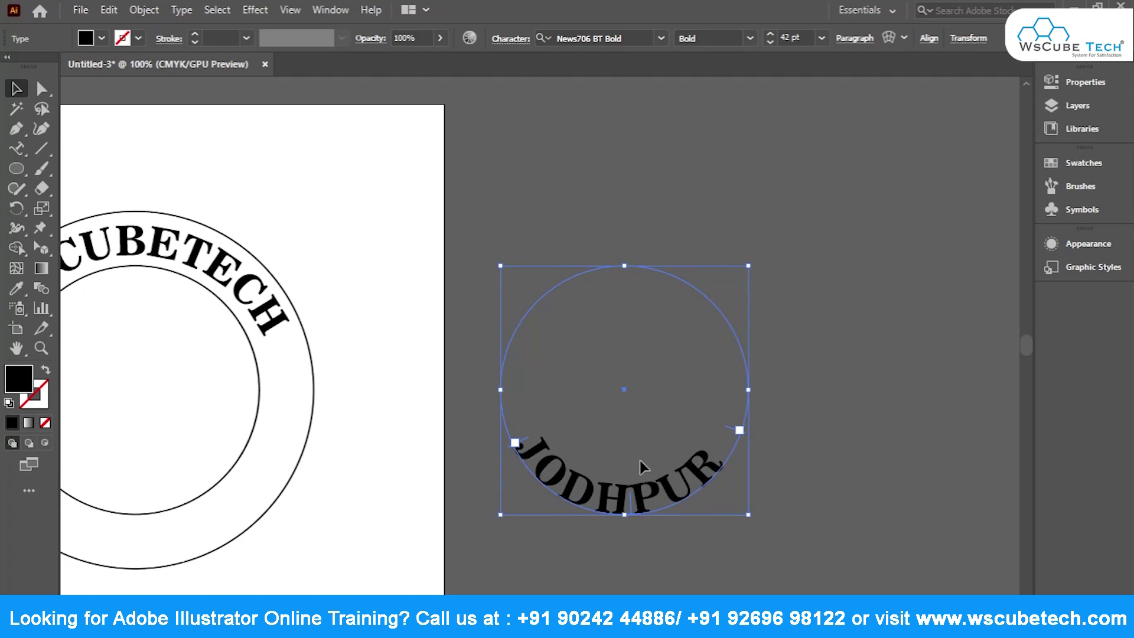
drag(638, 500, 633, 537)
drag(736, 421, 722, 438)
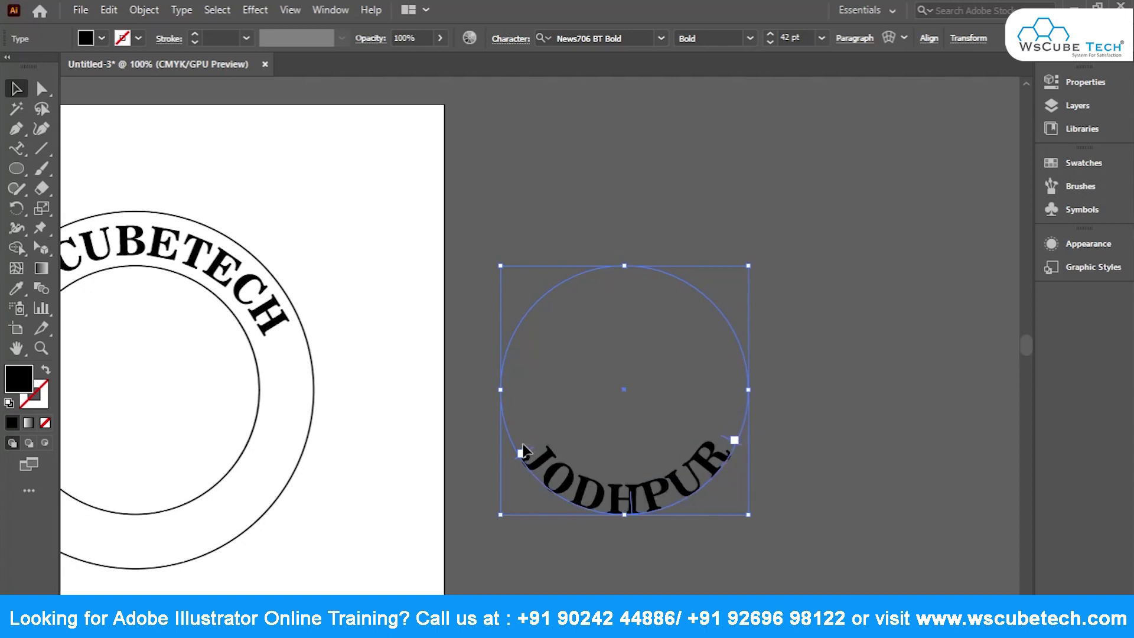
drag(529, 452, 522, 447)
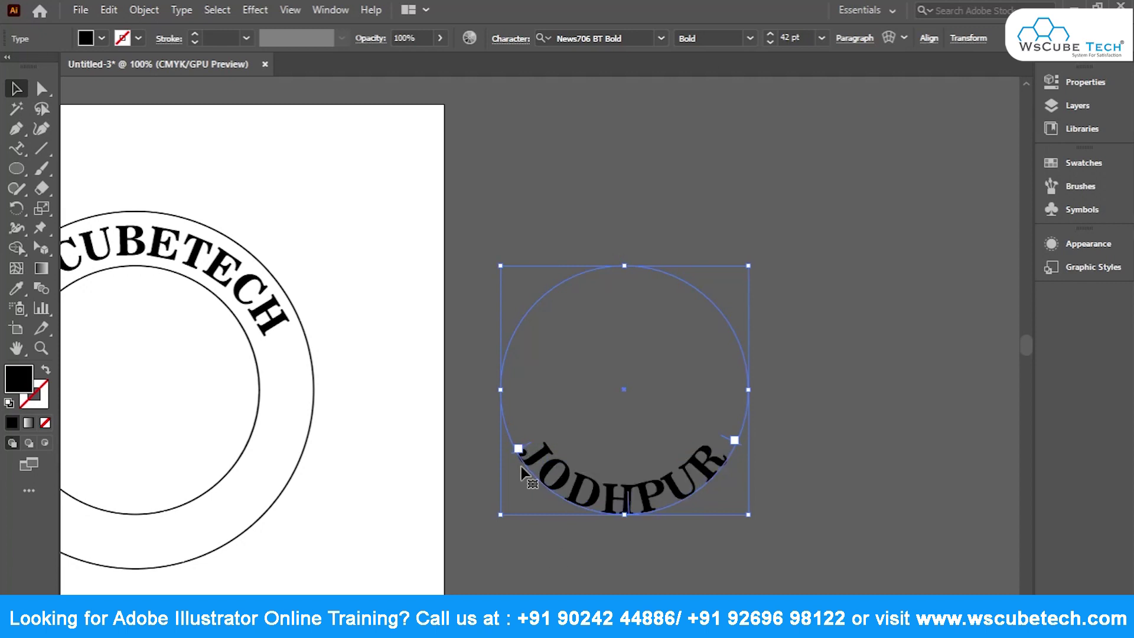
Move the "JODHPUR" text circle onto the badge and scale it about the shared centre until the word lies between the rings.
drag(463, 527, 642, 478)
click(17, 89)
drag(688, 447, 289, 449)
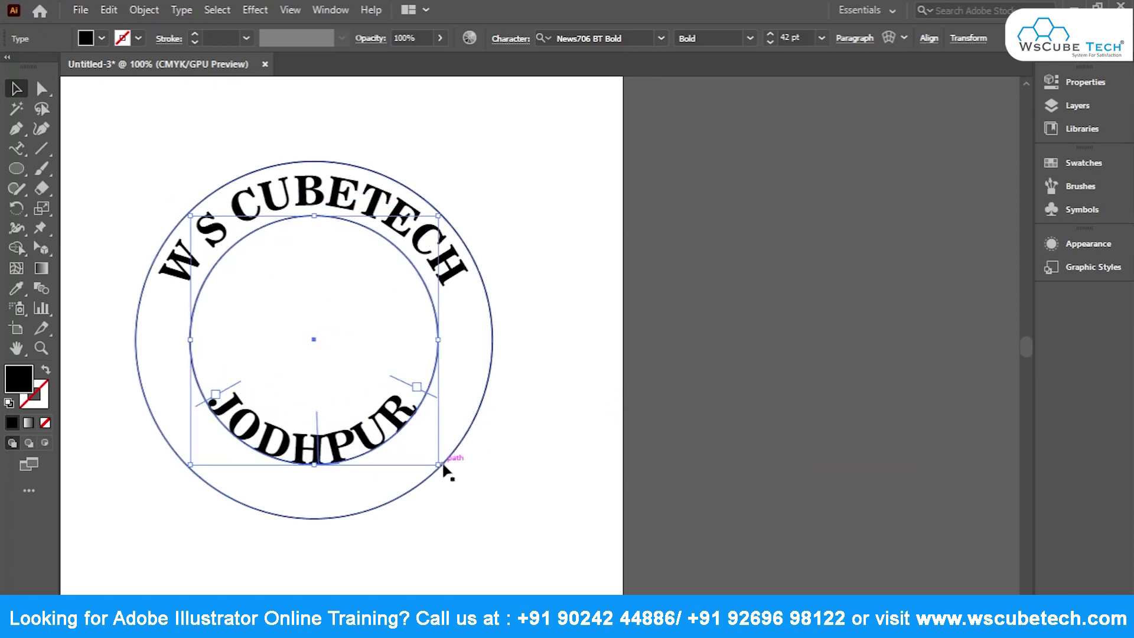
drag(438, 464, 487, 511)
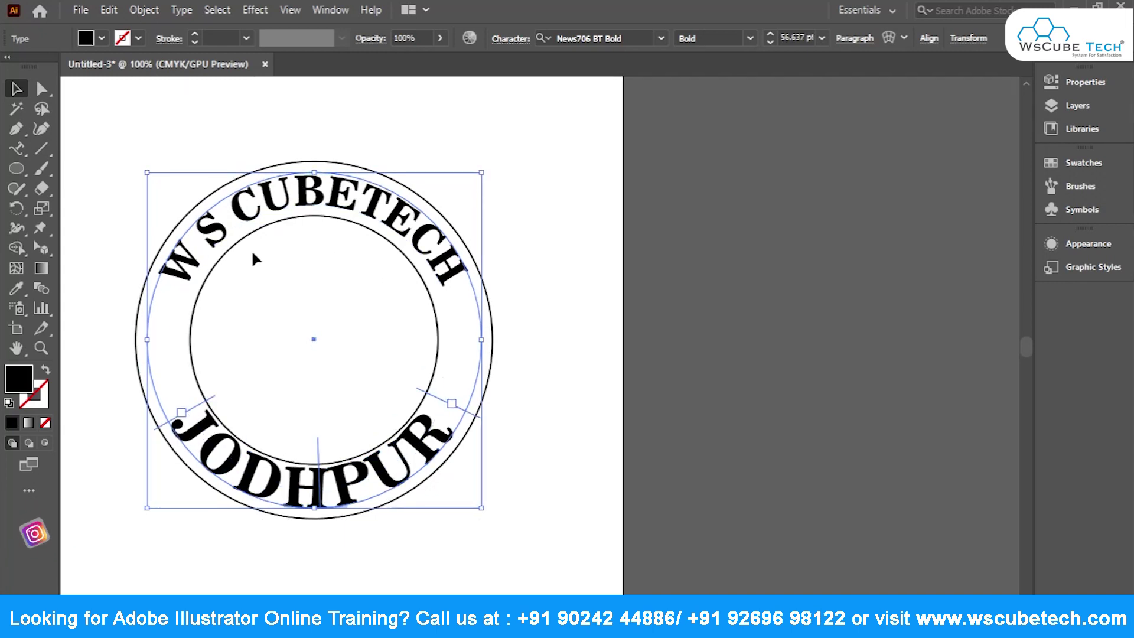
Reduce the font size of "JODHPUR", trying 40 pt and 45 pt before settling on 42 pt.
drag(20, 151, 65, 187)
double_click(249, 474)
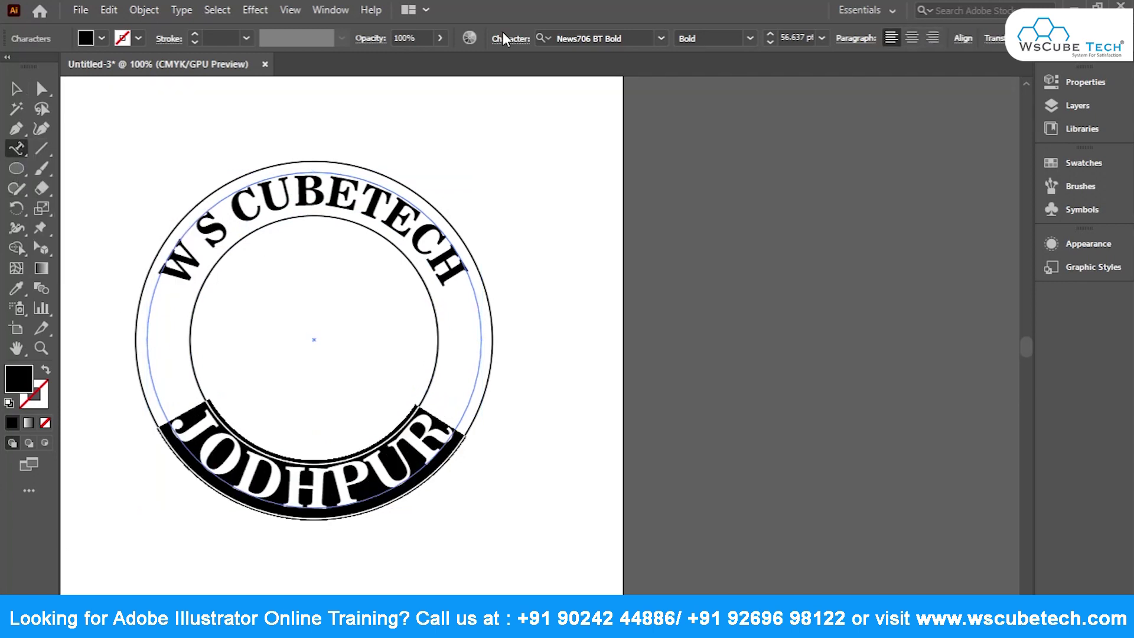
drag(796, 36, 703, 47)
key(BackSpace)
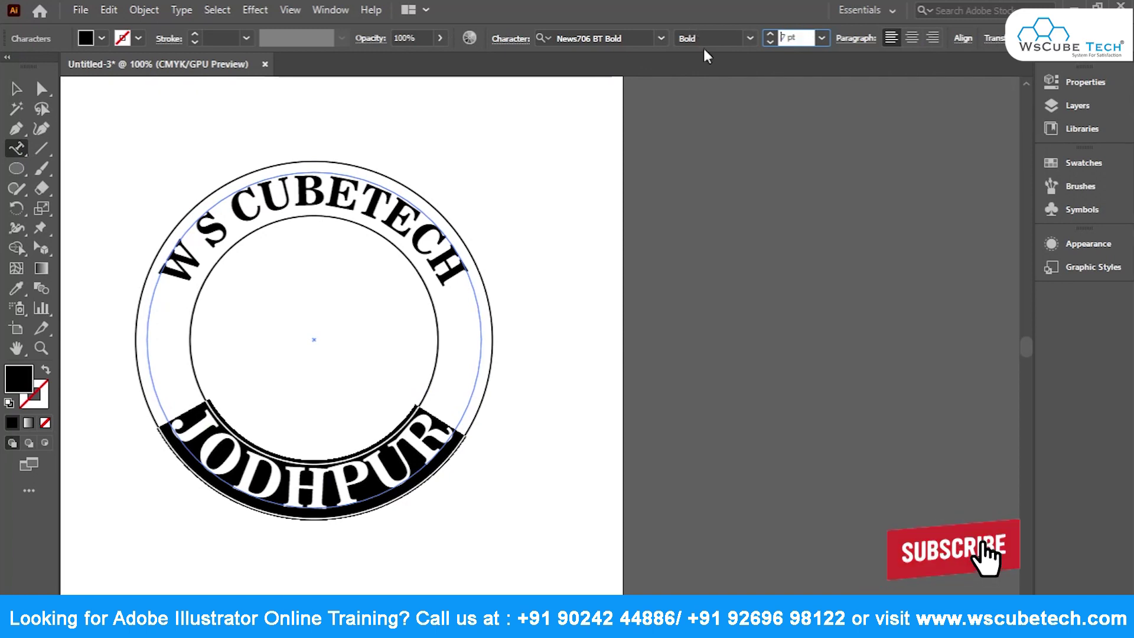
key(Delete)
text(40)
key(Return)
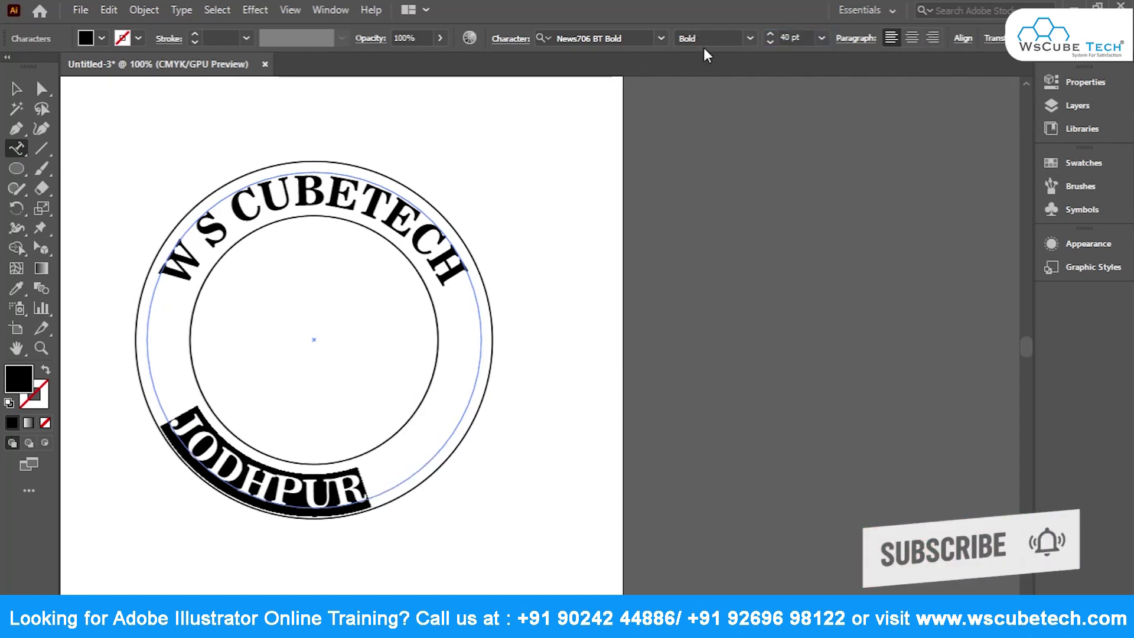
drag(806, 36, 682, 35)
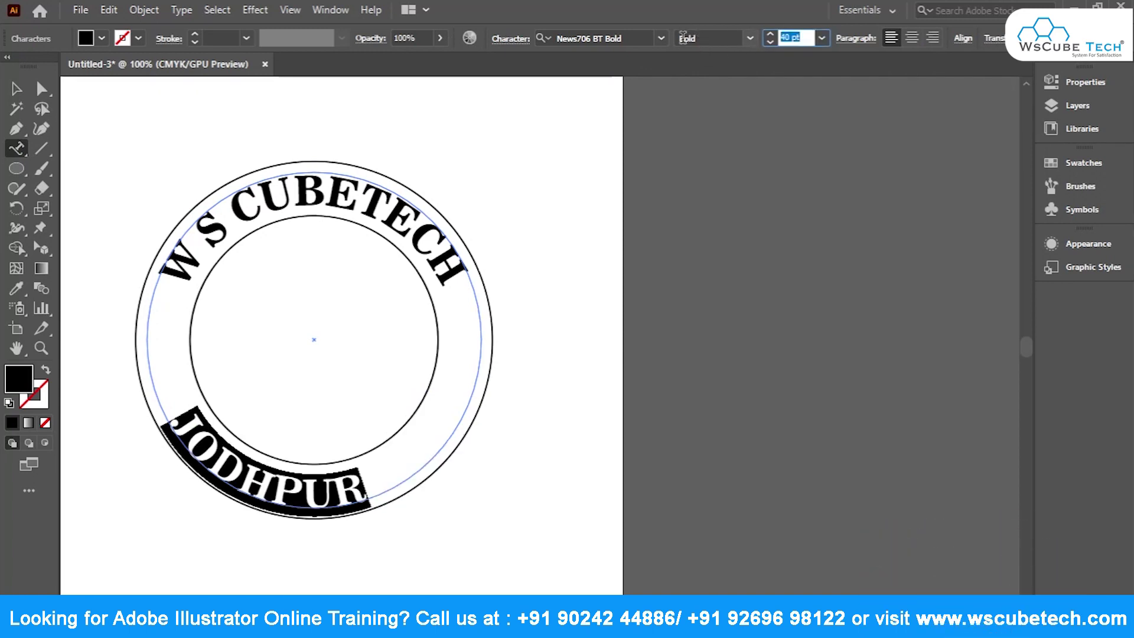
key(Return)
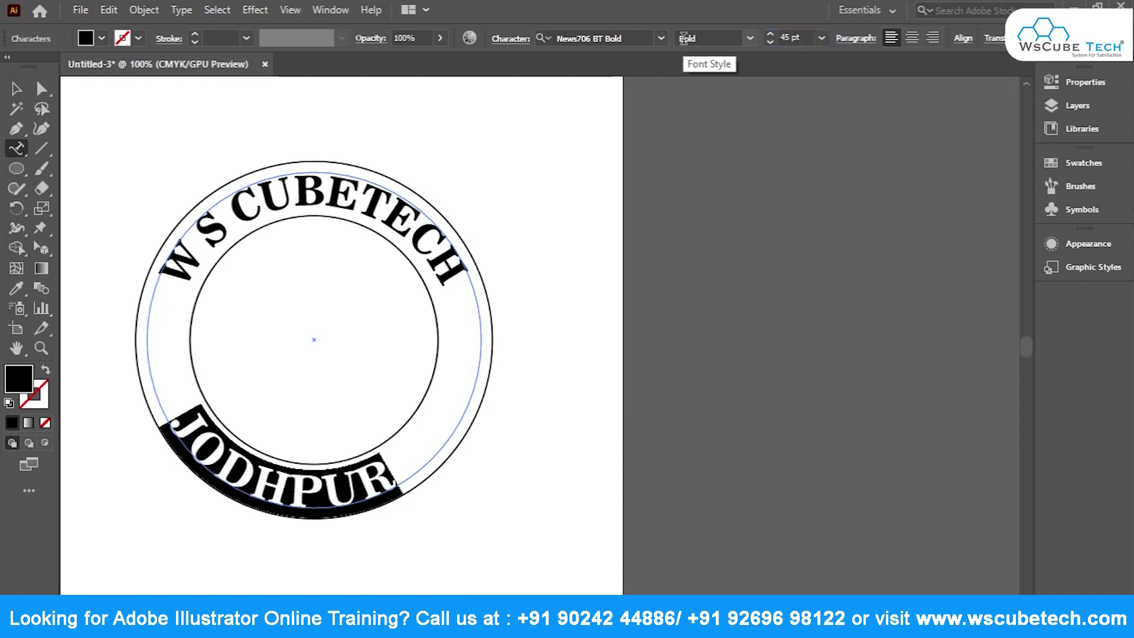
text(42)
key(Return)
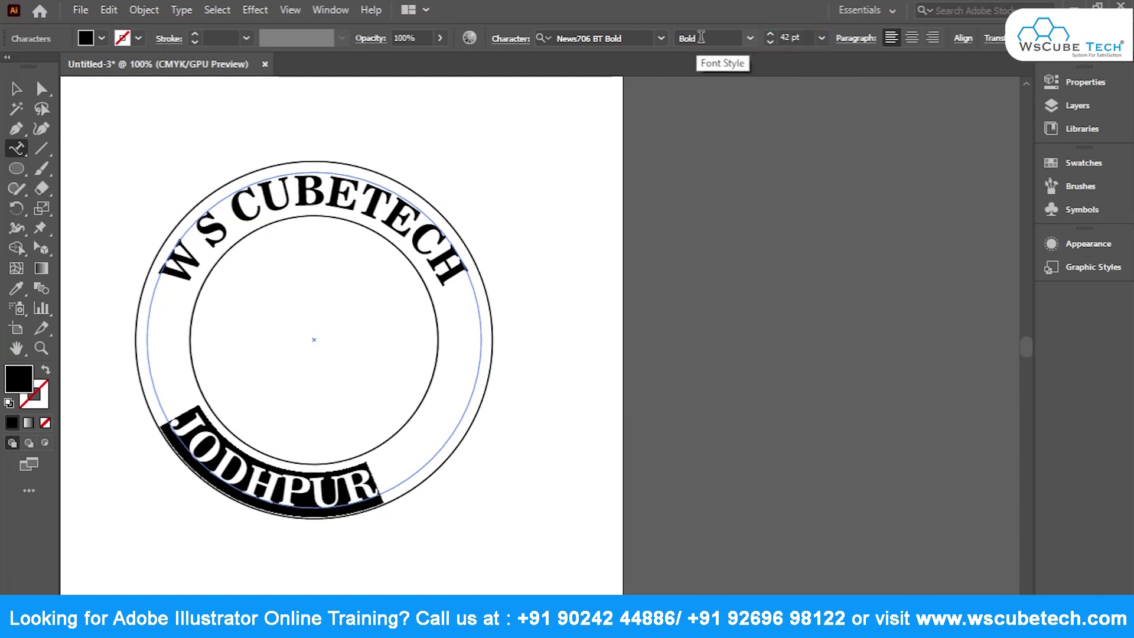
Reposition the path brackets of "JODHPUR" to centre the smaller word in the lower part of the ring, and deselect it.
click(14, 90)
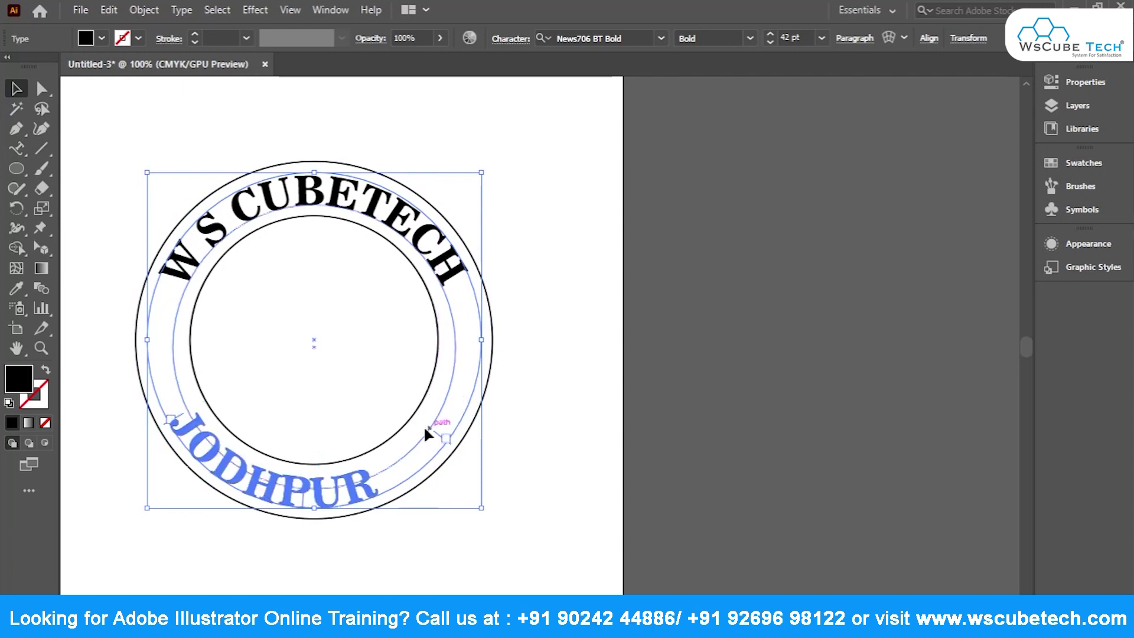
drag(387, 481, 287, 495)
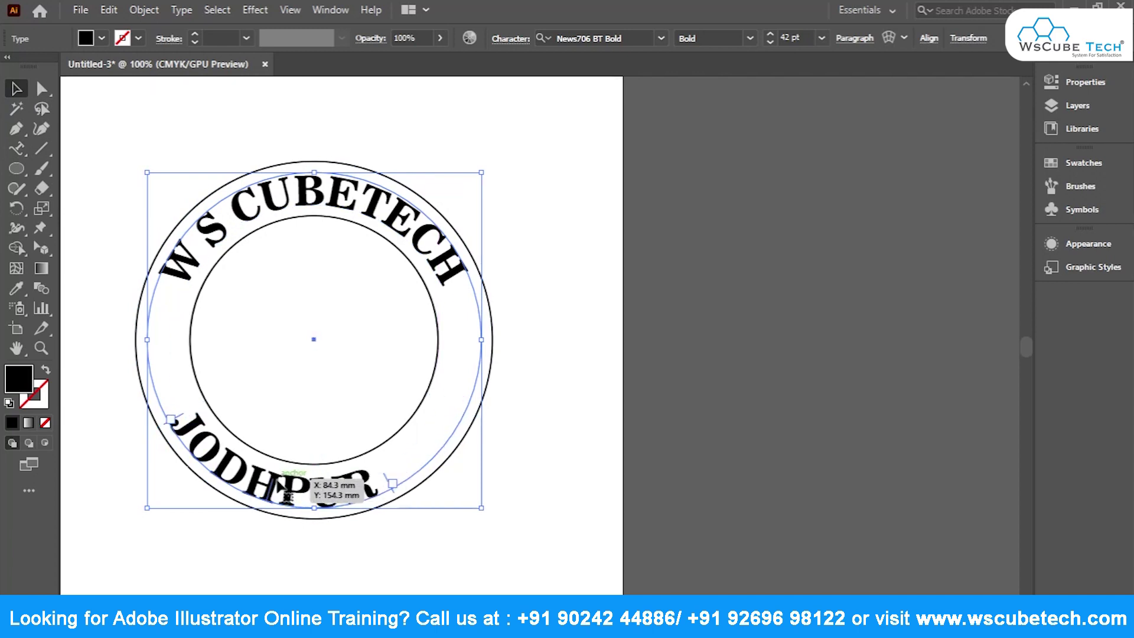
drag(188, 427, 211, 451)
drag(388, 480, 444, 450)
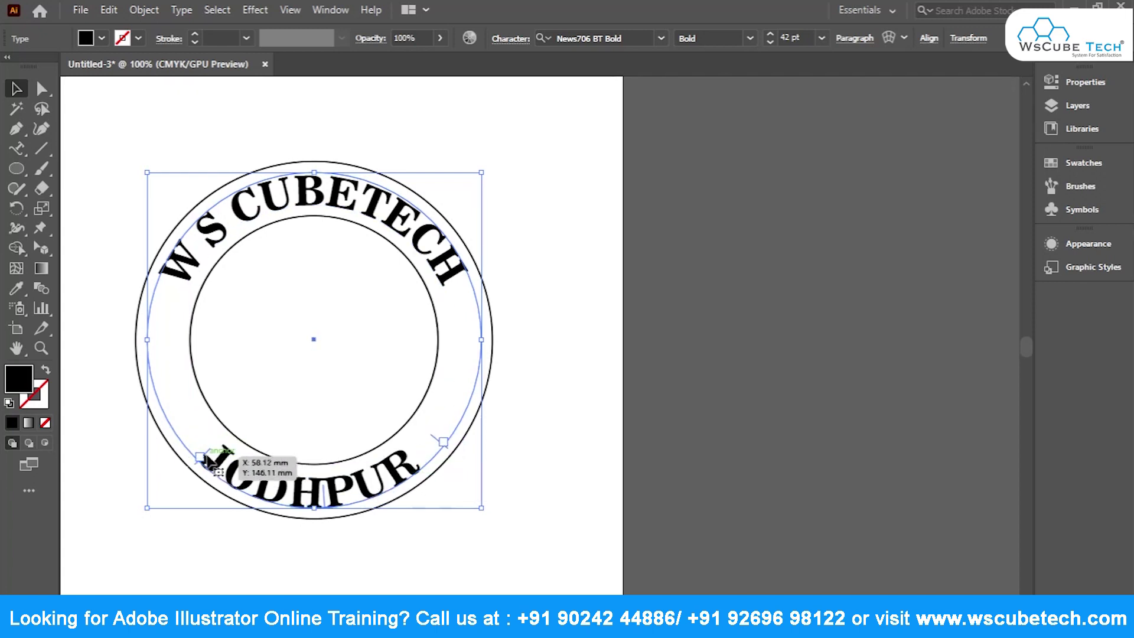
drag(204, 458, 222, 450)
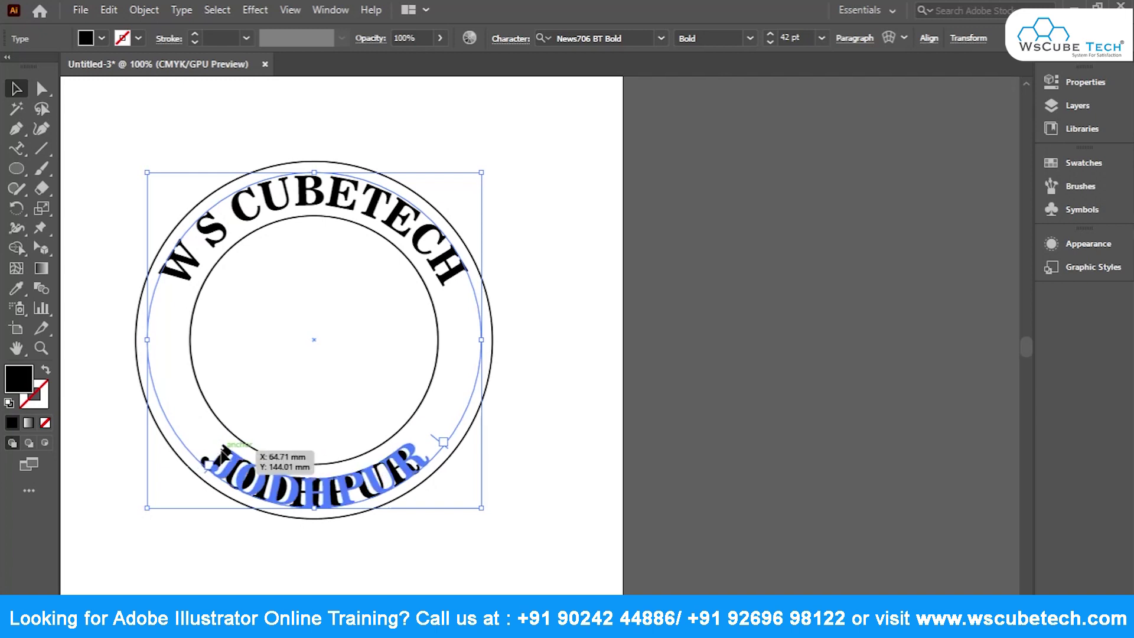
drag(223, 452, 222, 451)
click(299, 567)
drag(313, 567, 505, 542)
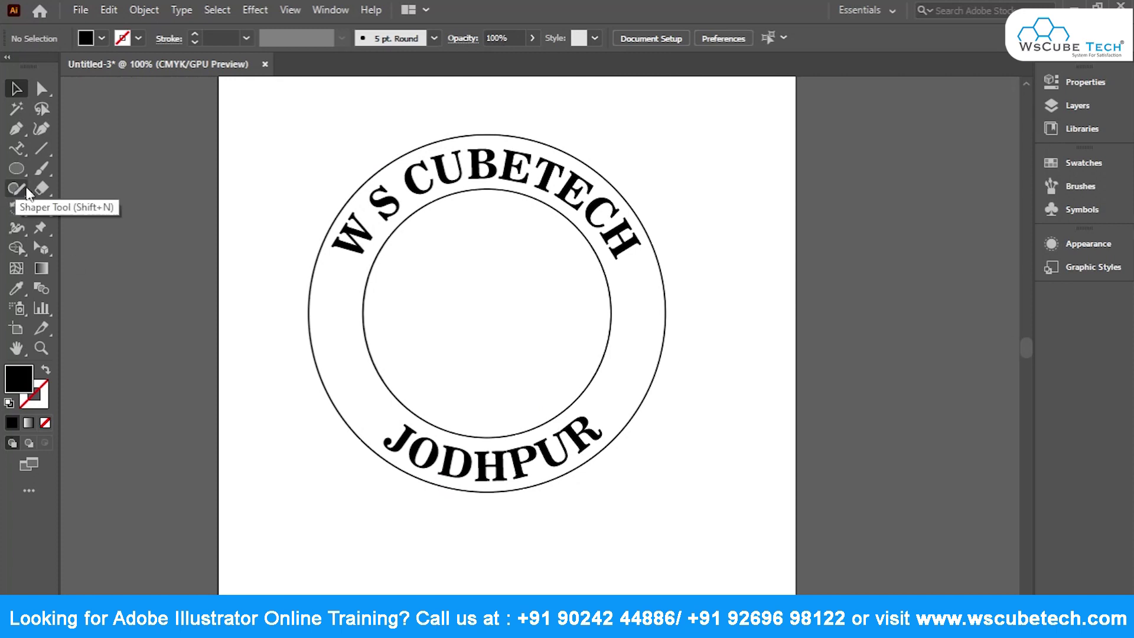
Create a six-pointed black star beside the badge with radii of 10.321 mm and 5.161 mm.
click(16, 167)
drag(16, 171, 73, 248)
drag(330, 278, 328, 248)
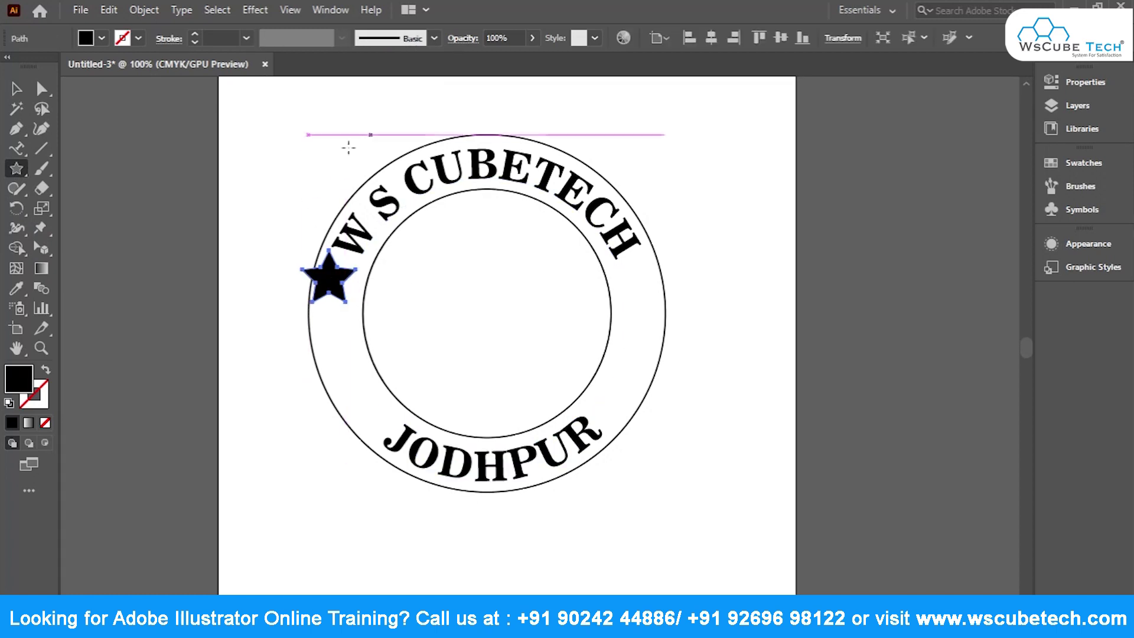
key(ctrl+z)
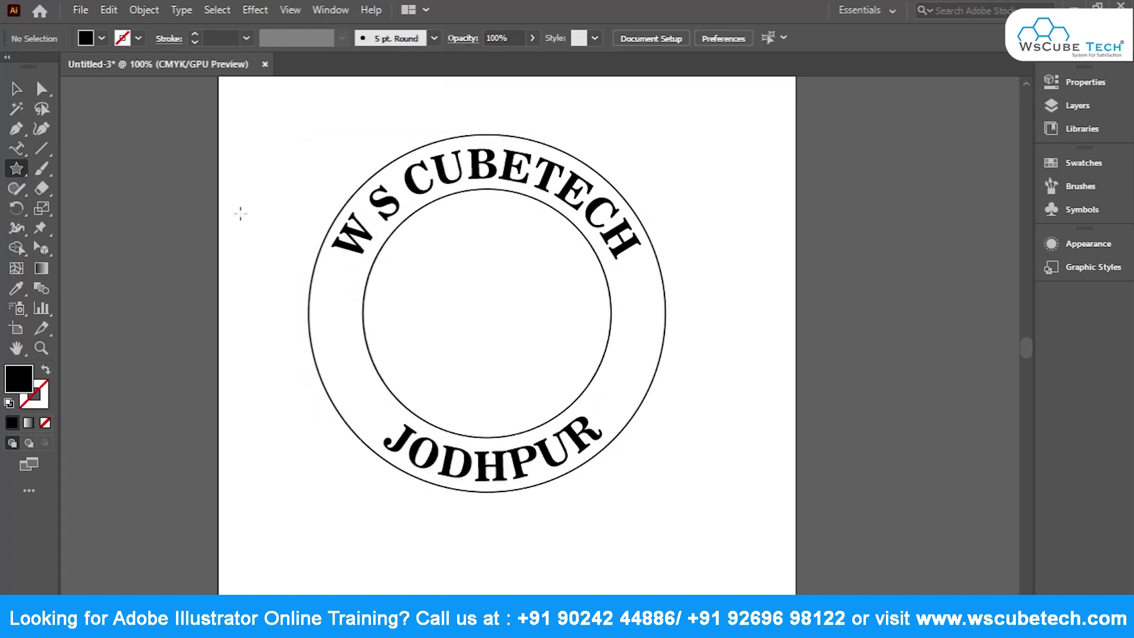
click(265, 240)
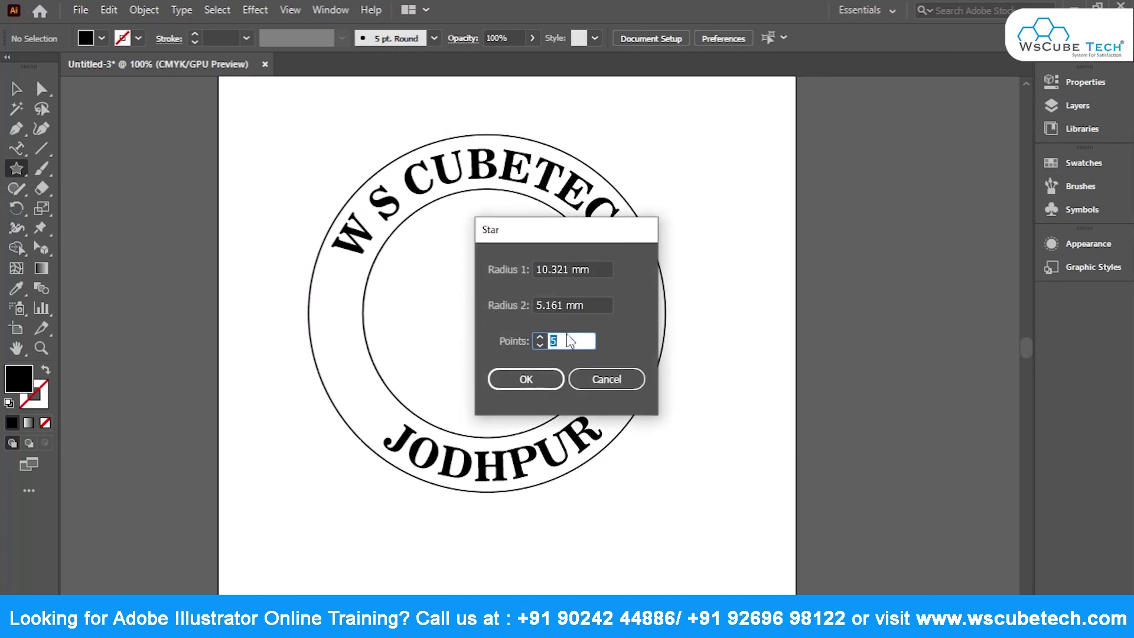
click(534, 375)
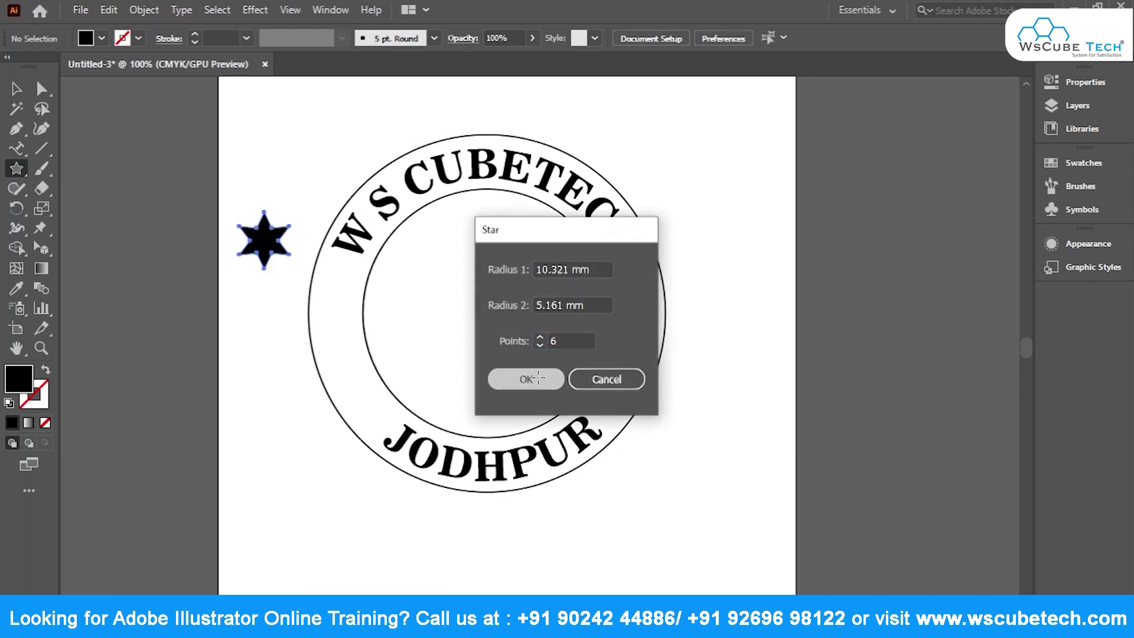
Shrink the star, place it between the rings below the "W", and add three smaller copies curving down towards the "J".
click(14, 90)
drag(266, 256, 378, 420)
click(273, 349)
click(254, 342)
drag(284, 258, 386, 434)
click(285, 338)
Select all four stars and place a horizontally shifted duplicate of them just outside the opposite side of the badge.
click(328, 293)
shift+click(340, 350)
shift+click(351, 378)
shift+click(363, 406)
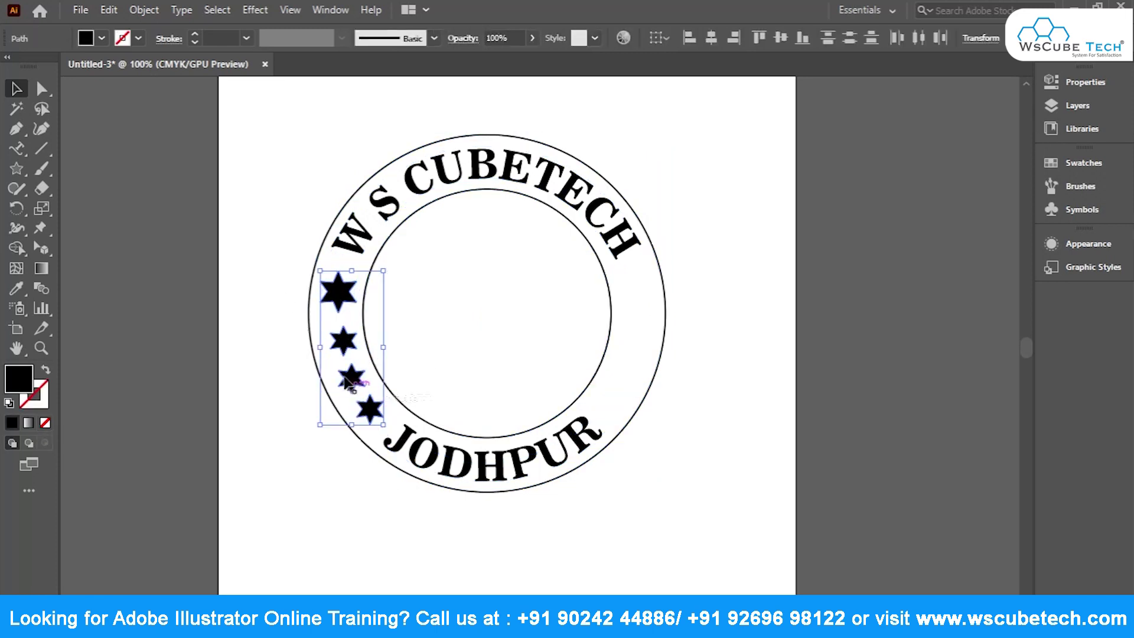
drag(341, 343, 705, 390)
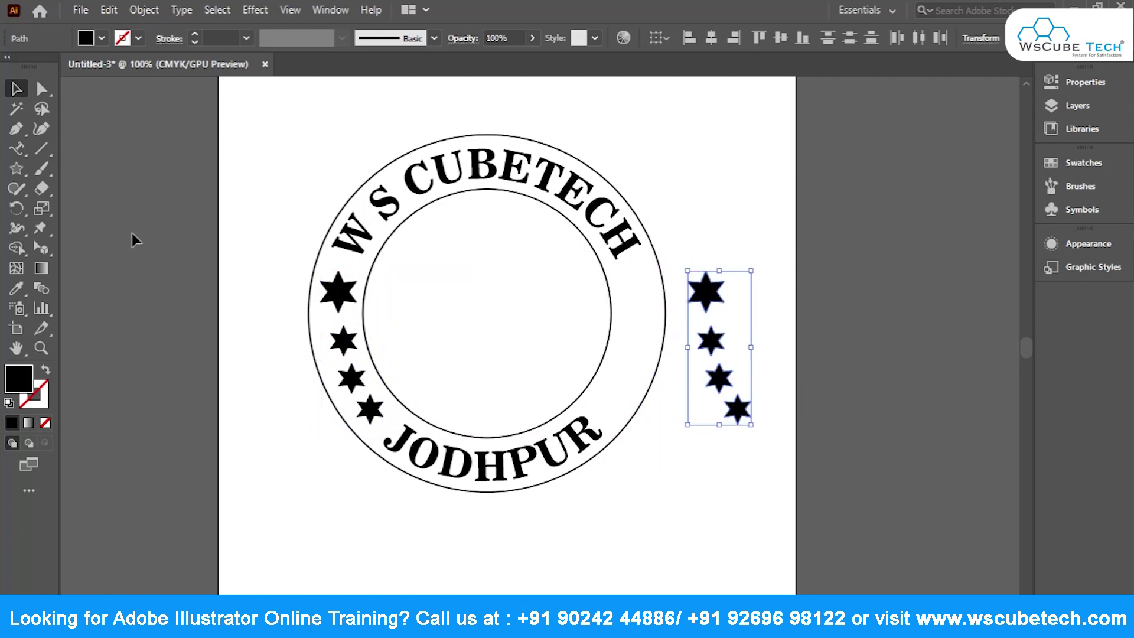
Reflect the duplicated stars across the vertical axis, place them between the rings opposite the original stars, and deselect them.
click(144, 9)
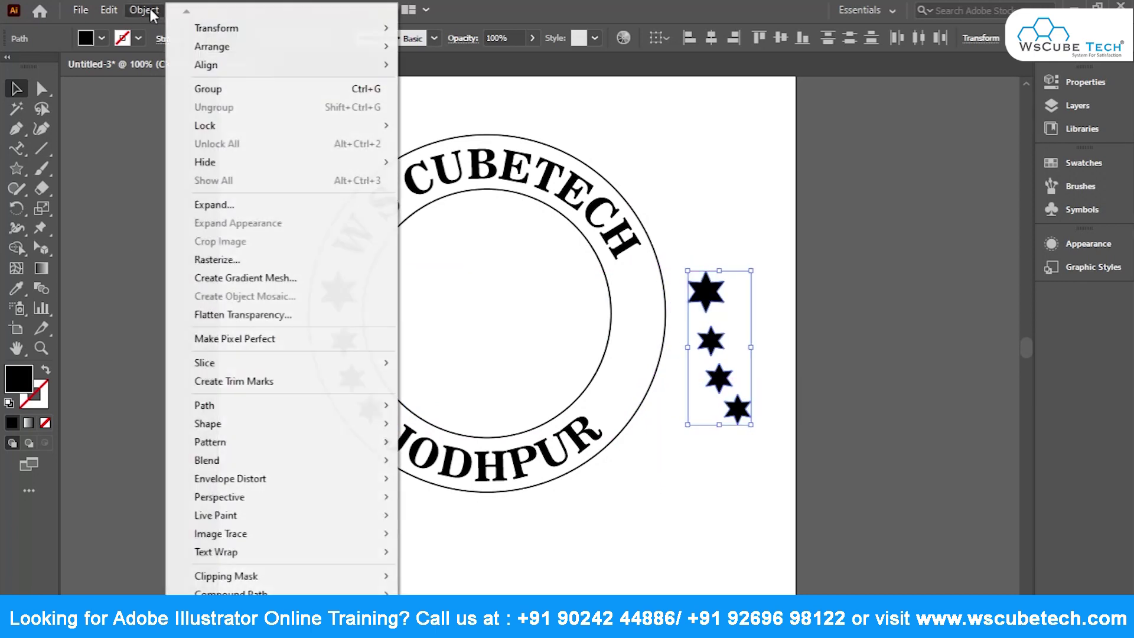
mouse_move(186, 28)
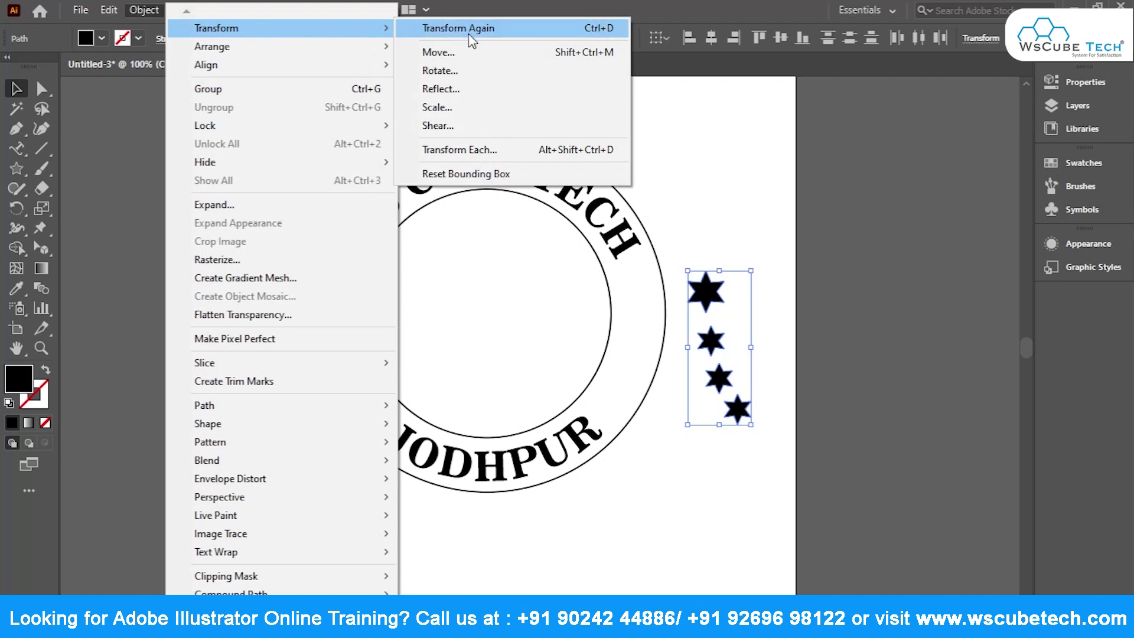
click(460, 89)
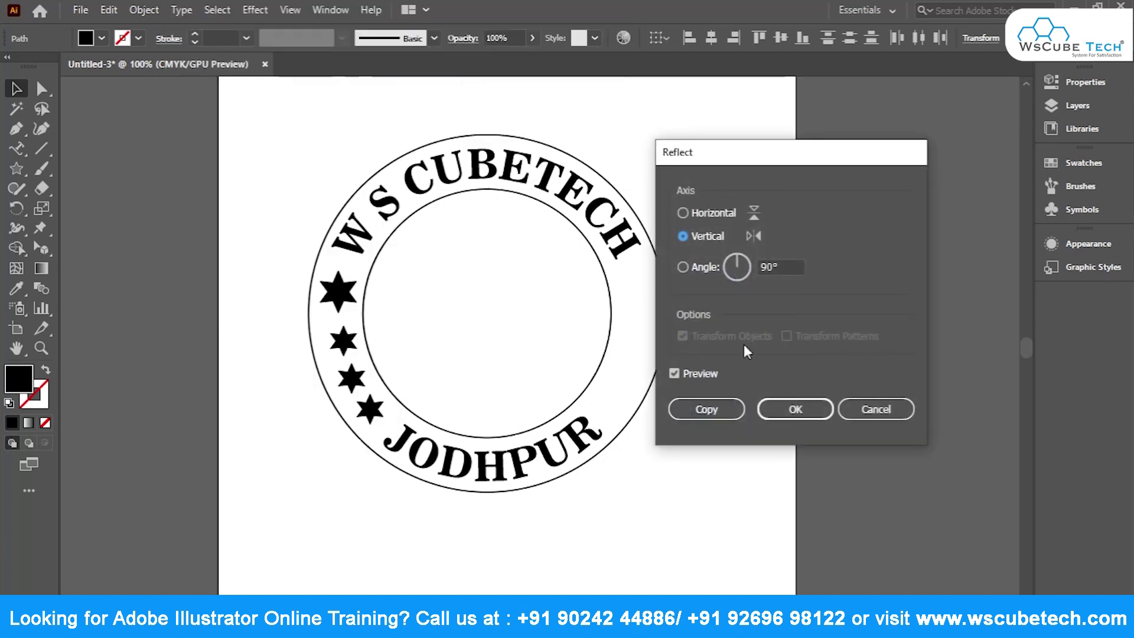
drag(709, 156, 867, 142)
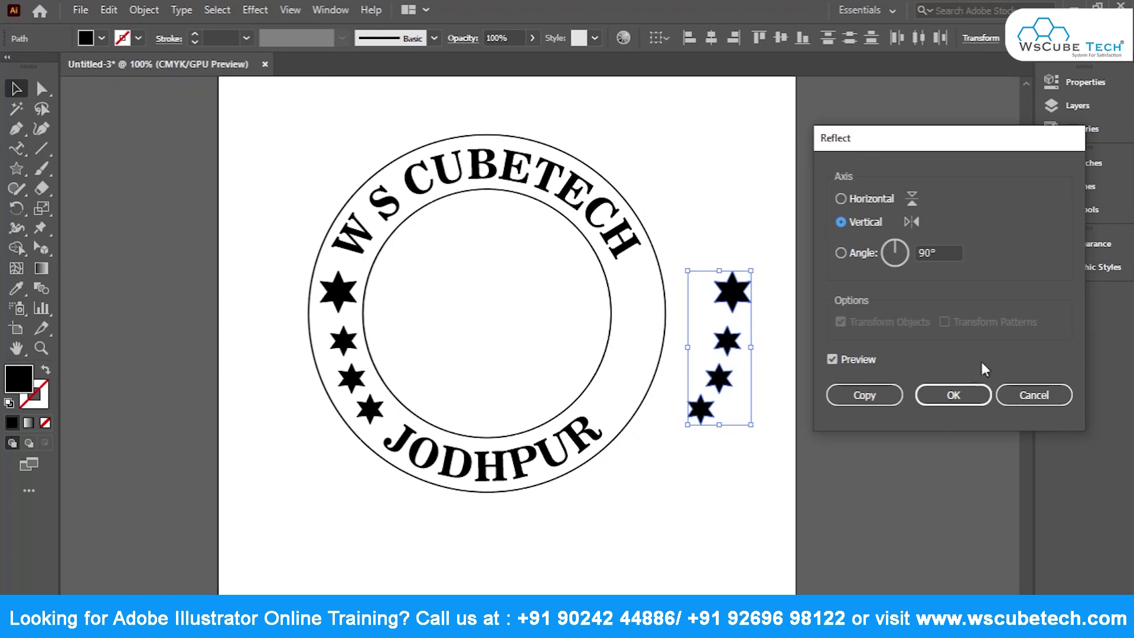
click(952, 394)
drag(730, 349, 634, 347)
click(721, 193)
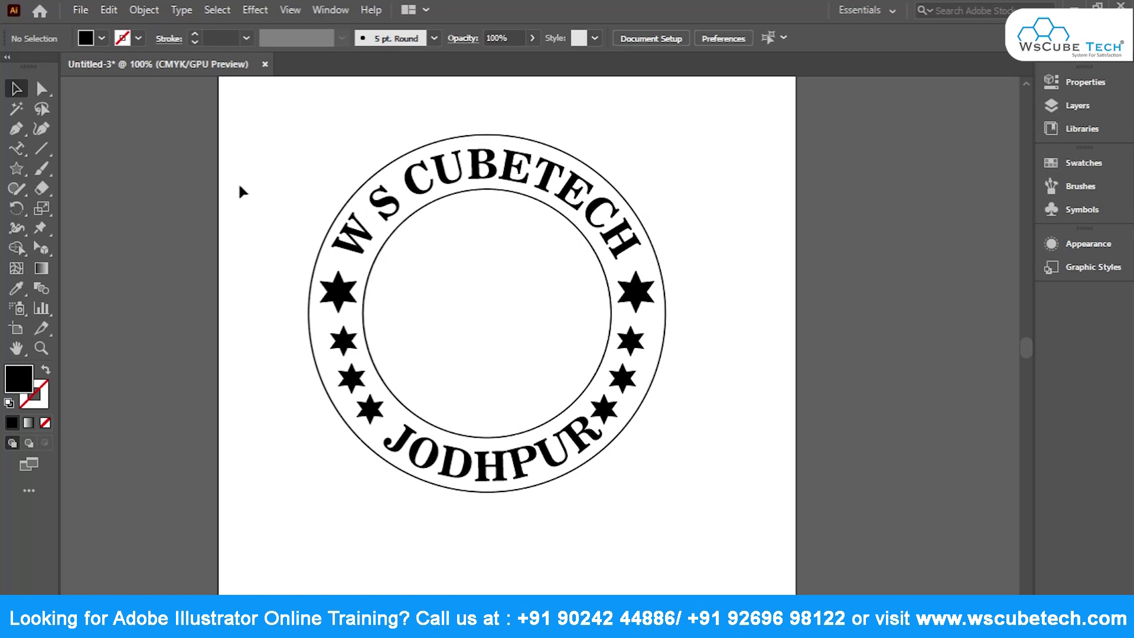
Select the whole badge, move it off the artboard onto the empty canvas to its left, and deselect it.
key(ctrl+minus)
key(ctrl+minus)
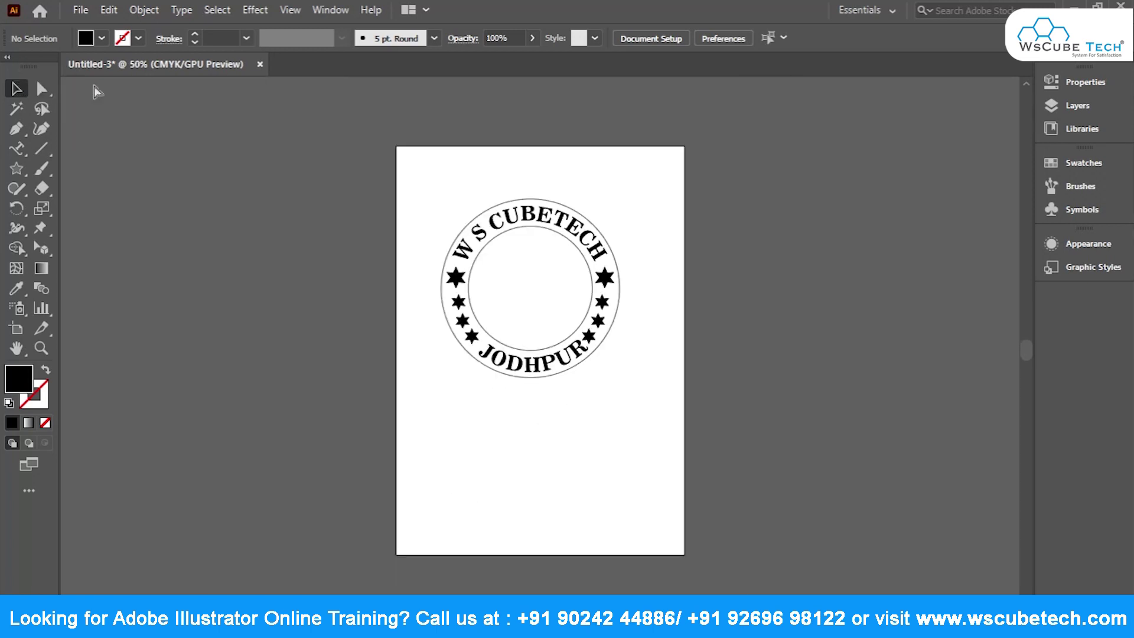
key(ctrl+plus)
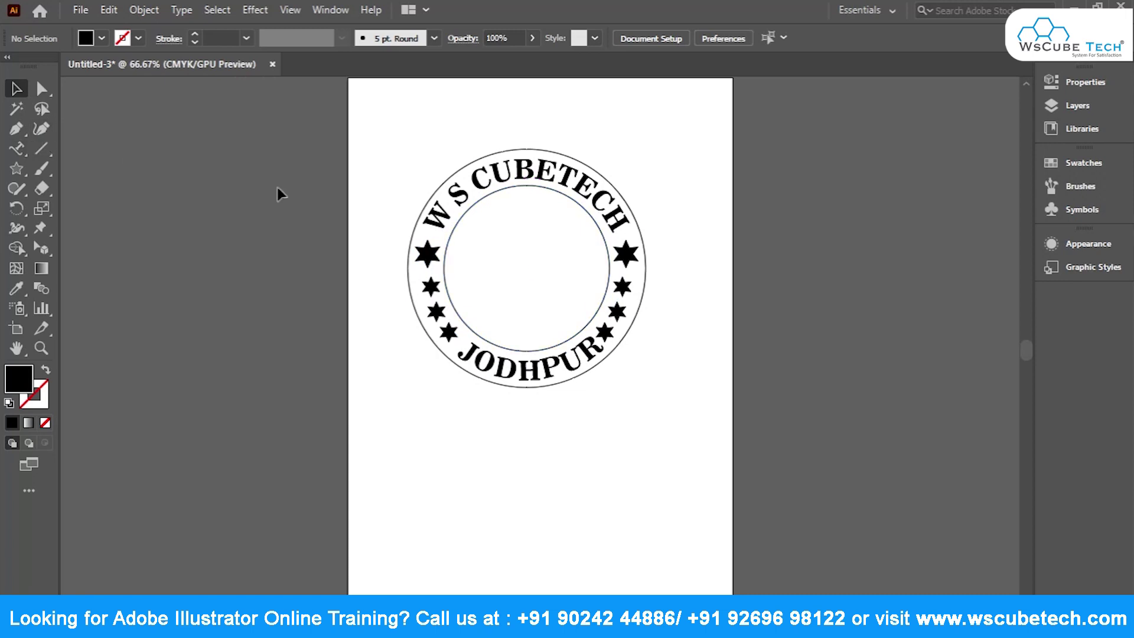
drag(715, 414, 715, 414)
drag(628, 353, 935, 336)
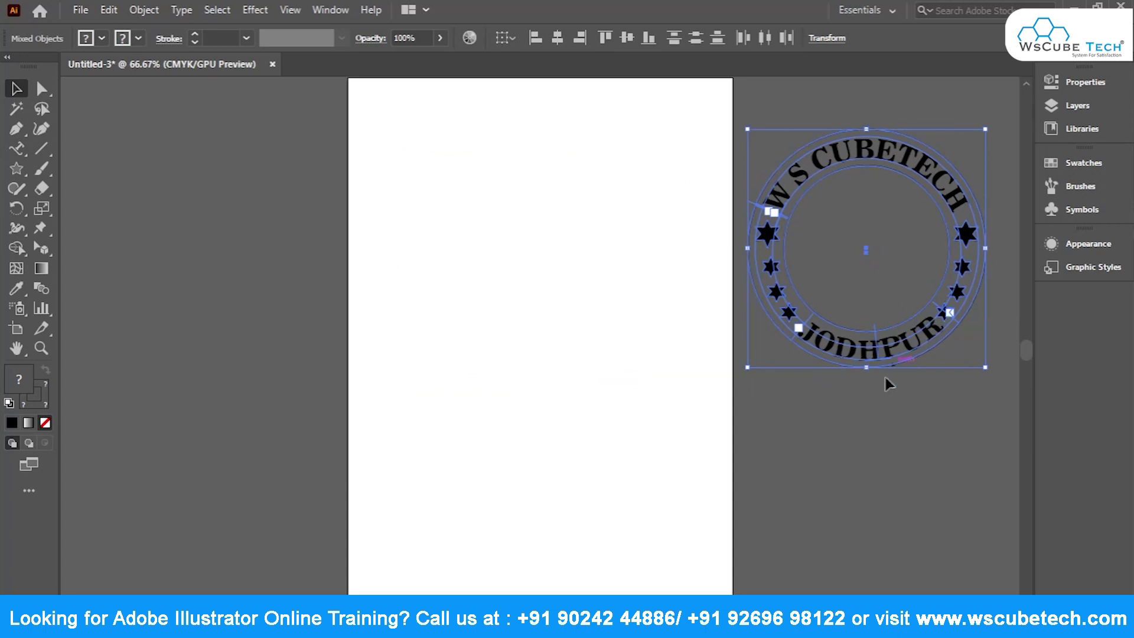
drag(827, 339, 186, 338)
click(236, 445)
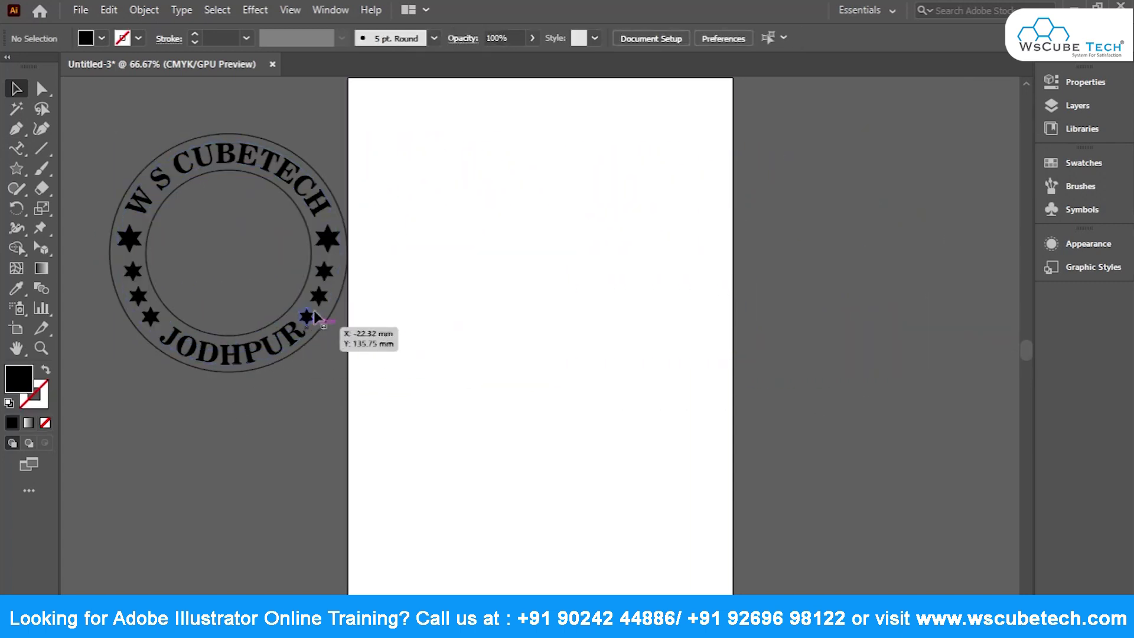
drag(79, 123, 151, 81)
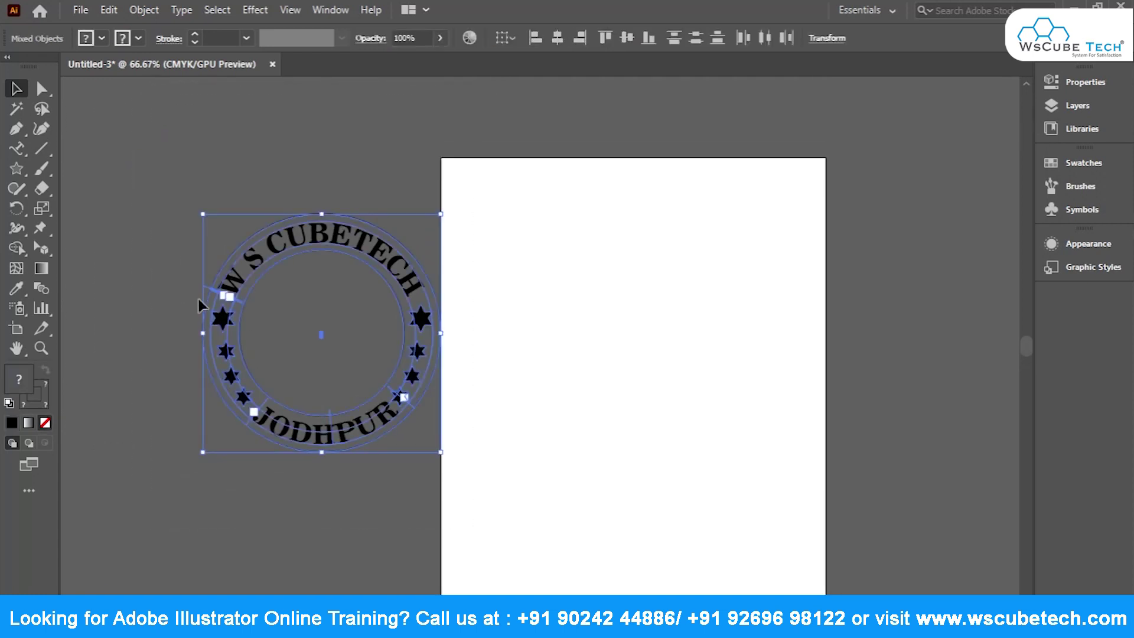
drag(223, 308, 200, 308)
key(ctrl+z)
click(499, 355)
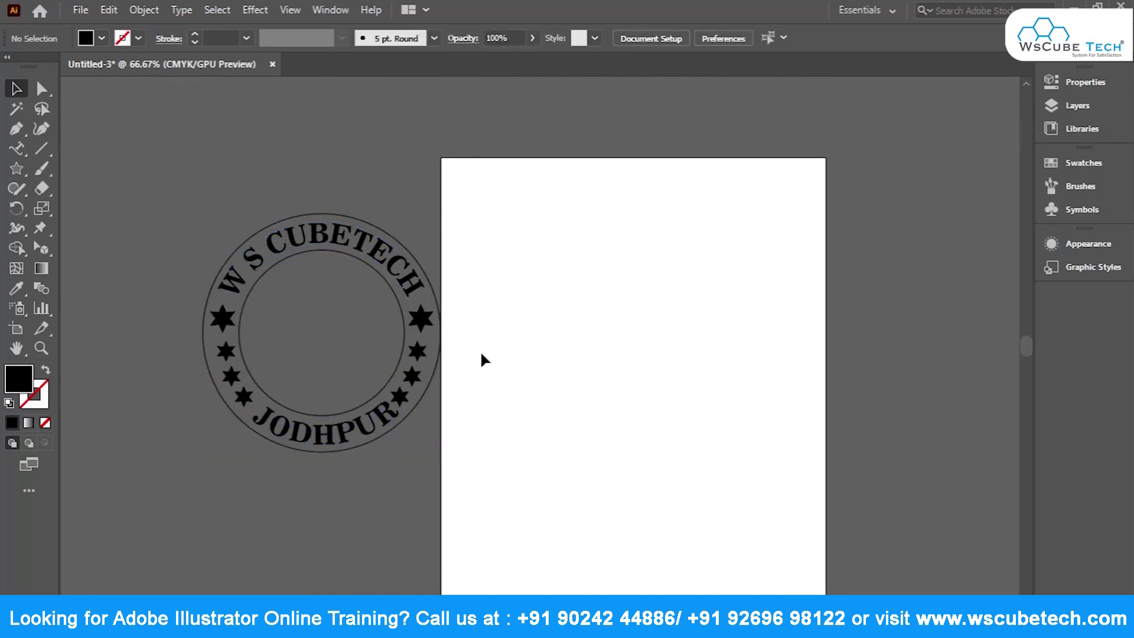
Draw a circle on the empty artboard and give it a black outline with no fill.
drag(16, 168, 83, 208)
drag(589, 304, 774, 489)
key(v)
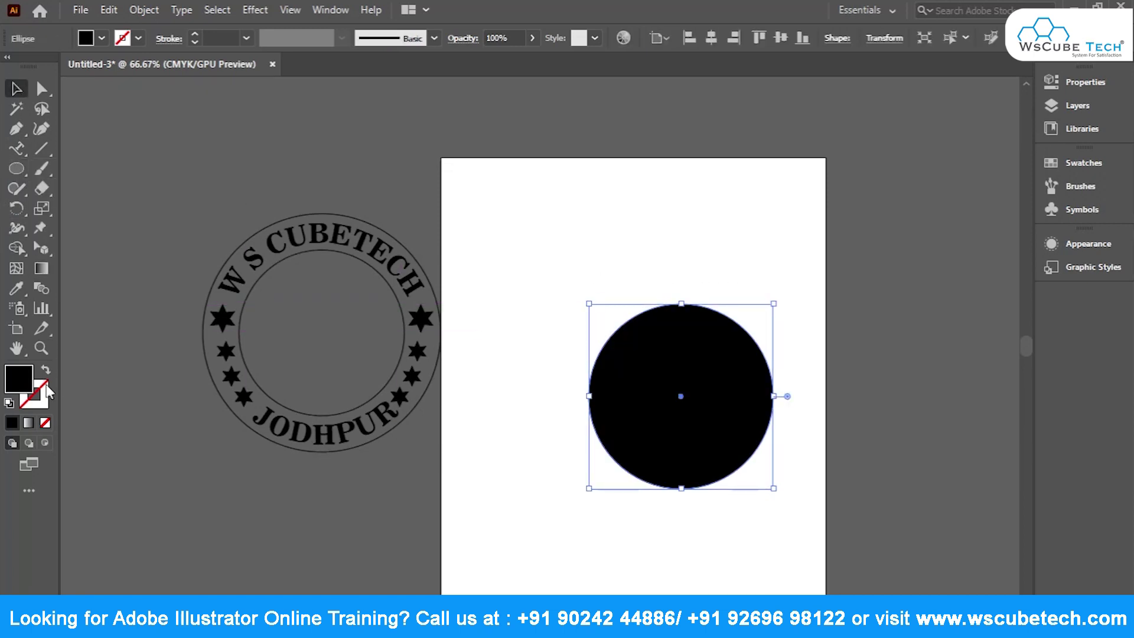
click(45, 370)
Nudge the new circle up and slightly to the left on the artboard.
key(Left)
key(Left)
key(Left)
key(Right)
key(Up)
key(Up)
key(Up)
key(Right)
key(Down)
key(Down)
key(Down)
Add type along the circle's path, starting at its topmost point, reading "MCY;W,L".
click(16, 149)
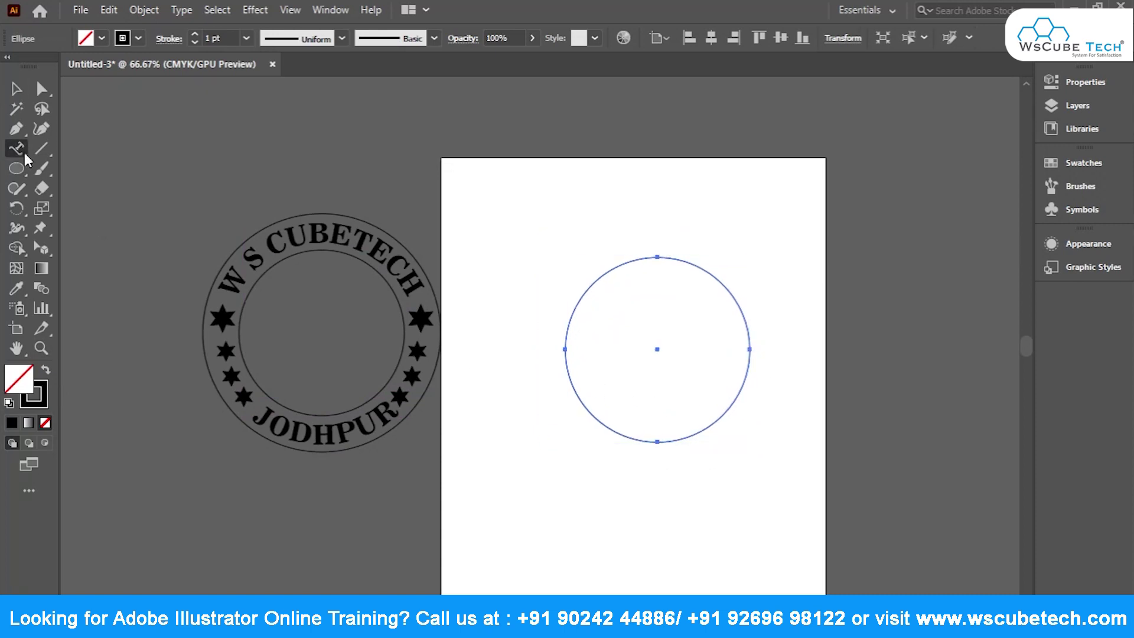
click(654, 256)
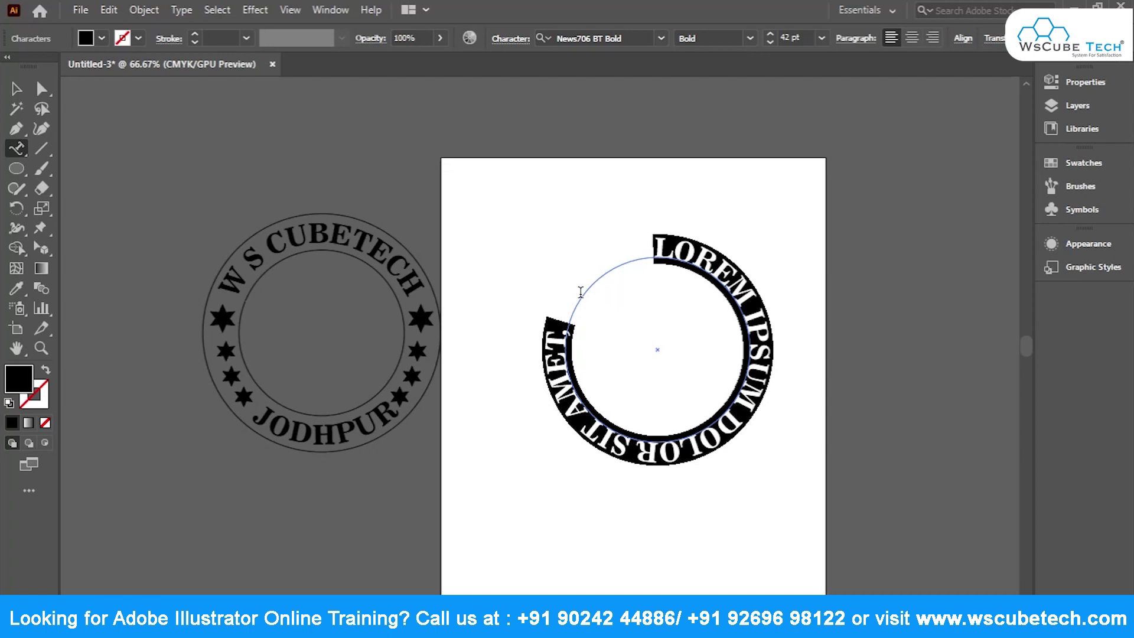
text(MCY;W.L)
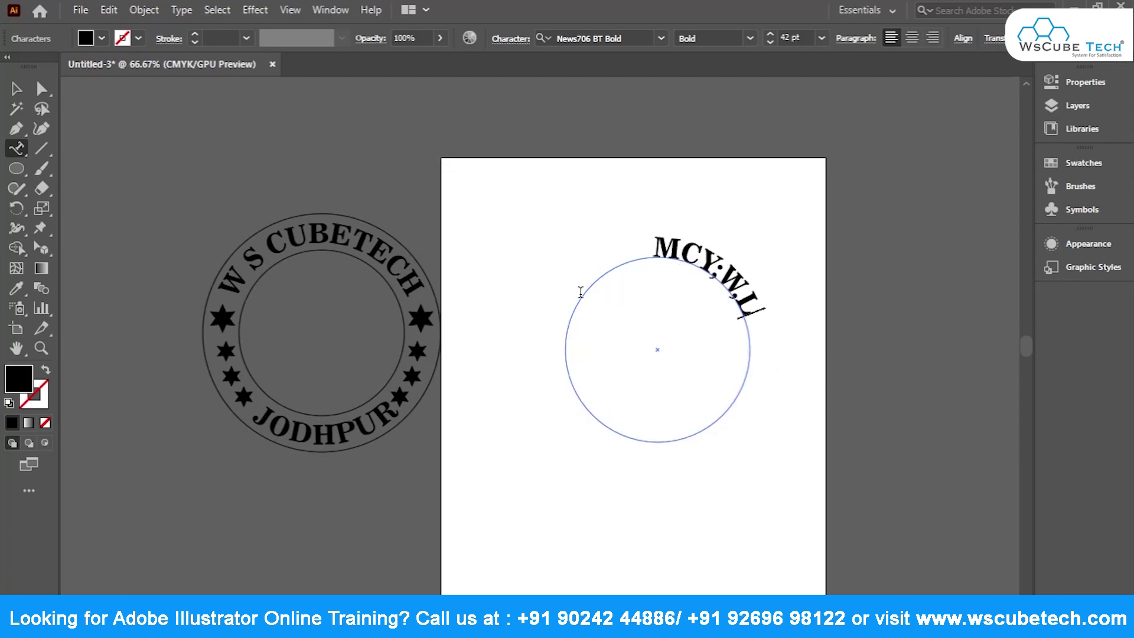
Browse the fonts for the circle's text, search them for "kr", and deselect the text without choosing another font.
key(ctrl+a)
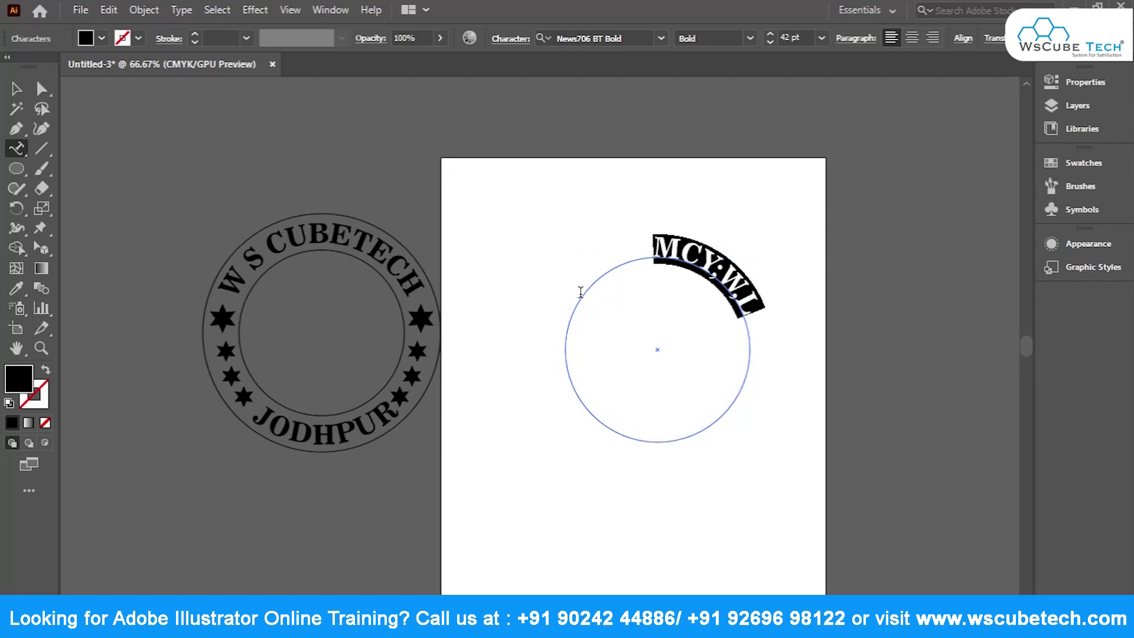
click(663, 44)
scroll(783, 437, down, 5)
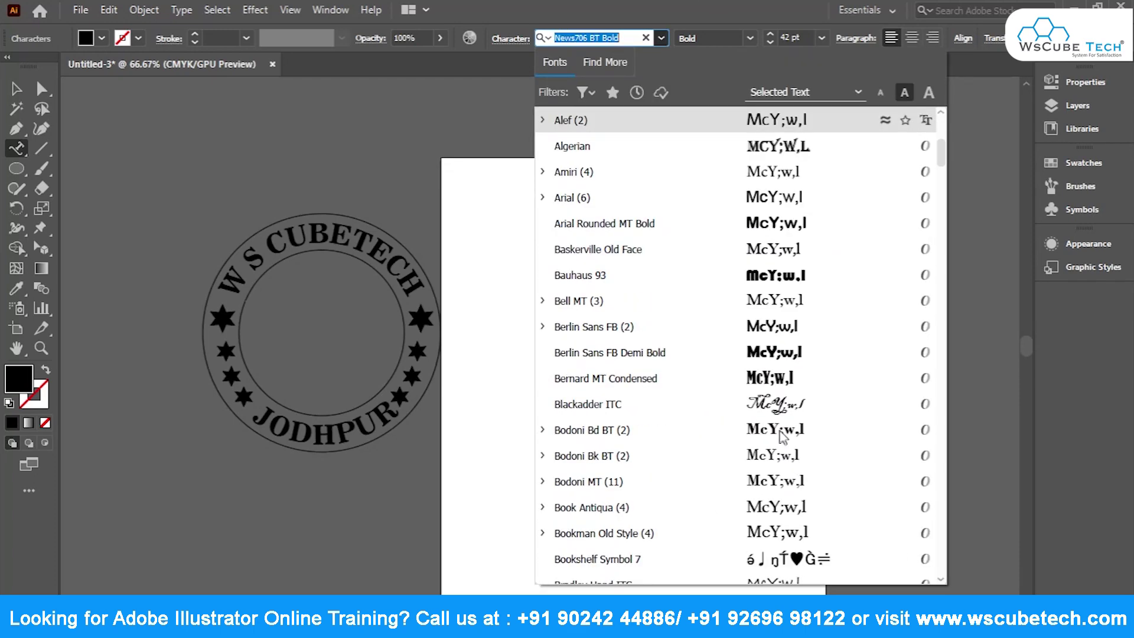
scroll(782, 437, down, 20)
scroll(759, 401, down, 20)
scroll(757, 380, down, 12)
text(kr)
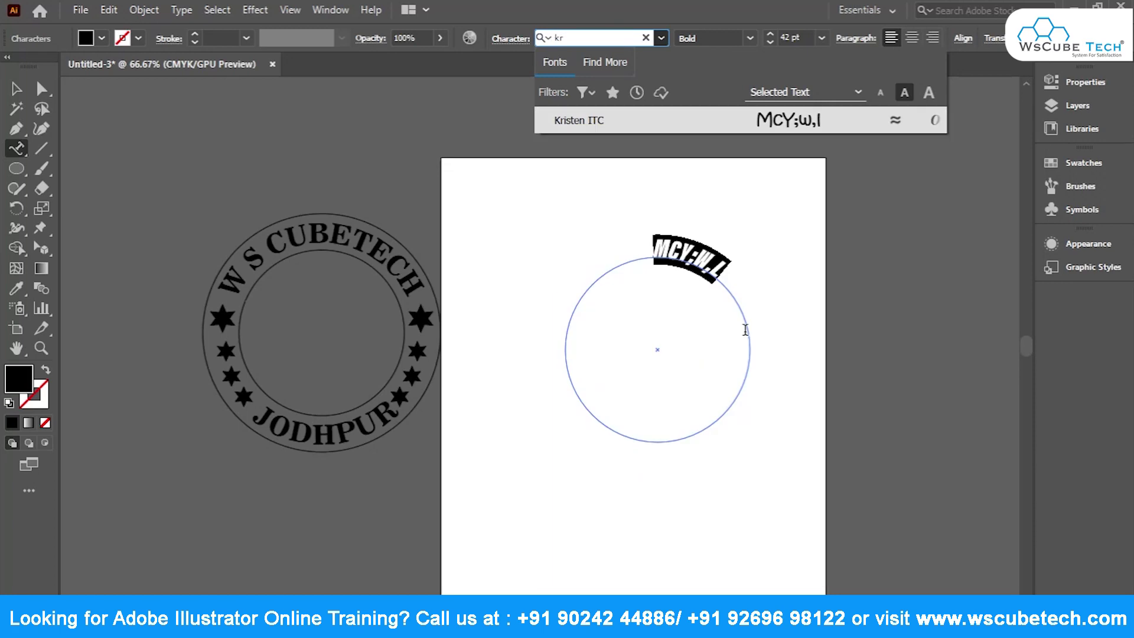
key(BackSpace)
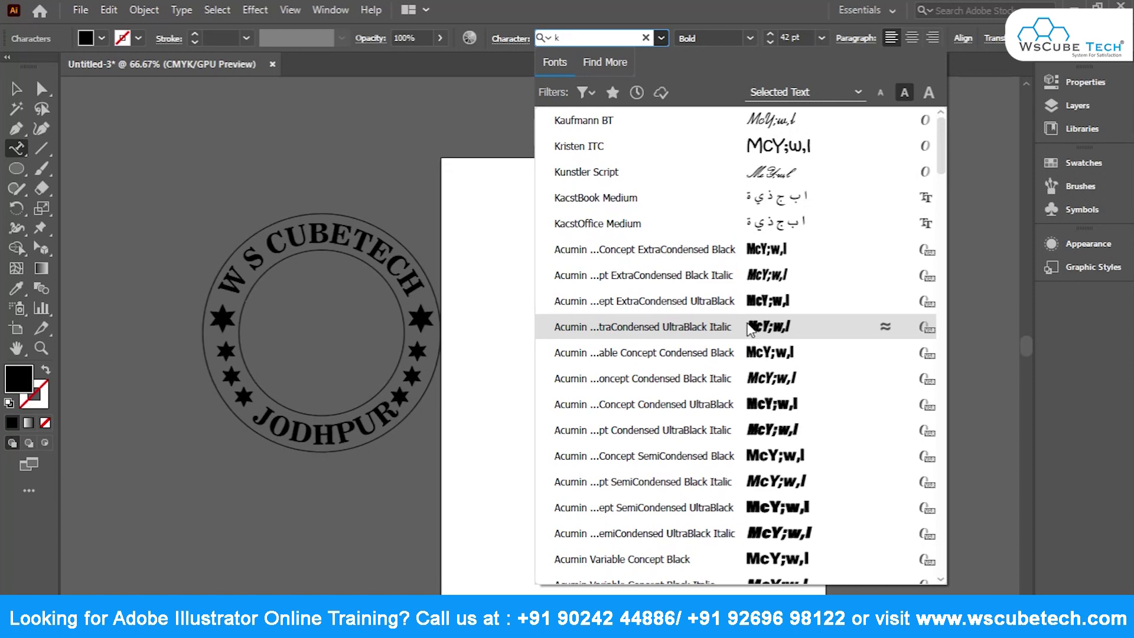
text(b)
key(BackSpace)
key(BackSpace)
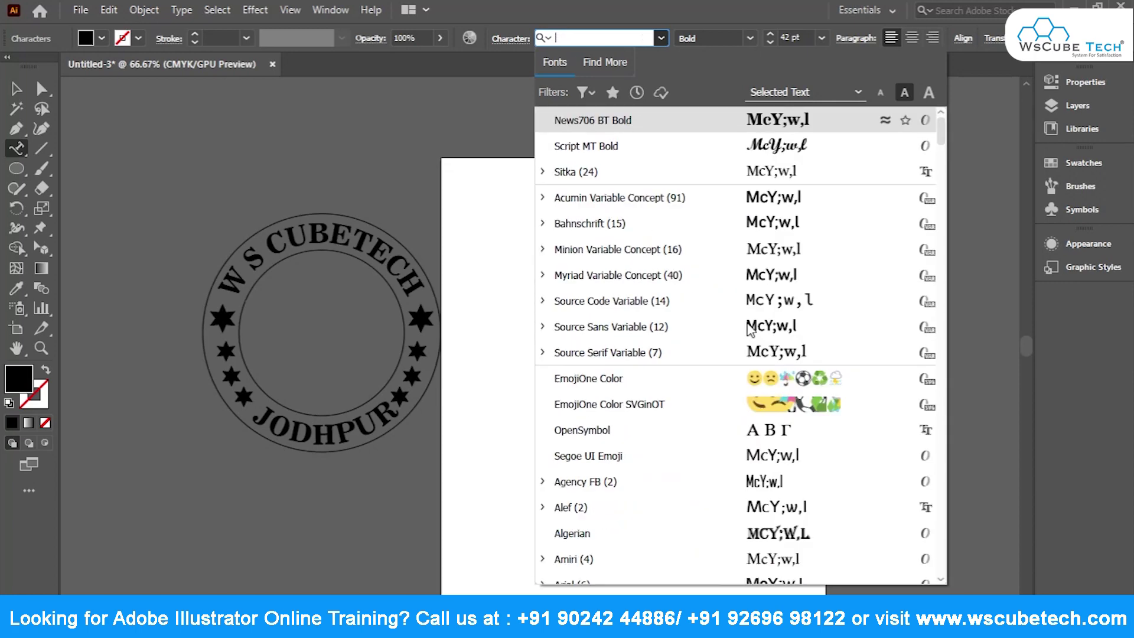
text(kr)
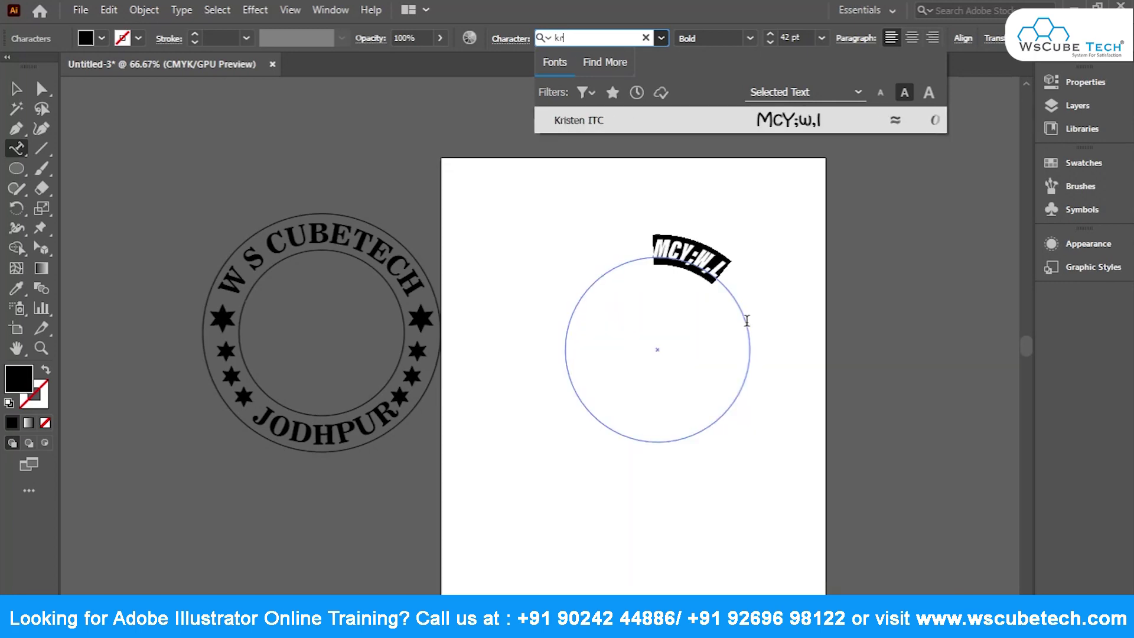
key(BackSpace)
key(BackSpace)
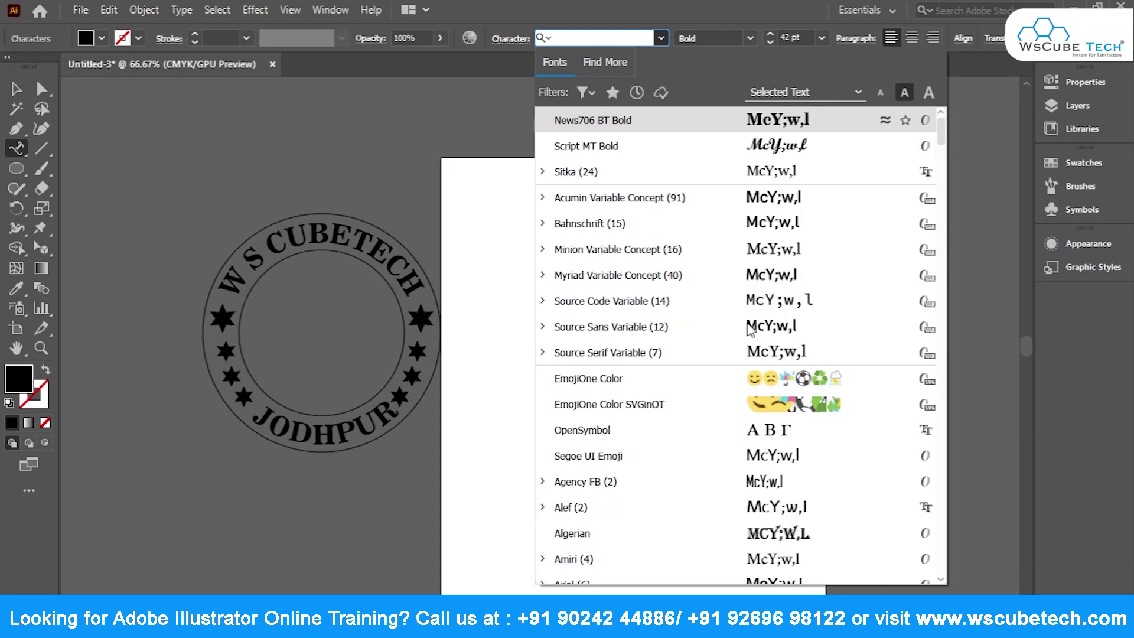
click(9, 95)
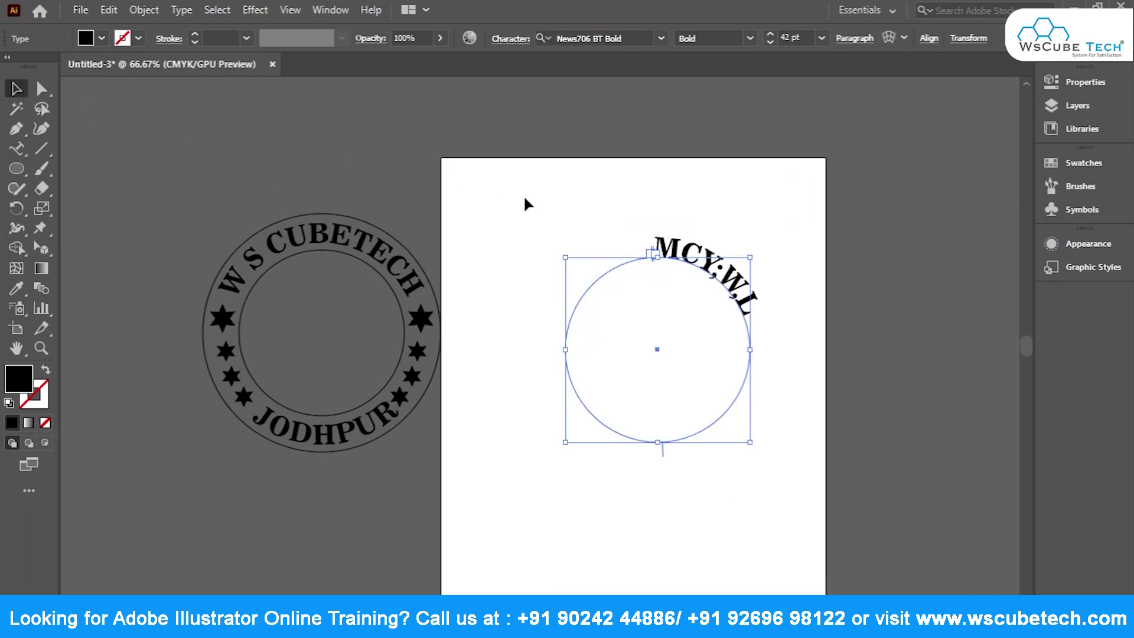
click(526, 202)
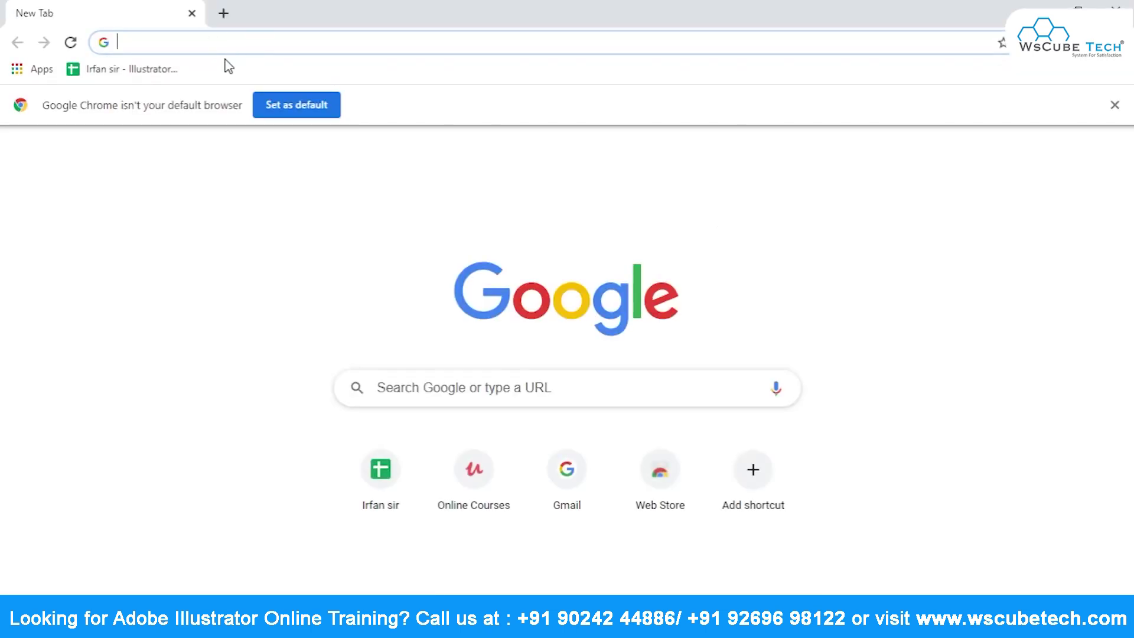
Switch to Chrome, search Google for "krutidev font download", and open the Kruti Dev 010 Regular page on hindi-fonts.com.
text(krutide)
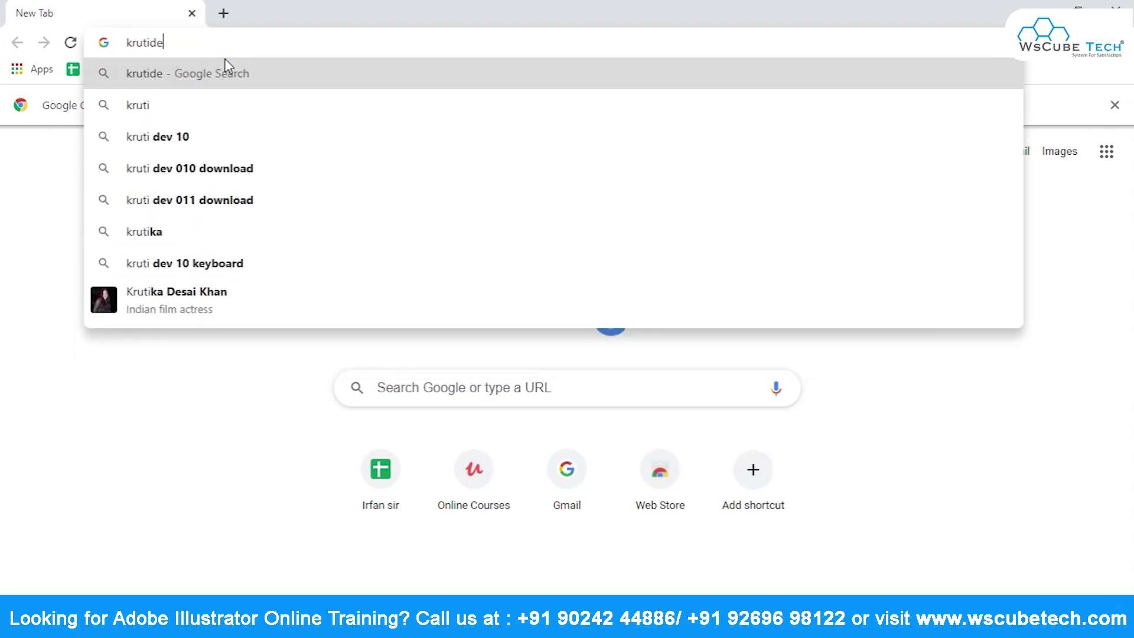
text(v font down)
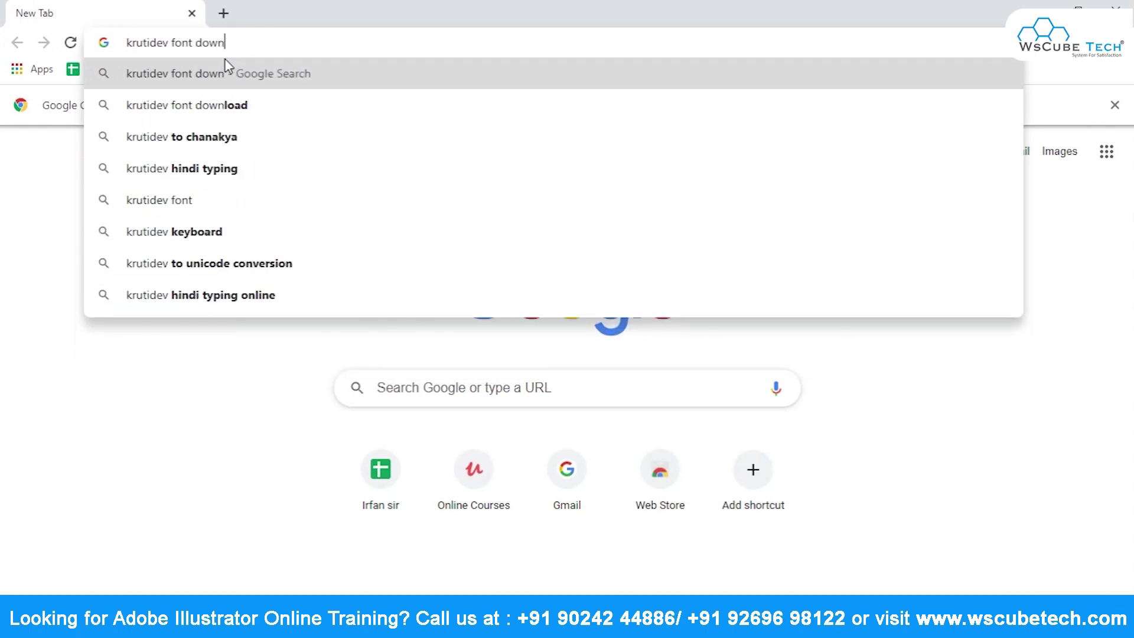
text(load)
key(Return)
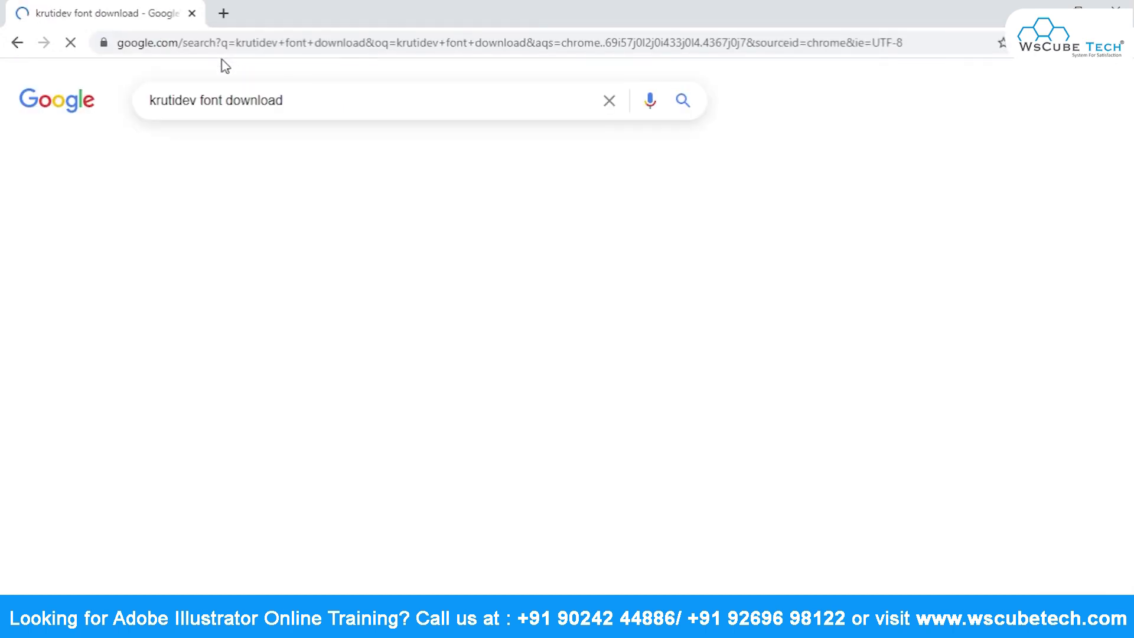
click(300, 253)
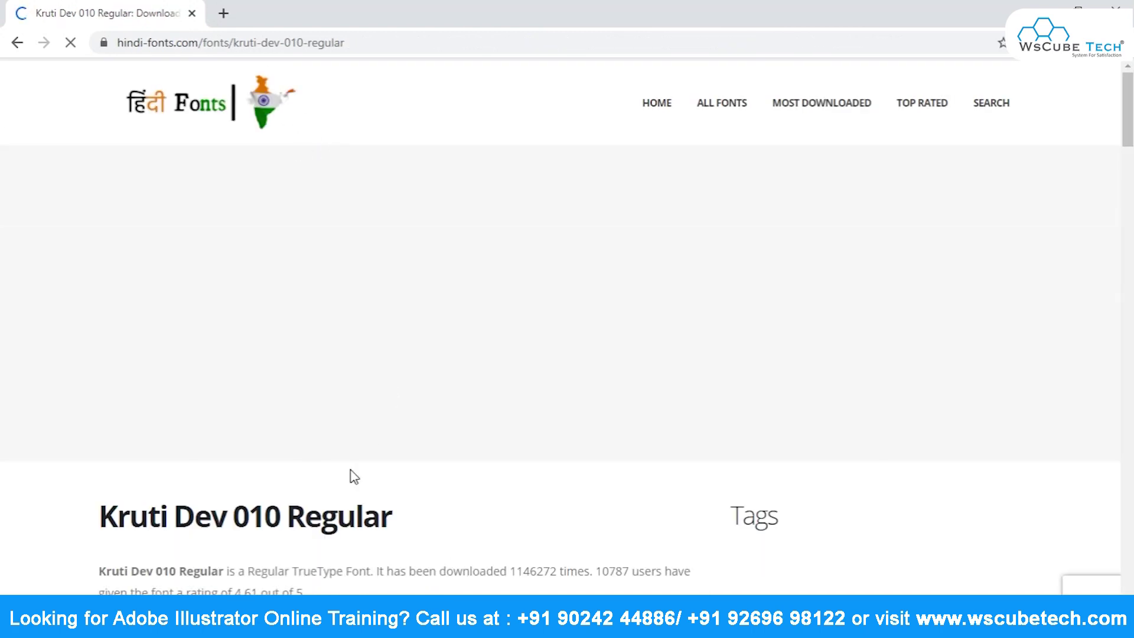
Download the Kruti Dev 010 Regular font and show the downloaded file in its folder.
scroll(354, 477, down, 5)
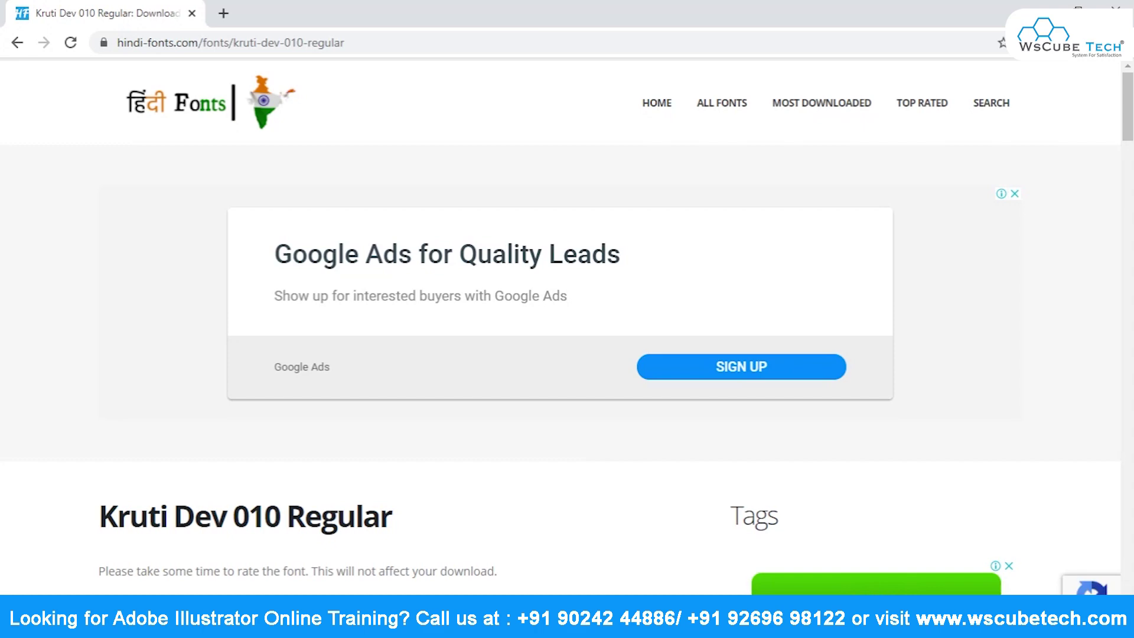
scroll(594, 486, down, 5)
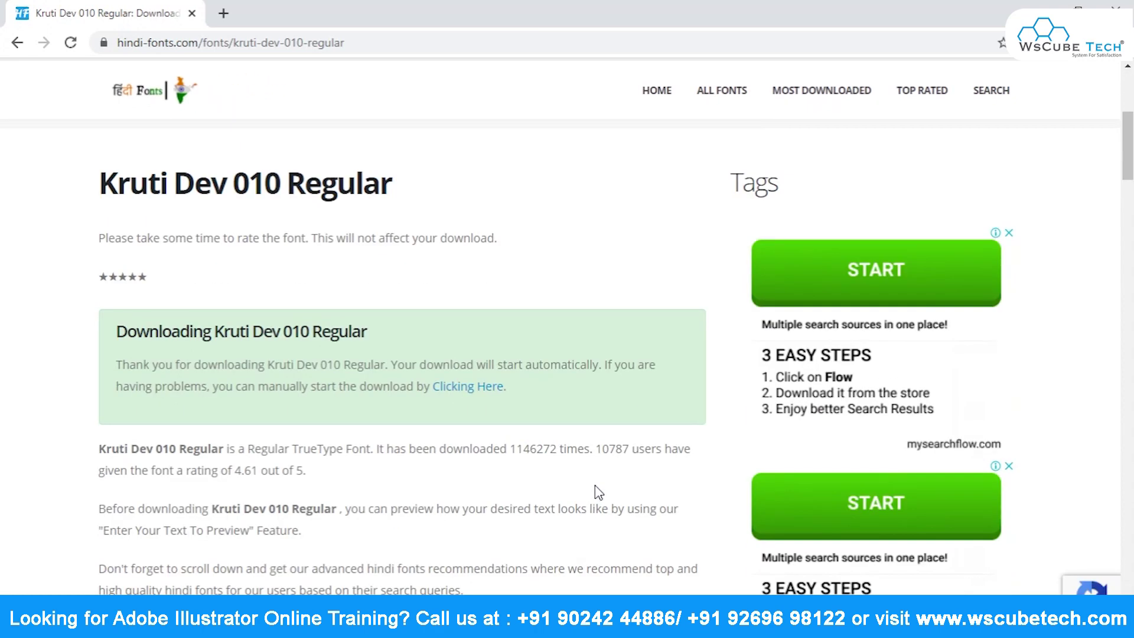
scroll(594, 479, down, 10)
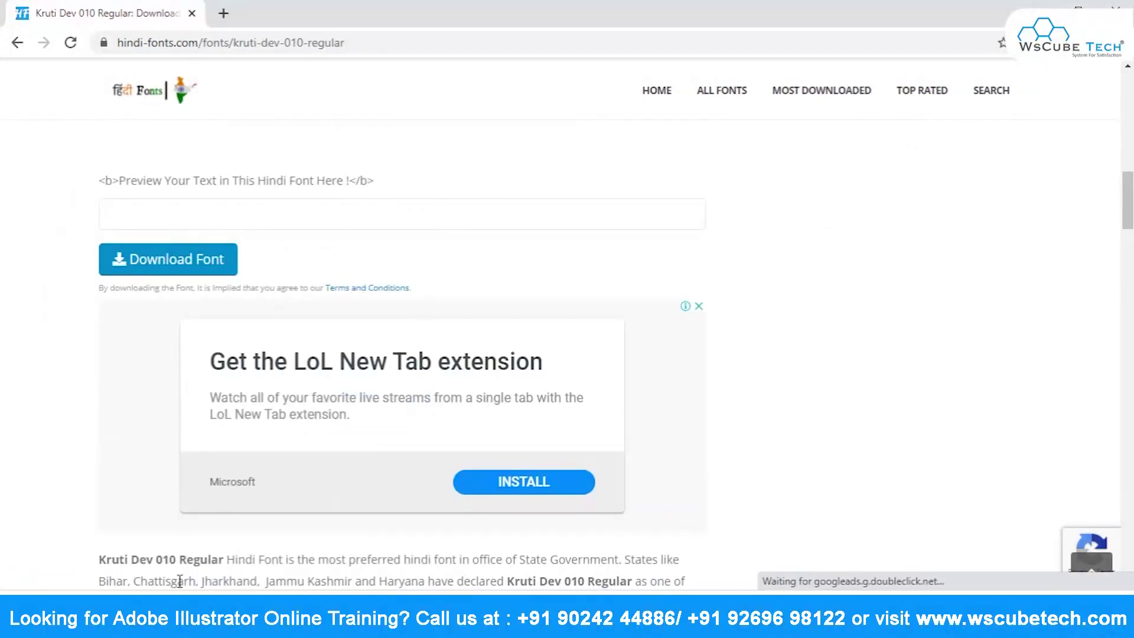
click(172, 611)
click(213, 564)
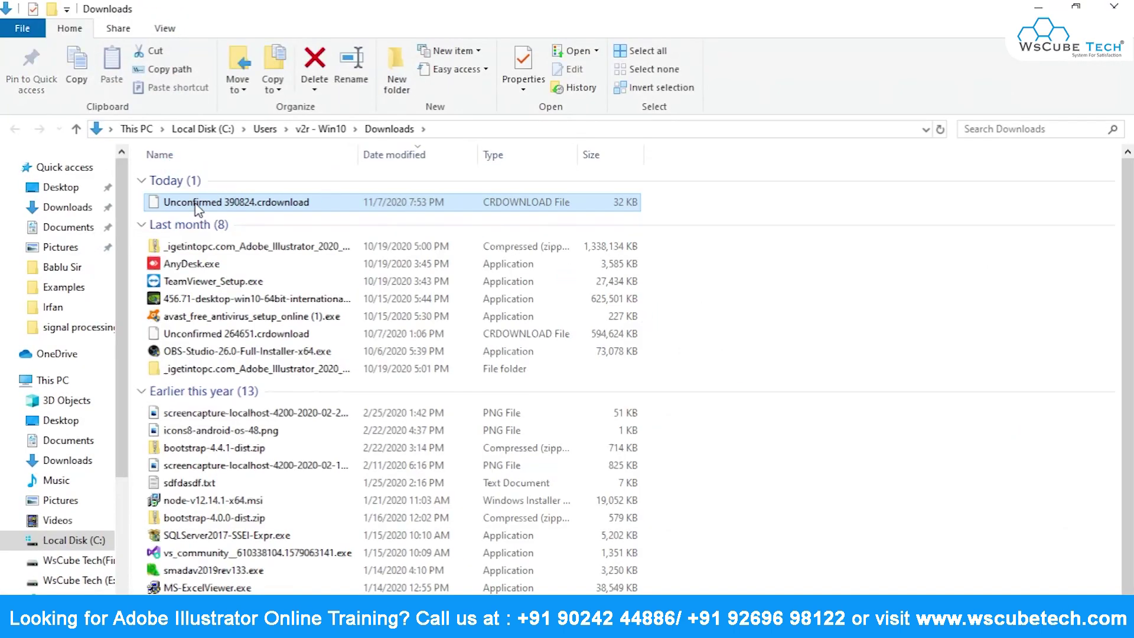
Extract Kruti Dev 010 Regular.zip into a Kruti Dev 010 Regular folder within Downloads, showing the extracted files when complete.
right_click(190, 201)
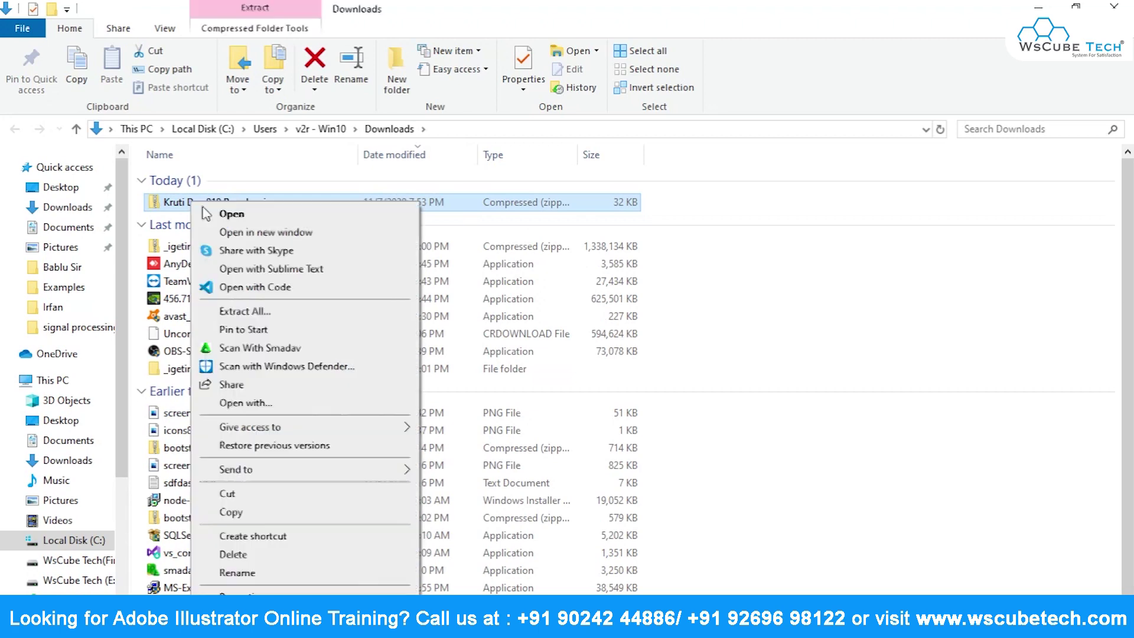
click(273, 312)
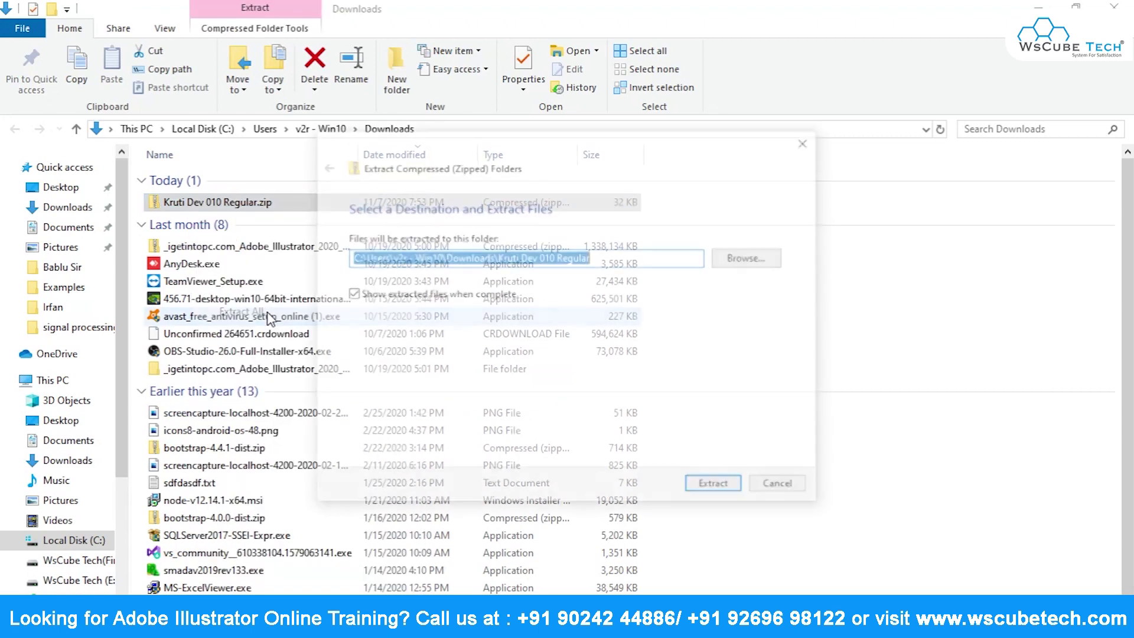
click(716, 488)
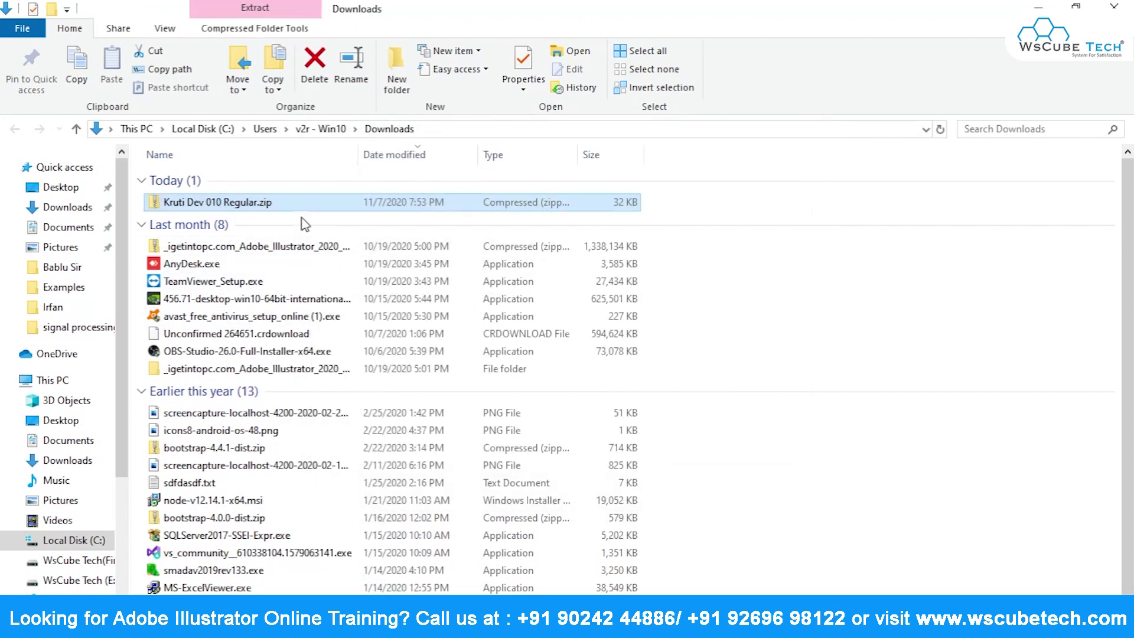
Install the Kruti Dev 010 Regular.ttf font from the extracted folder, close both folder windows, and return to Illustrator.
double_click(221, 182)
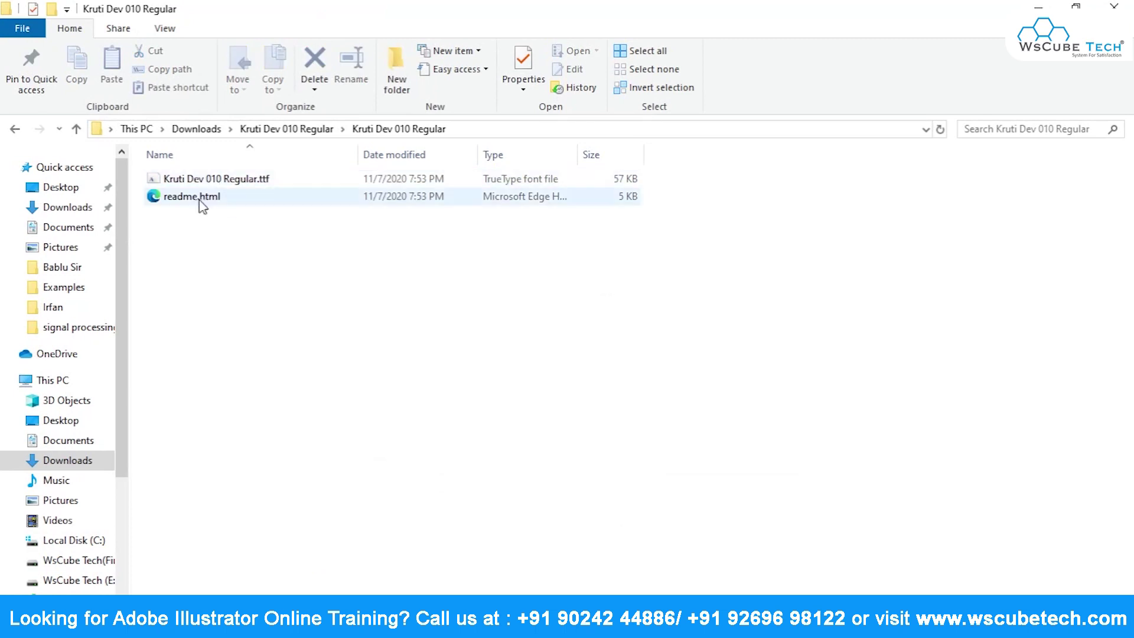
click(197, 185)
right_click(196, 185)
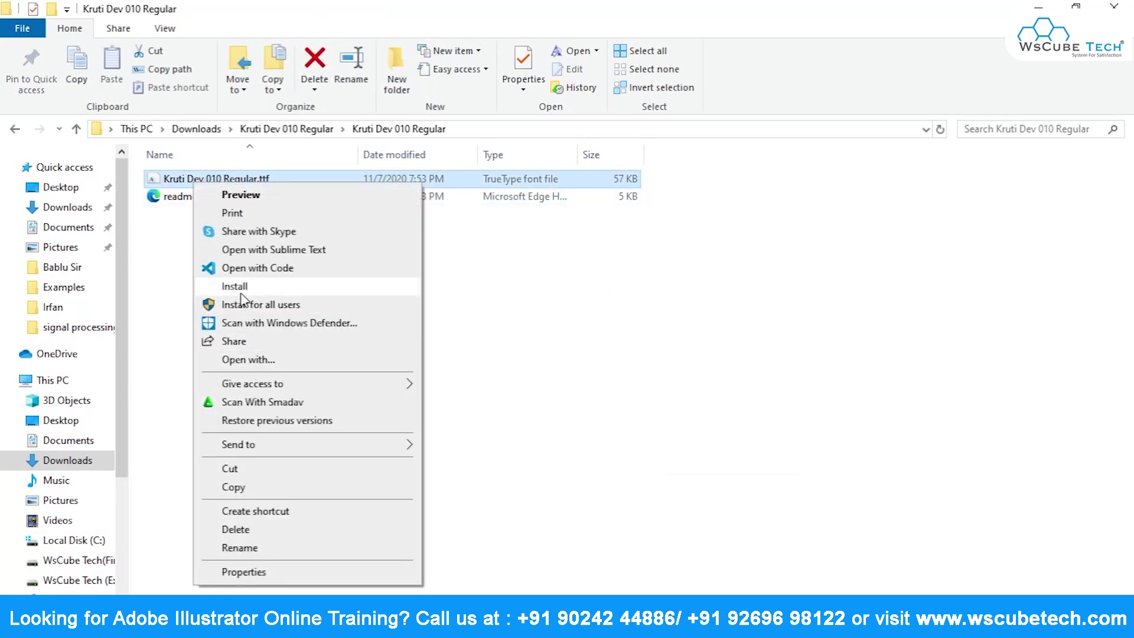
click(242, 292)
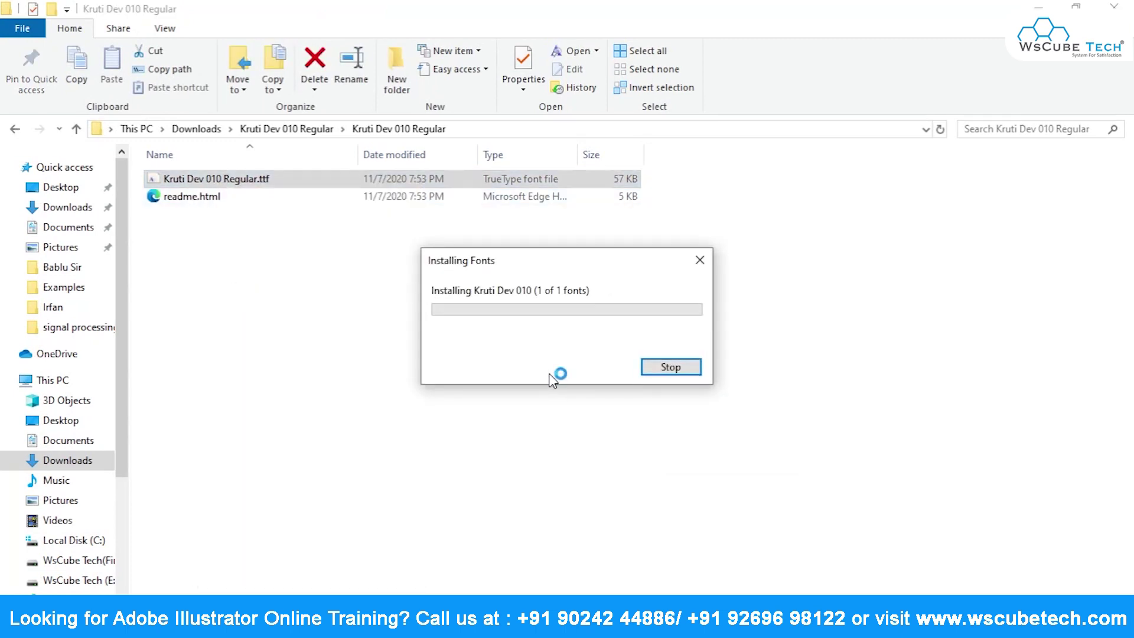
click(1113, 8)
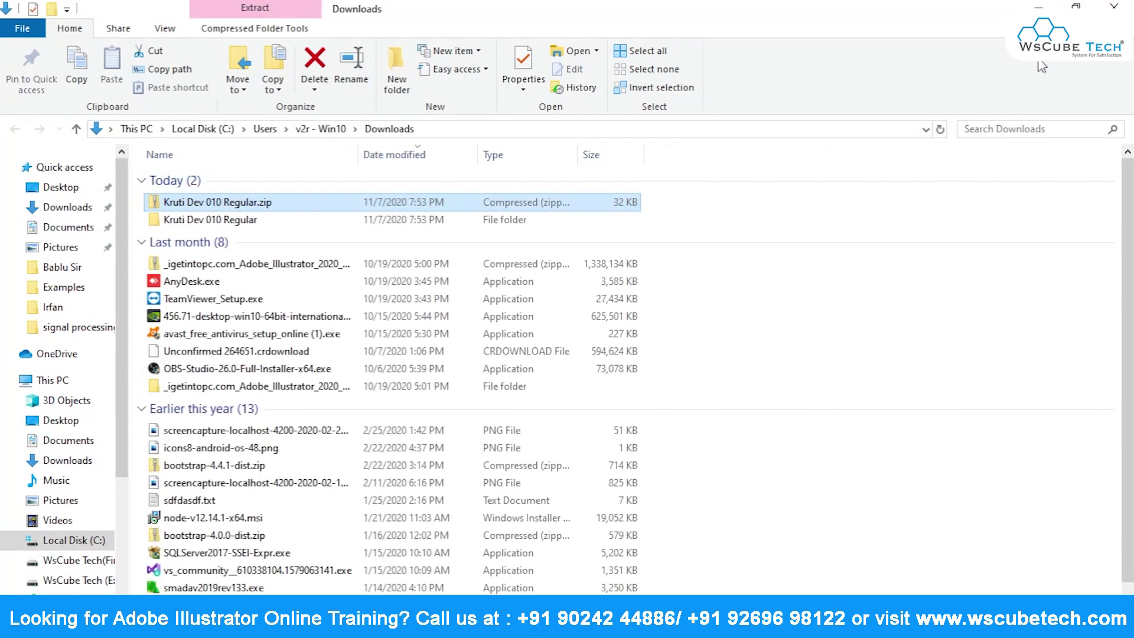
click(1113, 7)
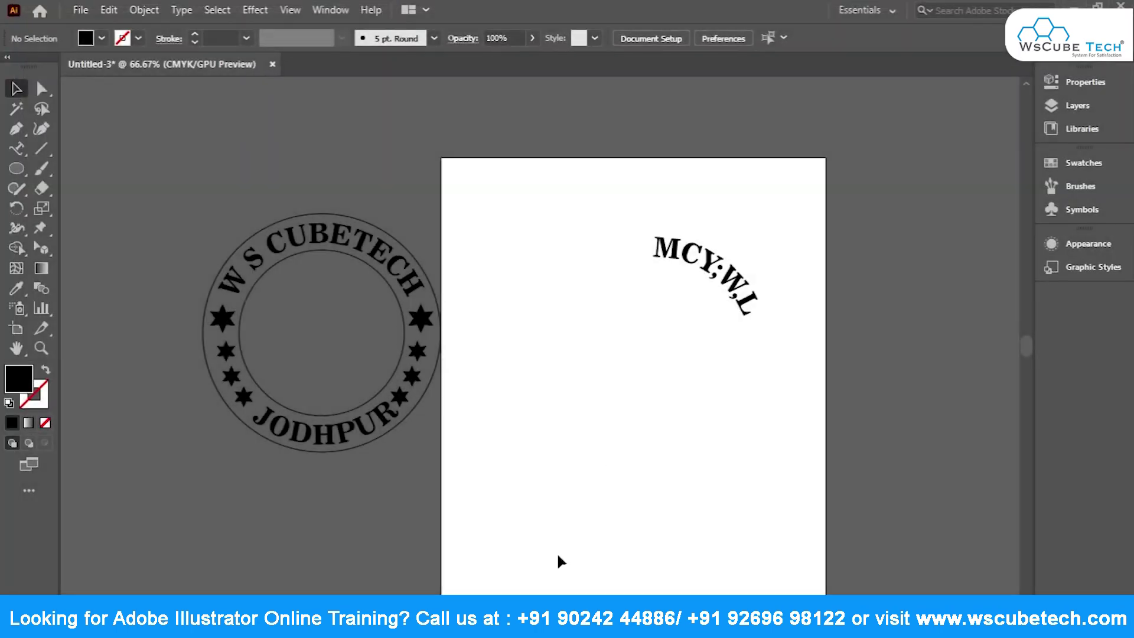
Change the font of all the text on the new circle to Kruti Dev 010.
click(664, 247)
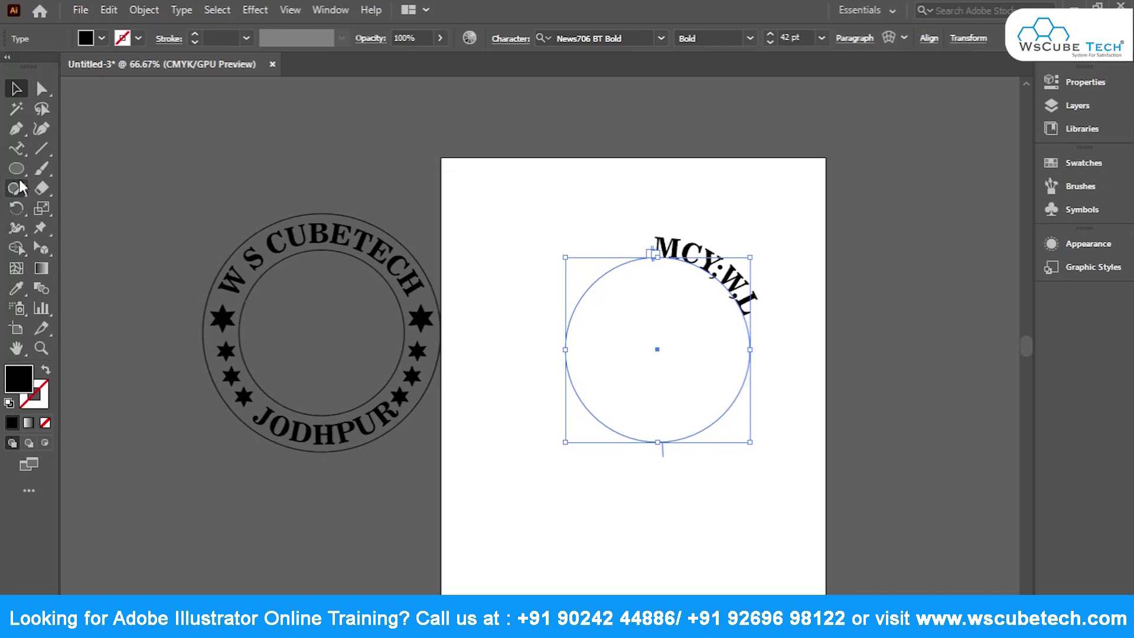
click(17, 147)
click(695, 250)
key(ctrl+a)
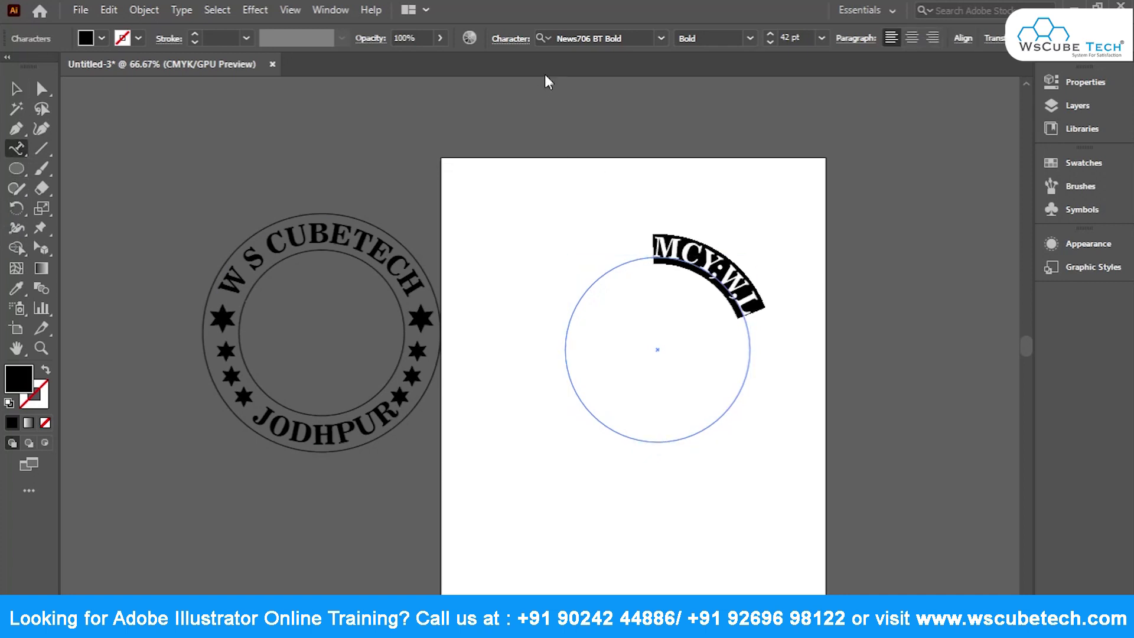
click(661, 38)
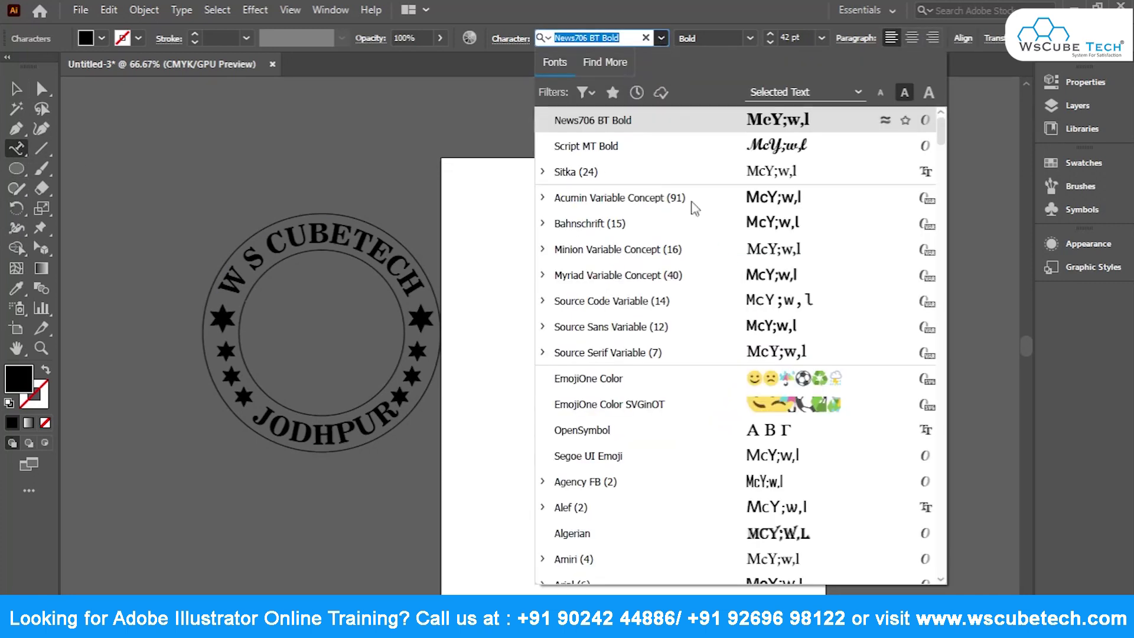
text(kr)
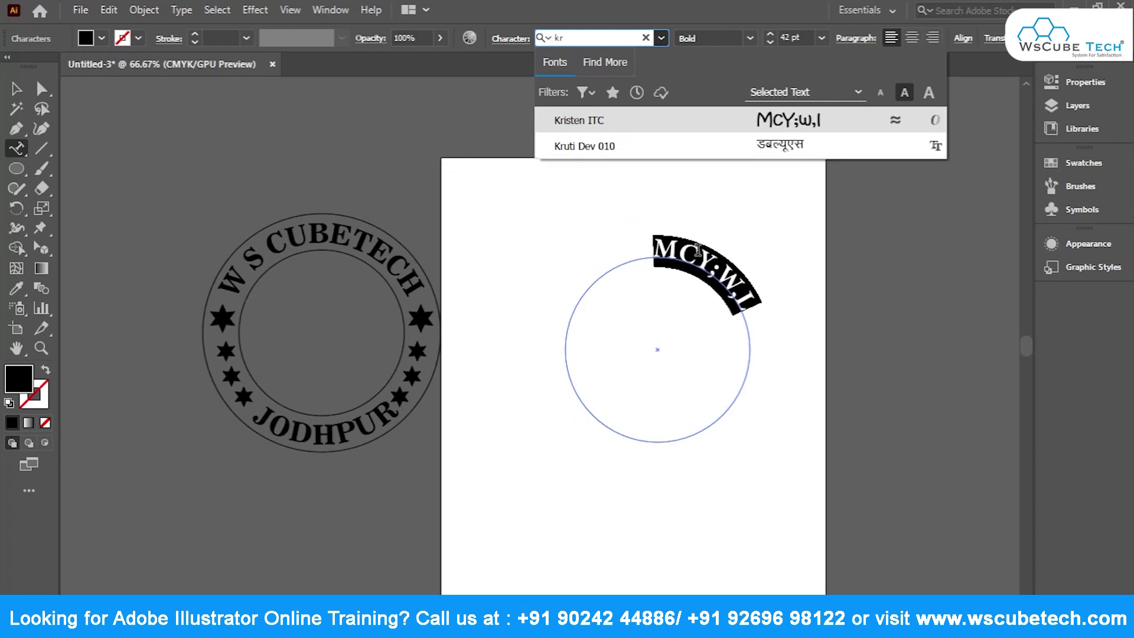
click(591, 150)
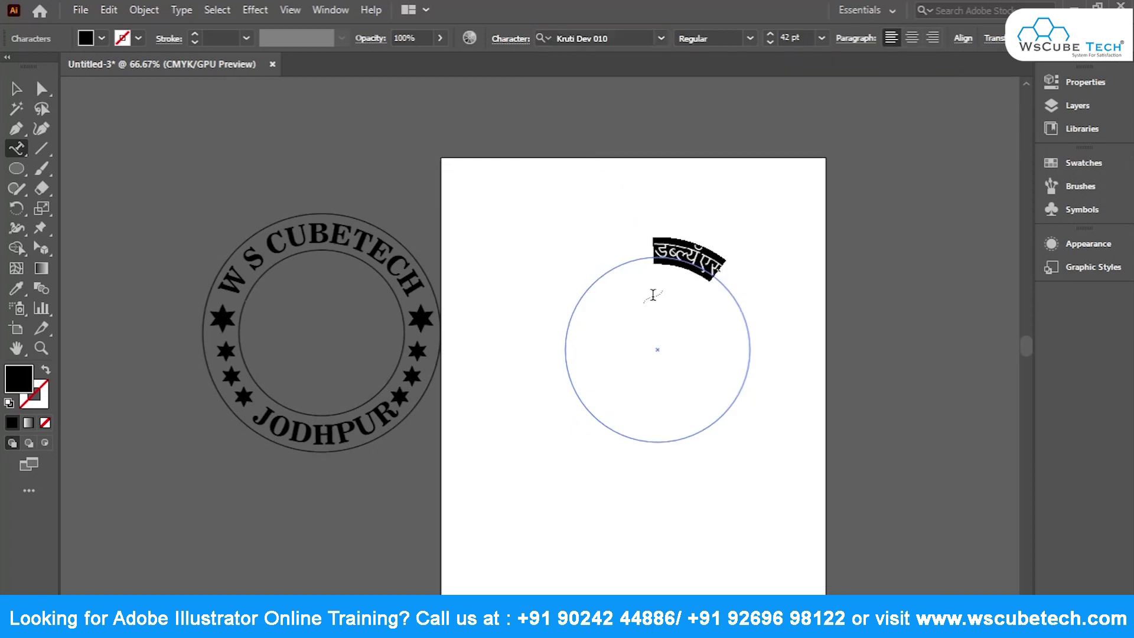
Try to retype the circle's text as the W S Cubetech name in Hindi, correcting wrong characters while typing.
text(MCY;)
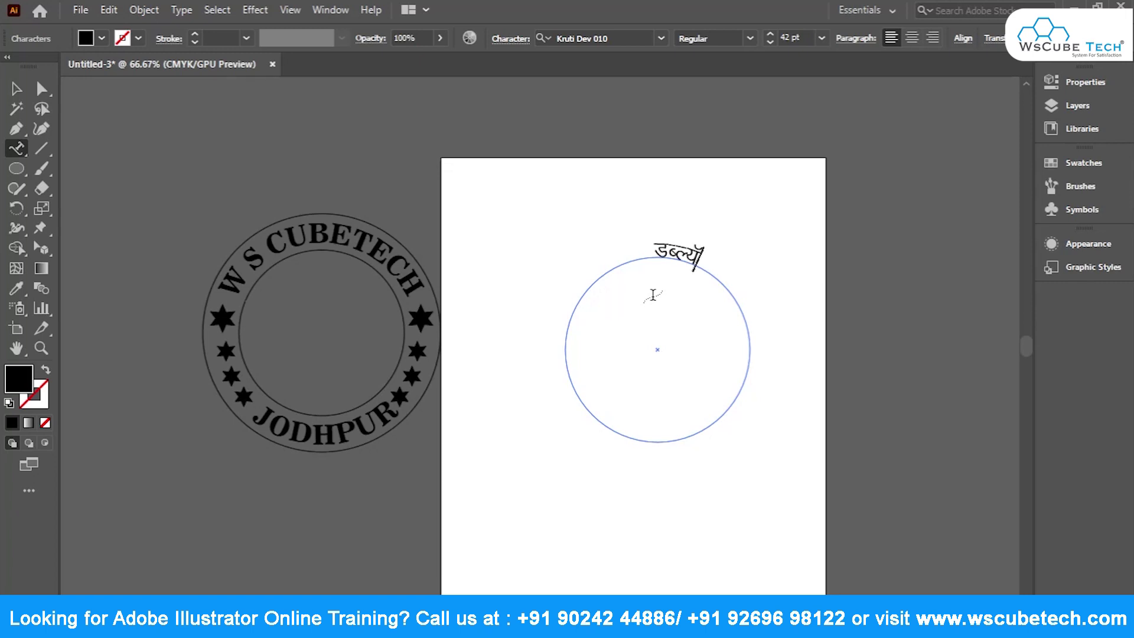
key(BackSpace)
text(;Q)
key(BackSpace)
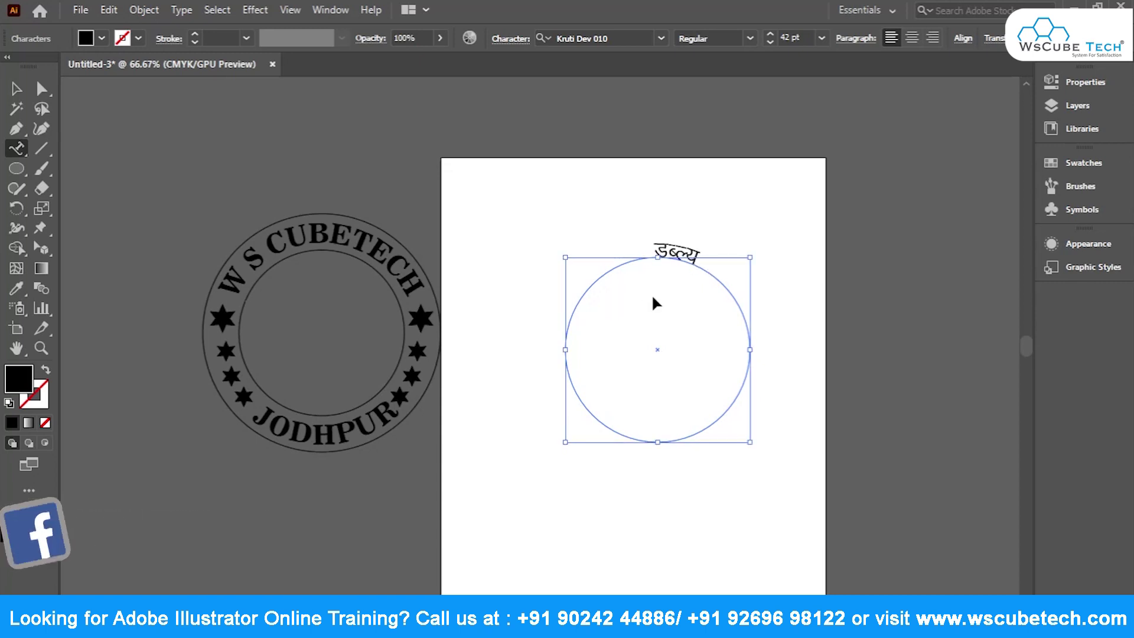
text(/,l)
key(BackSpace)
text(LK)
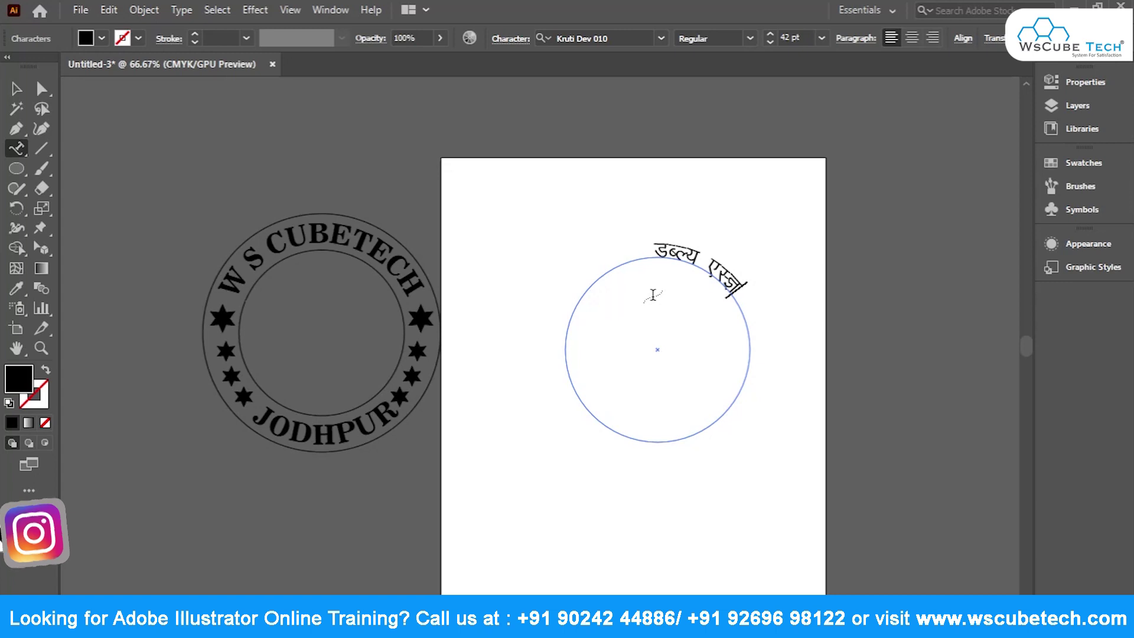
key(BackSpace)
text(K)
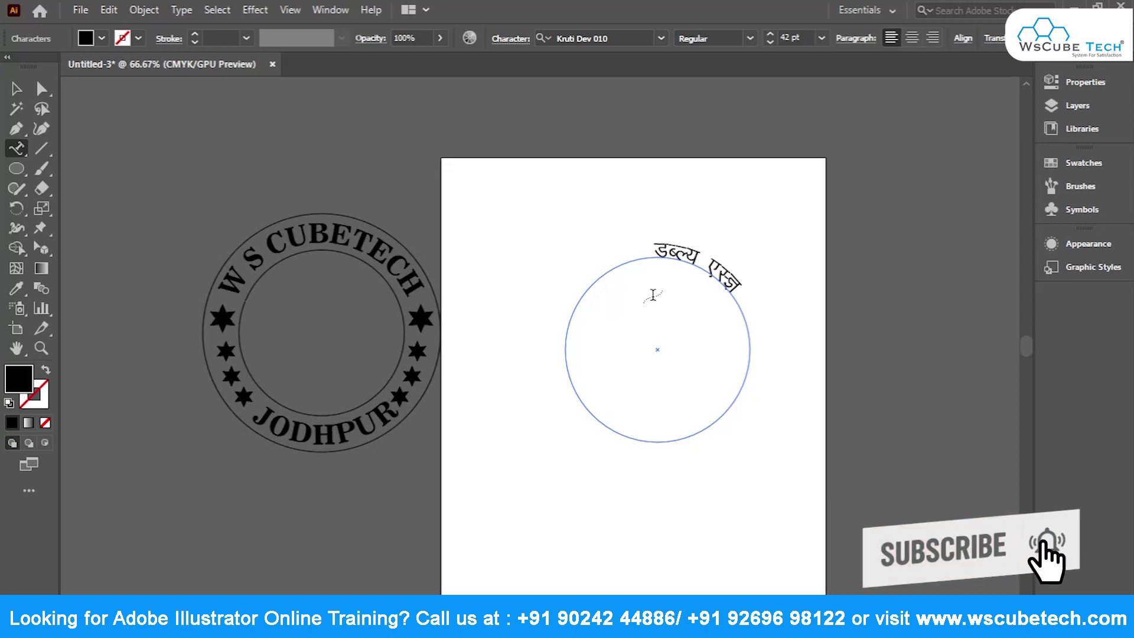
text(D;ksack)
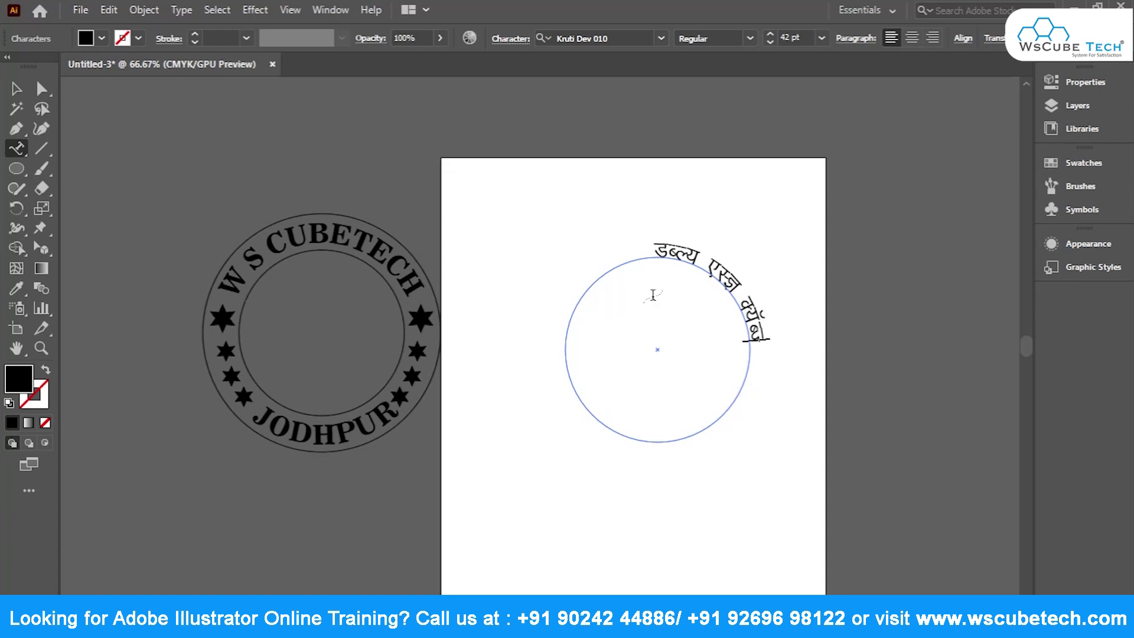
Replace the circle's text with short test characters to check how the Hindi font maps them.
key(ctrl+a)
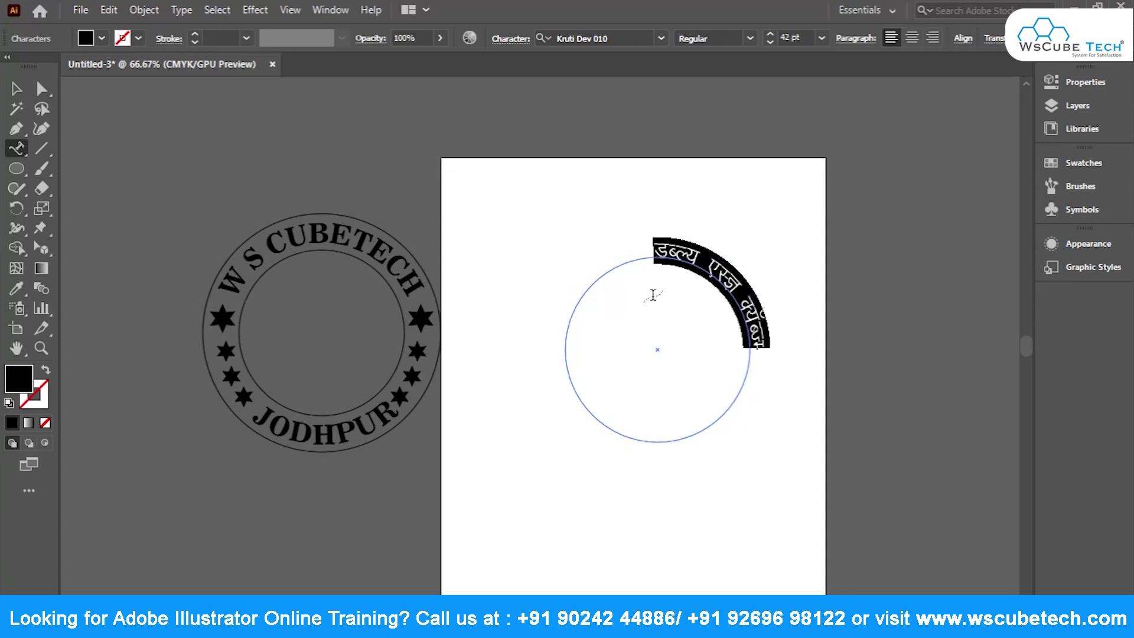
text(fgUnh)
key(ctrl+a)
text(L)
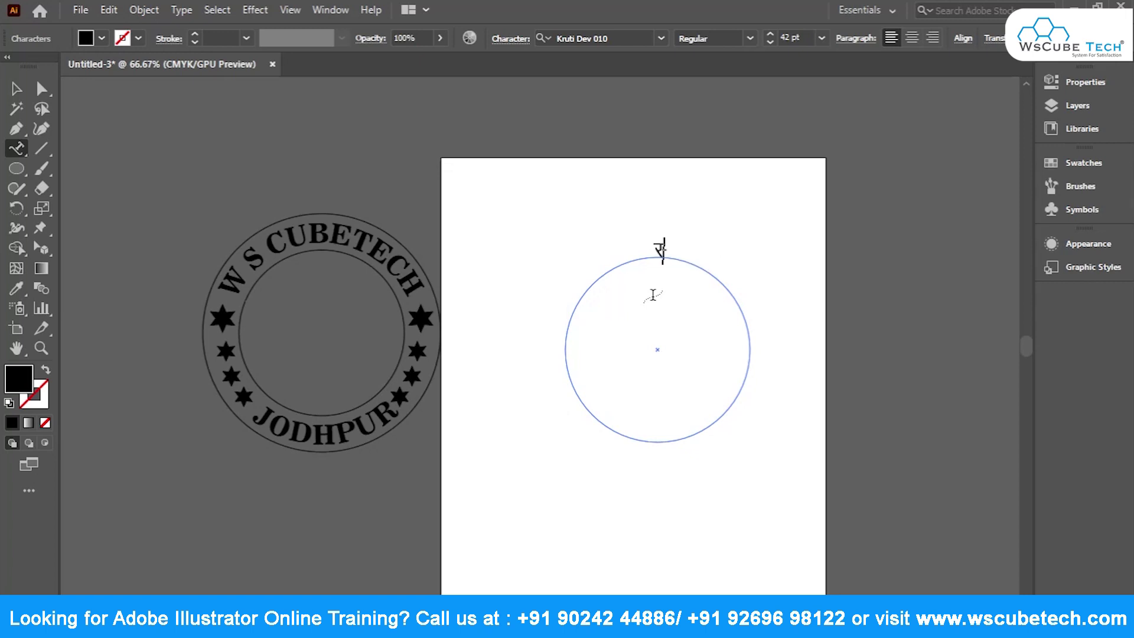
text(Vk)
Turn off All Caps for all the text on the circle.
key(ctrl+a)
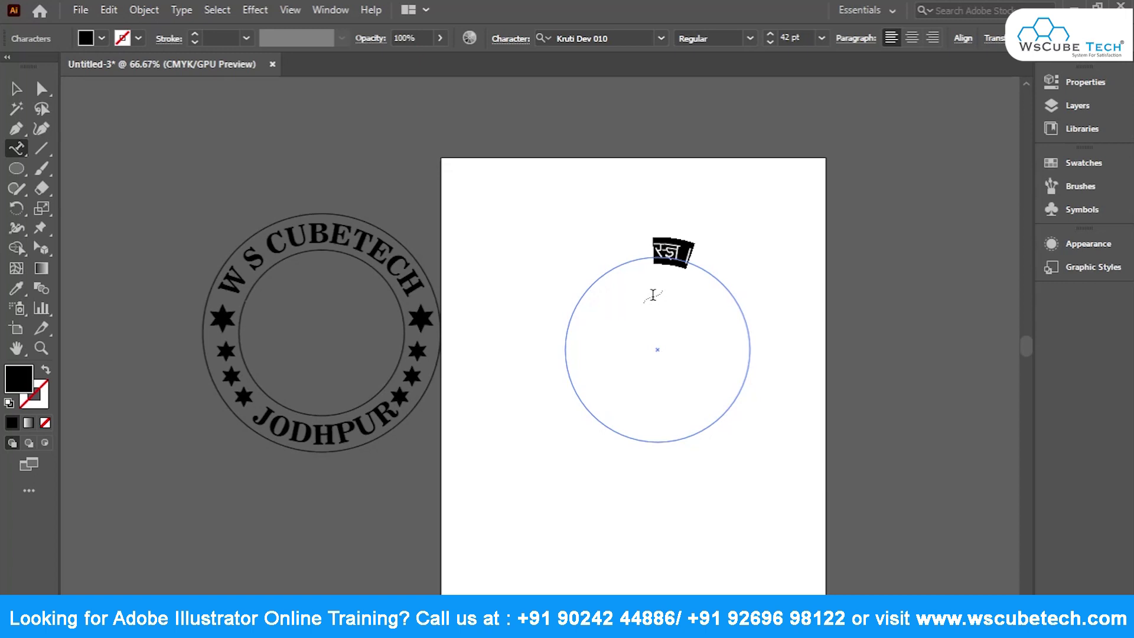
click(530, 40)
click(528, 41)
click(526, 42)
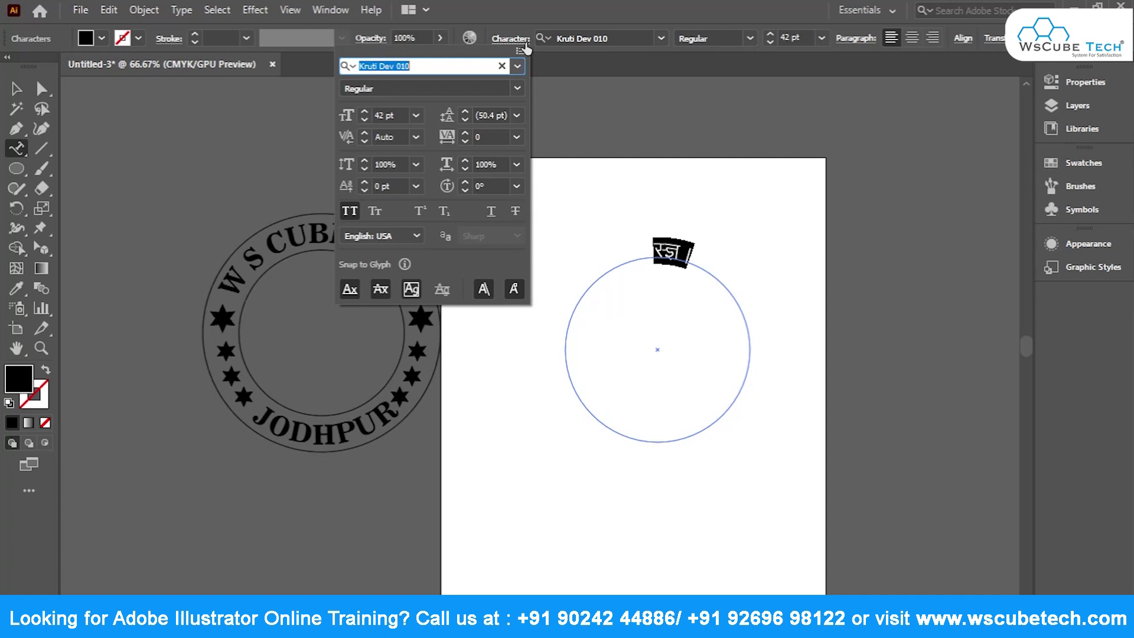
click(349, 210)
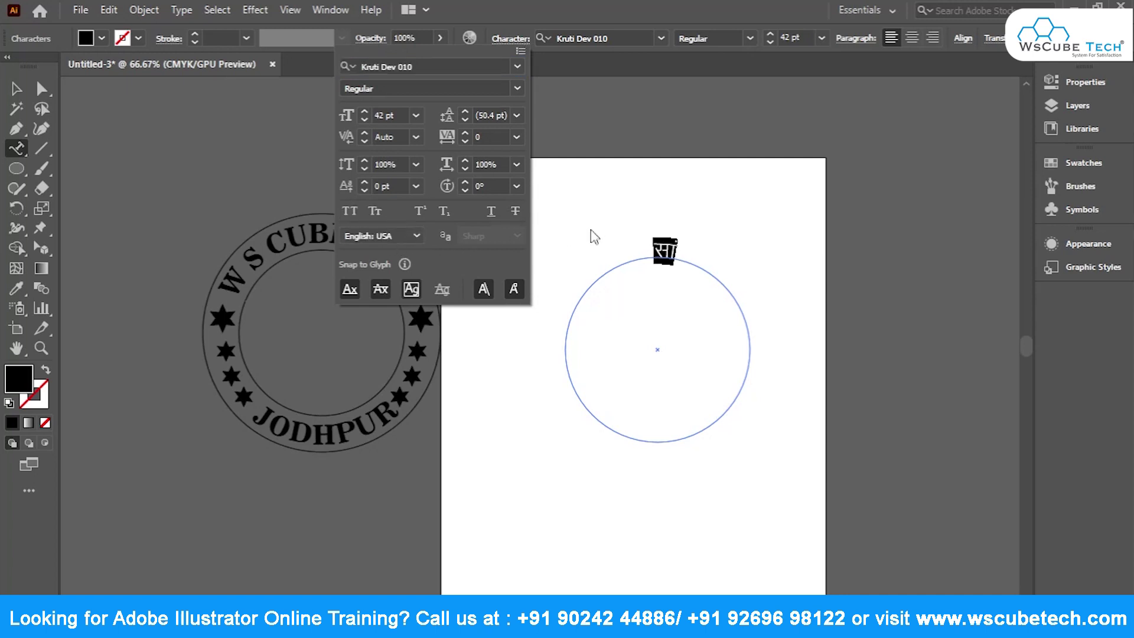
click(520, 40)
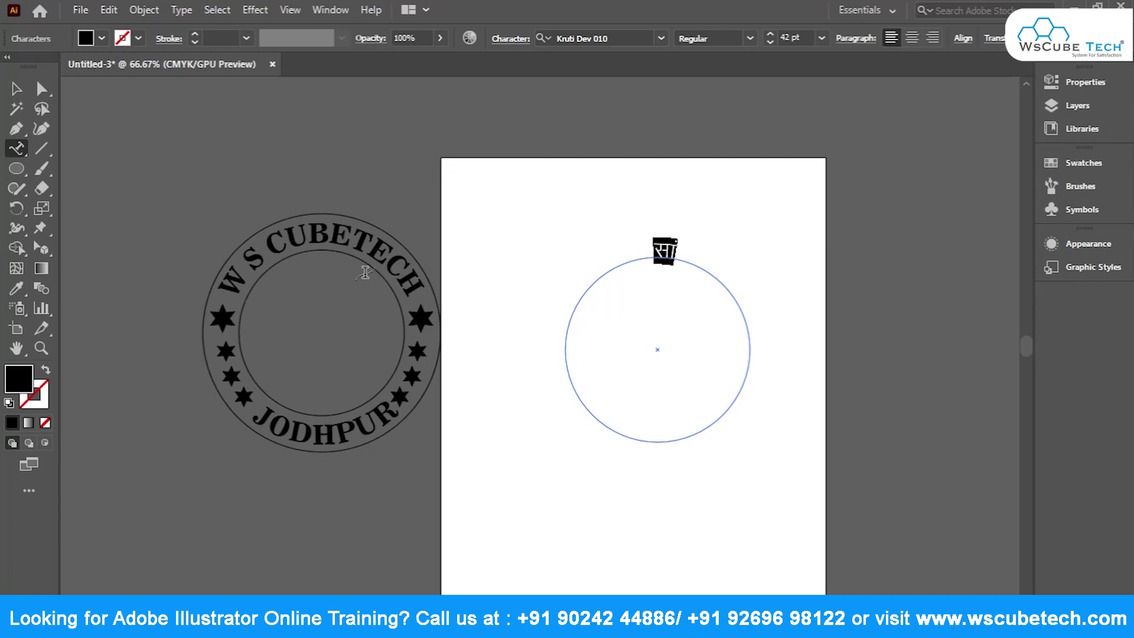
Replace the circle's text with डब्ल्यू एस क्यूबटेक.
text(MCY;w)
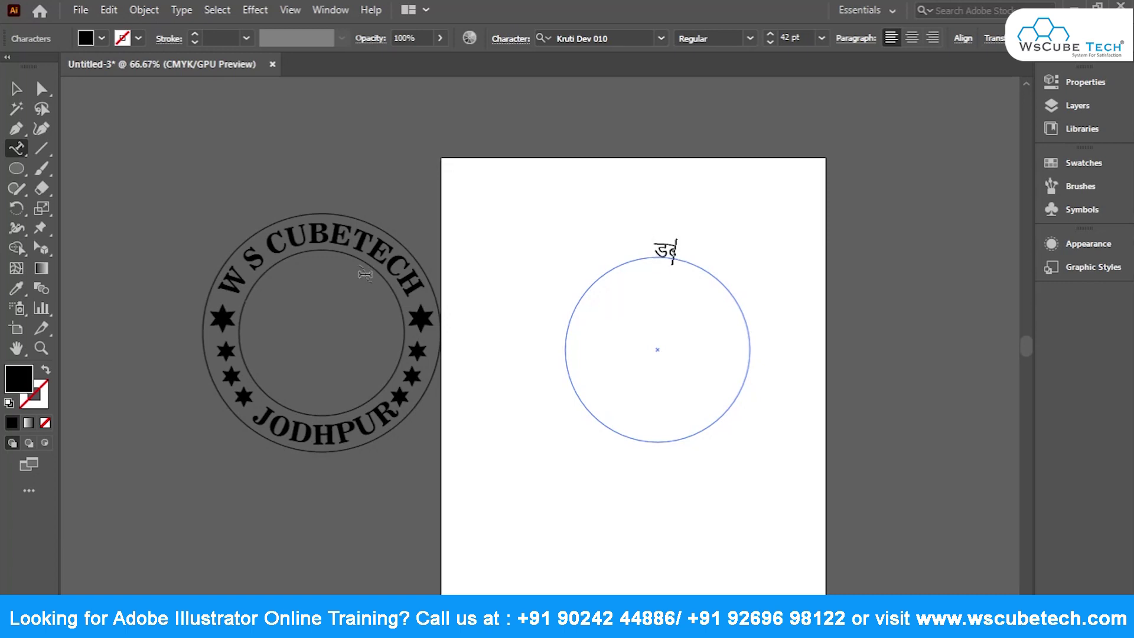
text( ,l A)
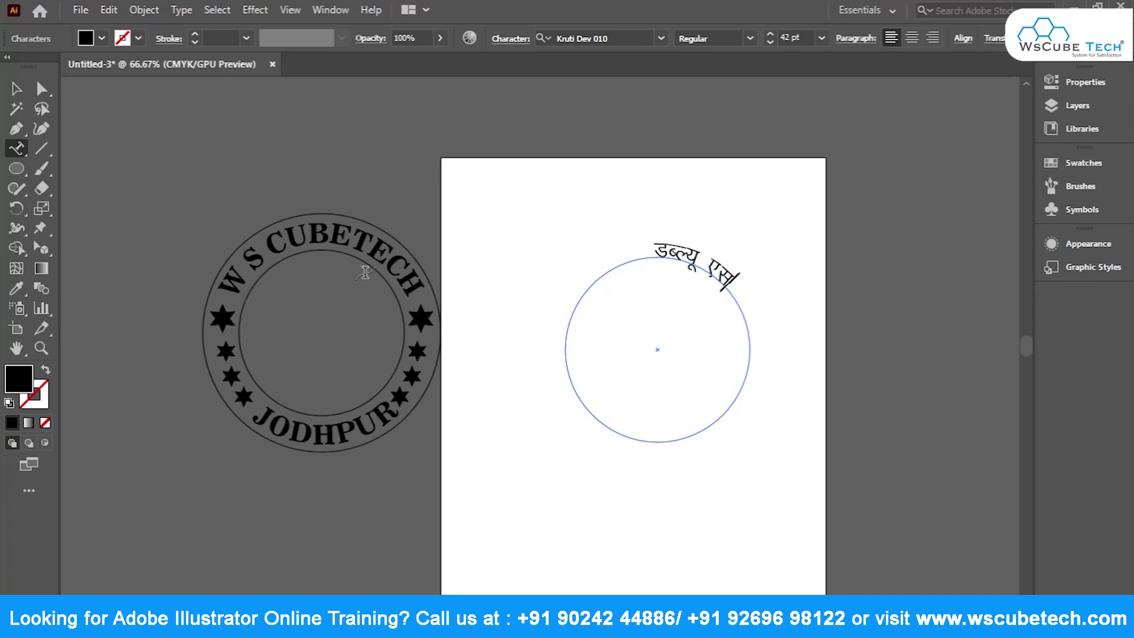
key(BackSpace)
text(D;wctk)
key(BackSpace)
key(BackSpace)
text(Vsd)
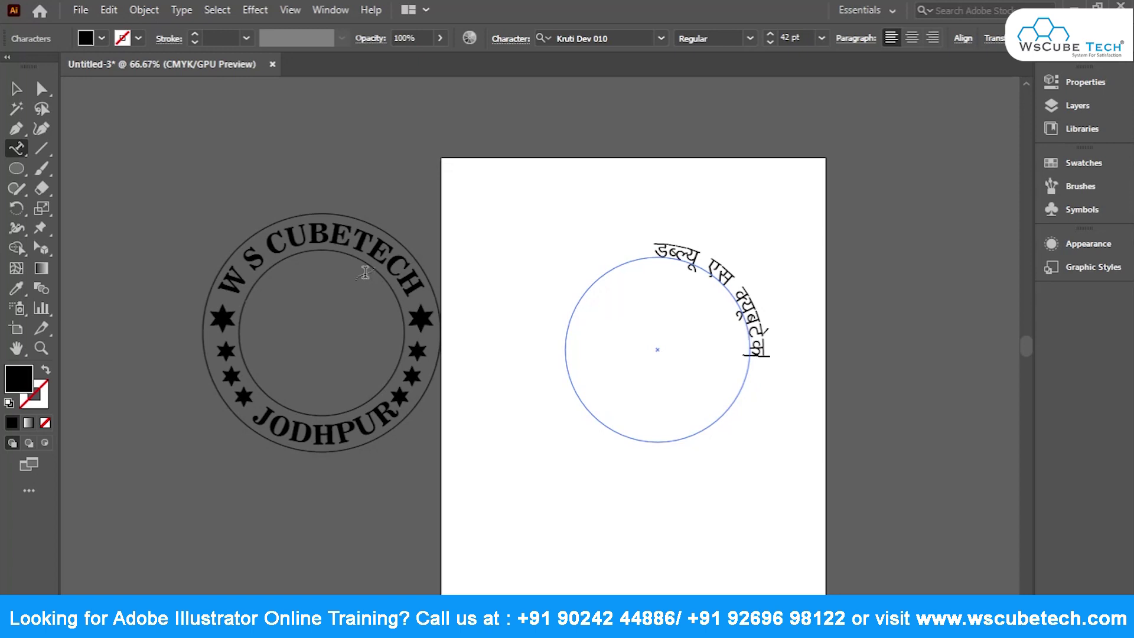
Increase the font size of all the Hindi text on the circle to 61 pt.
key(ctrl+a)
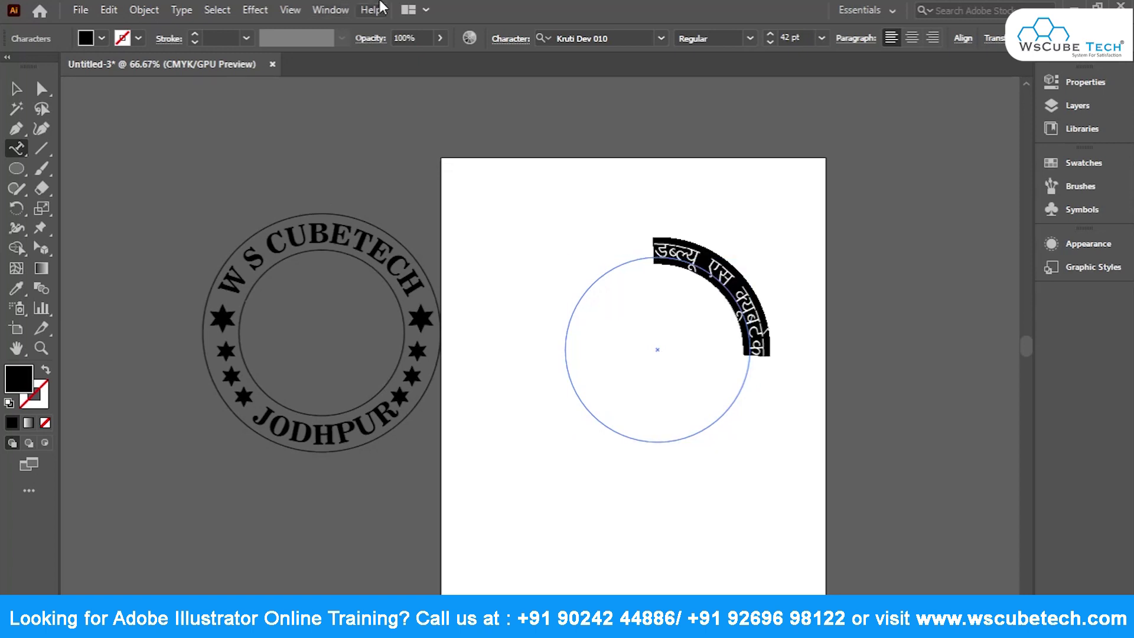
click(770, 34)
click(770, 34)
click(770, 34)
click(770, 34)
click(770, 34)
click(770, 34)
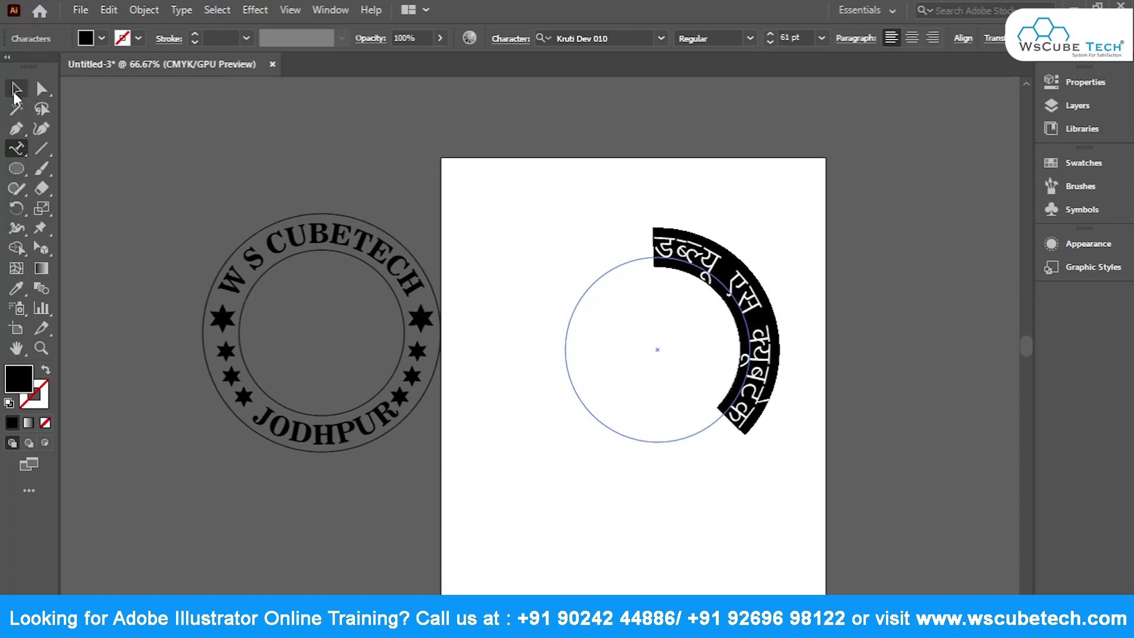
Slide the Hindi text along its circular path until it is centred over the upper arc, and deselect it.
key(Escape)
drag(663, 450, 767, 423)
key(ctrl+z)
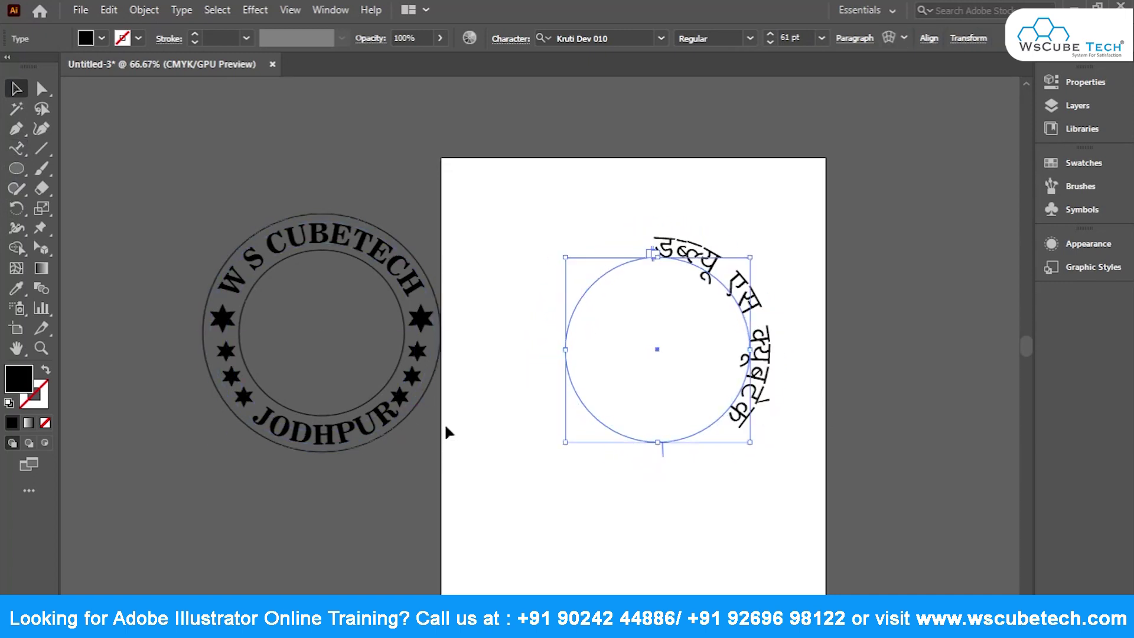
drag(661, 456, 773, 404)
click(664, 497)
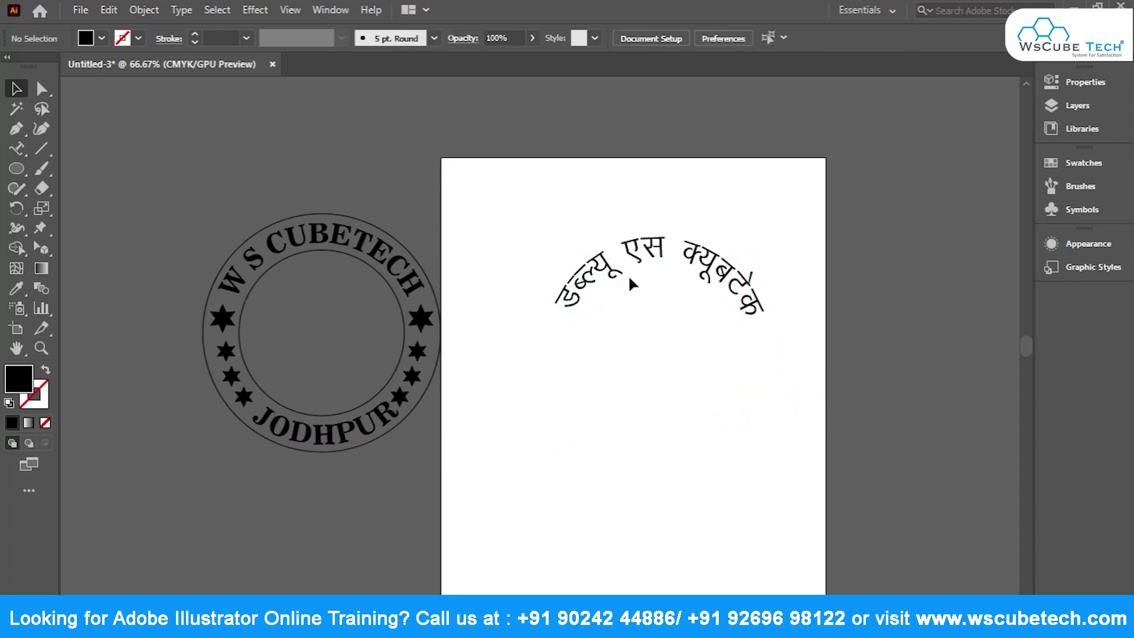
Move the circular Hindi text up and to the left on the artboard.
drag(606, 270, 561, 244)
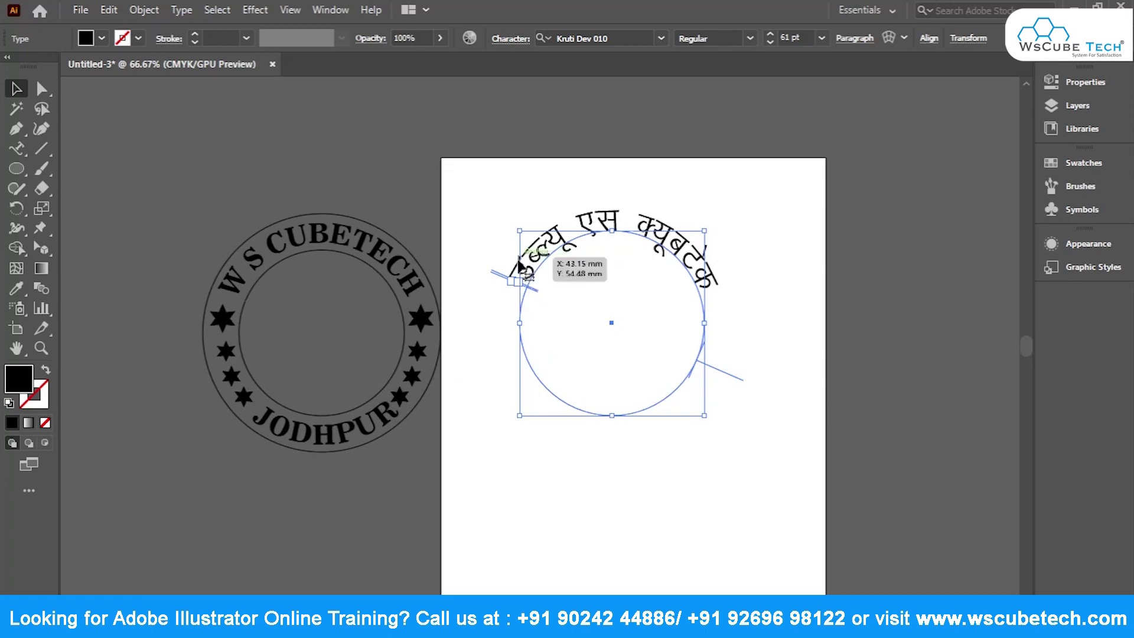
key(ctrl+space)
drag(535, 182, 626, 295)
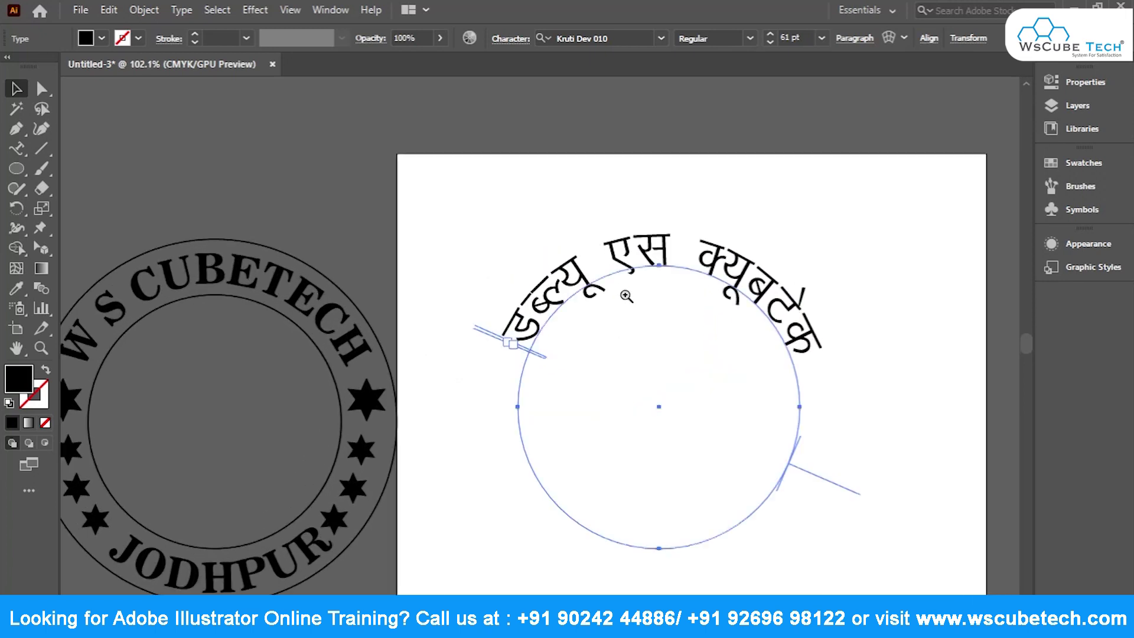
drag(670, 428, 512, 318)
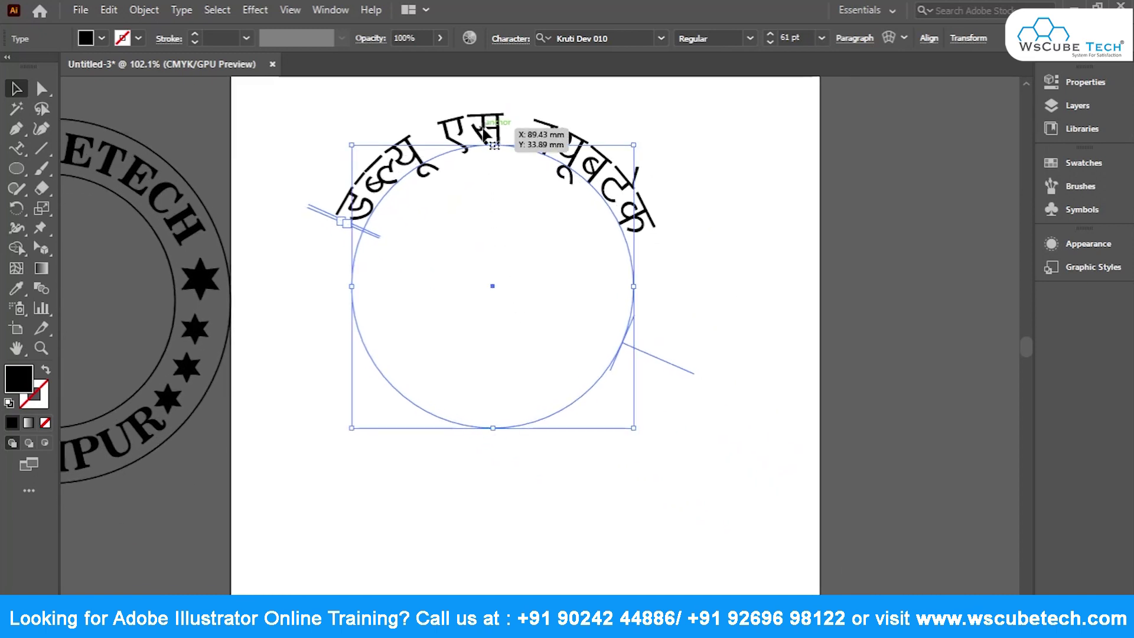
drag(485, 135, 467, 140)
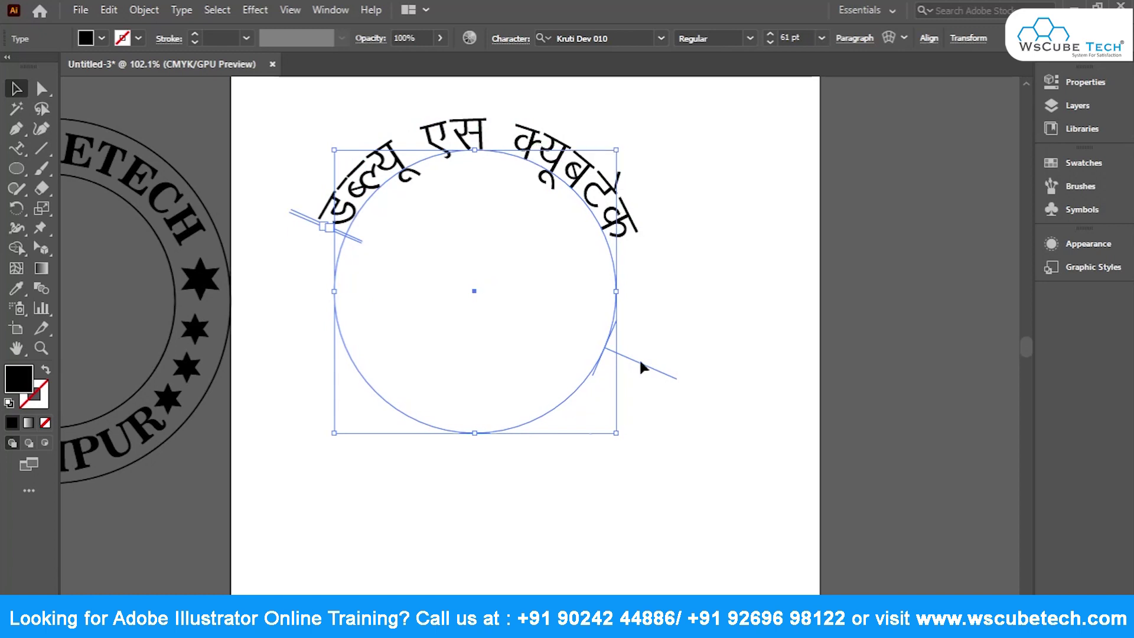
Add a straight line of text reading डब्ल्यू एस क्यूबटेक in Kruti Dev 010 below the circular Hindi text.
scroll(388, 490, down, 3)
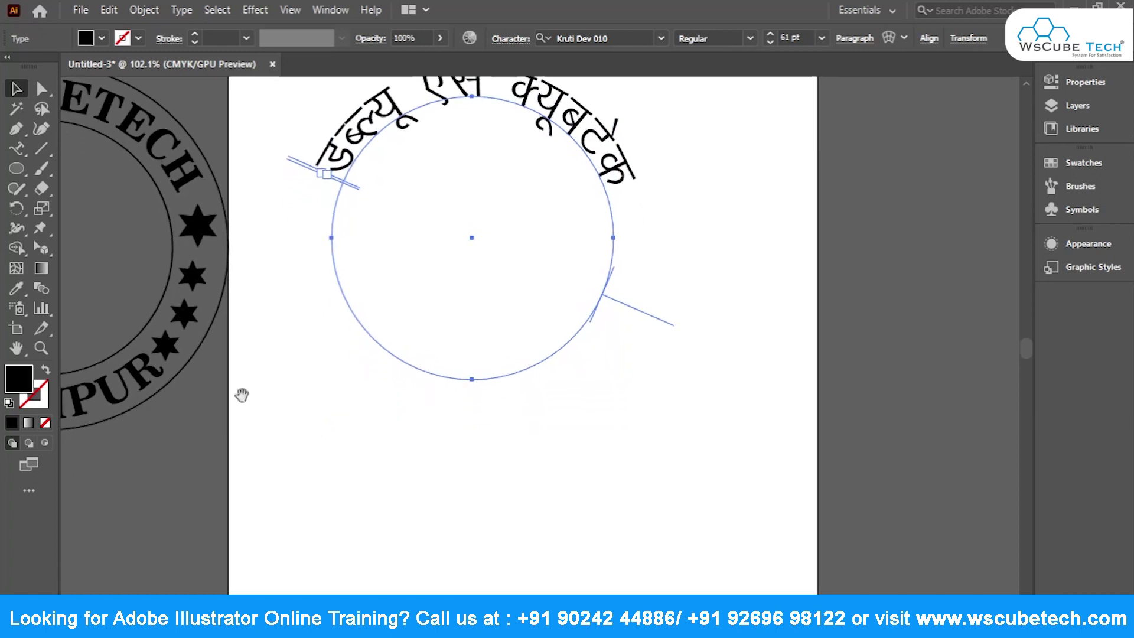
click(18, 149)
click(65, 147)
click(341, 490)
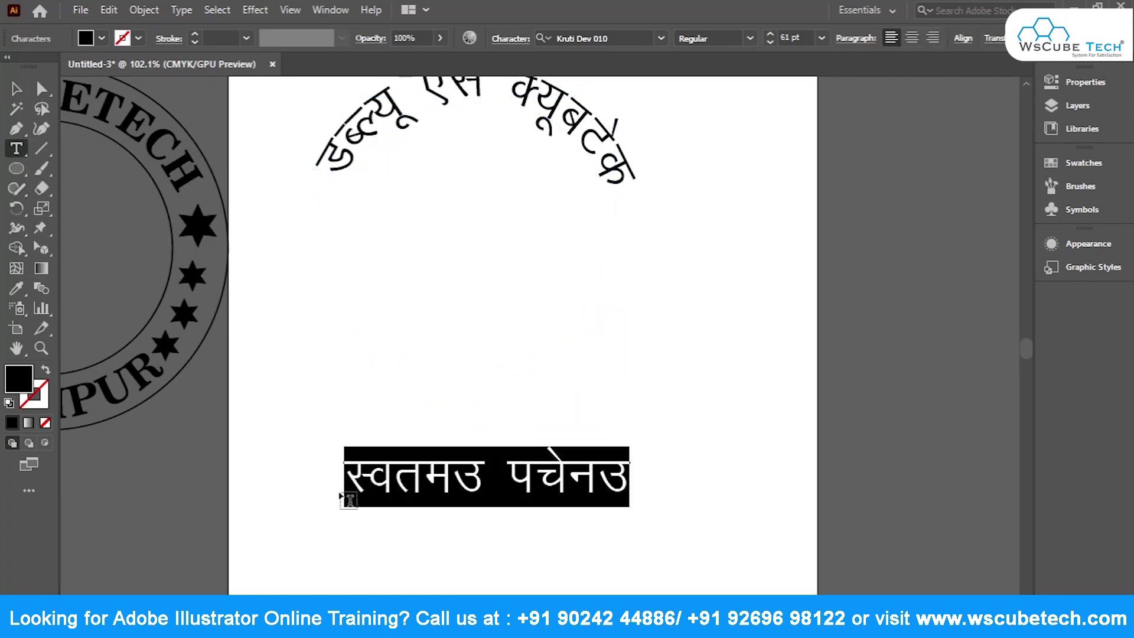
text(MCY;w )
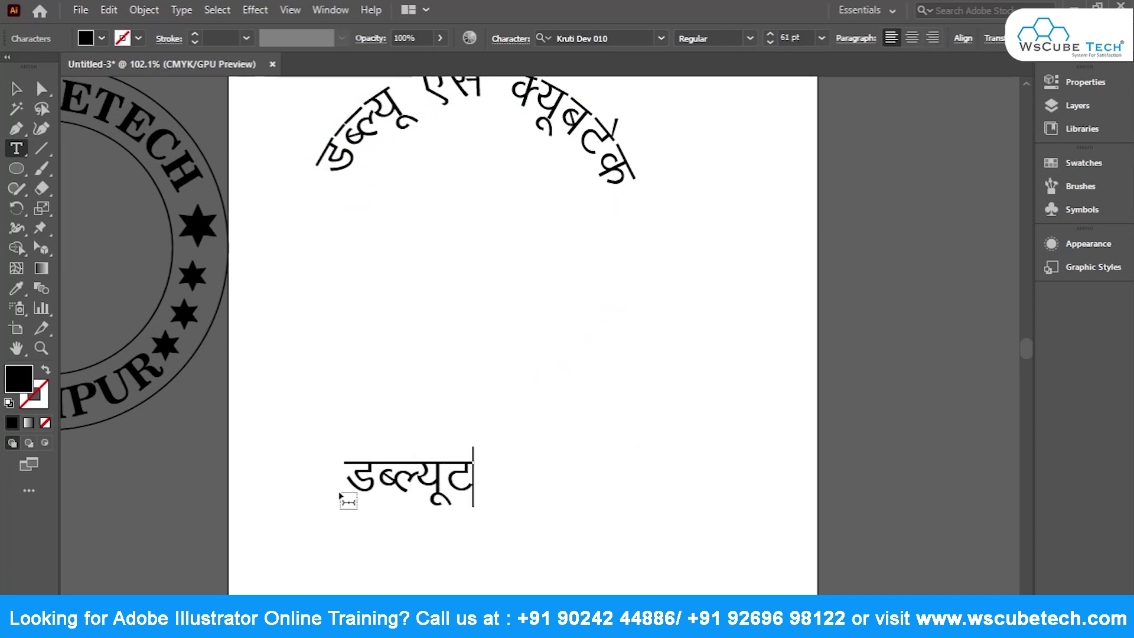
text(,)
key(BackSpace)
text(,l )
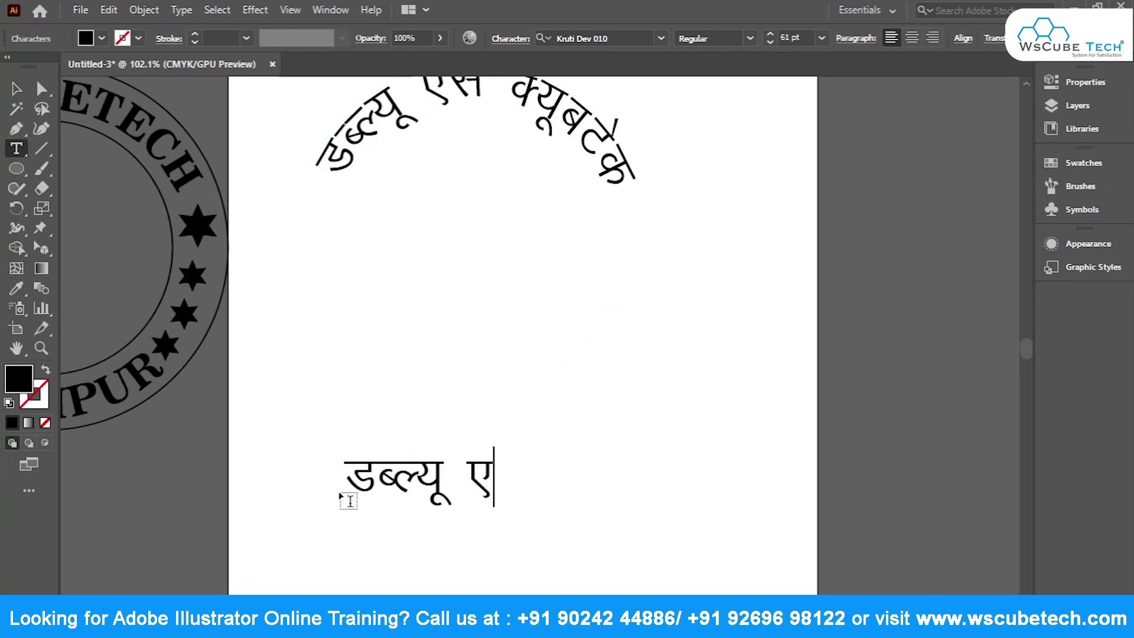
text(D;)
key(BackSpace)
text(;wc)
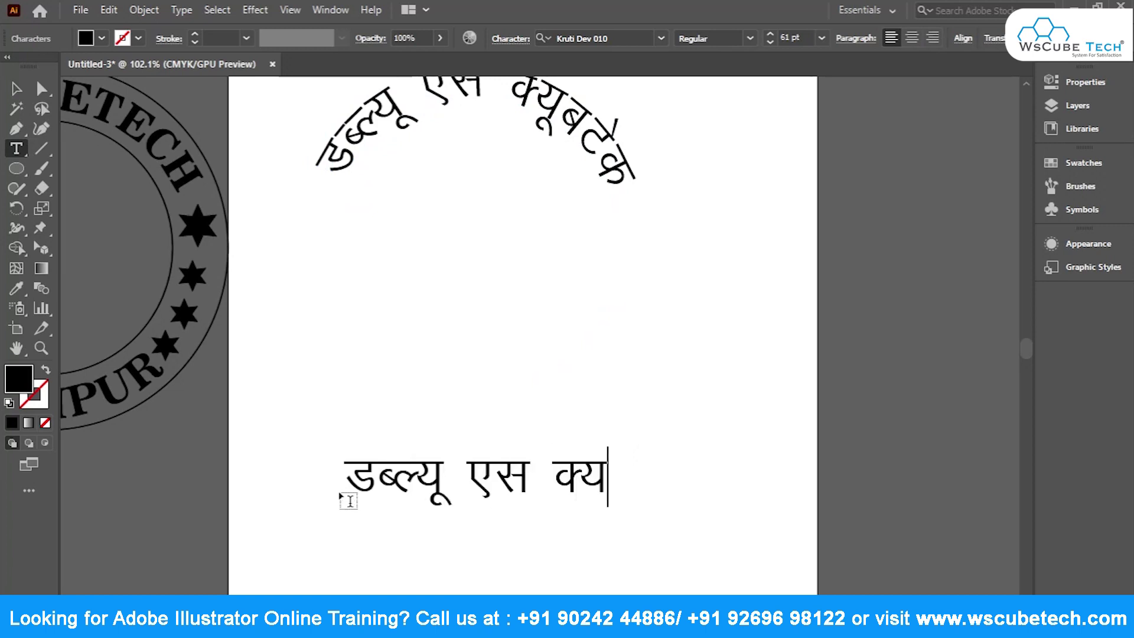
text(Vsd)
key(ctrl+a)
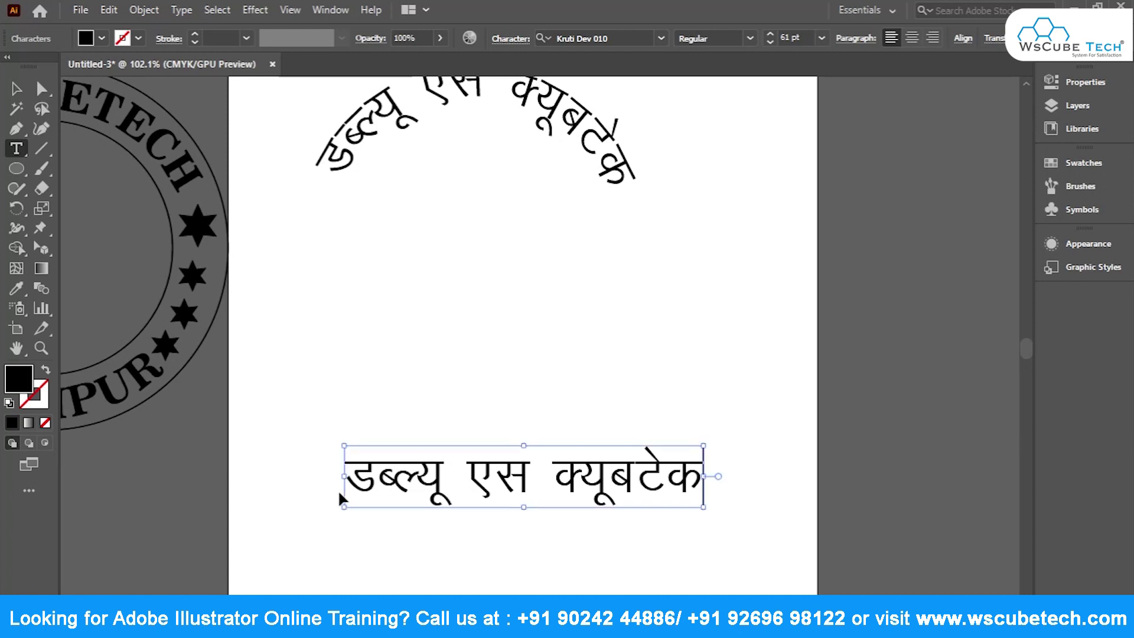
Move the straight Hindi text up beneath the arched text and tighten the kerning between ब and टे.
click(17, 88)
drag(496, 471, 460, 296)
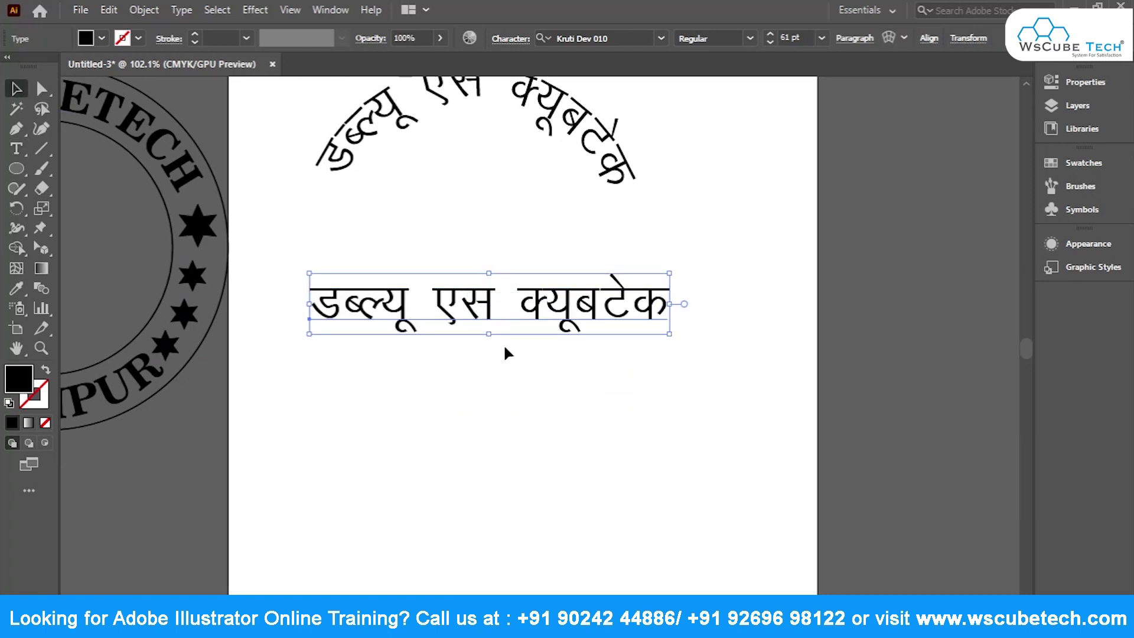
click(17, 149)
click(600, 304)
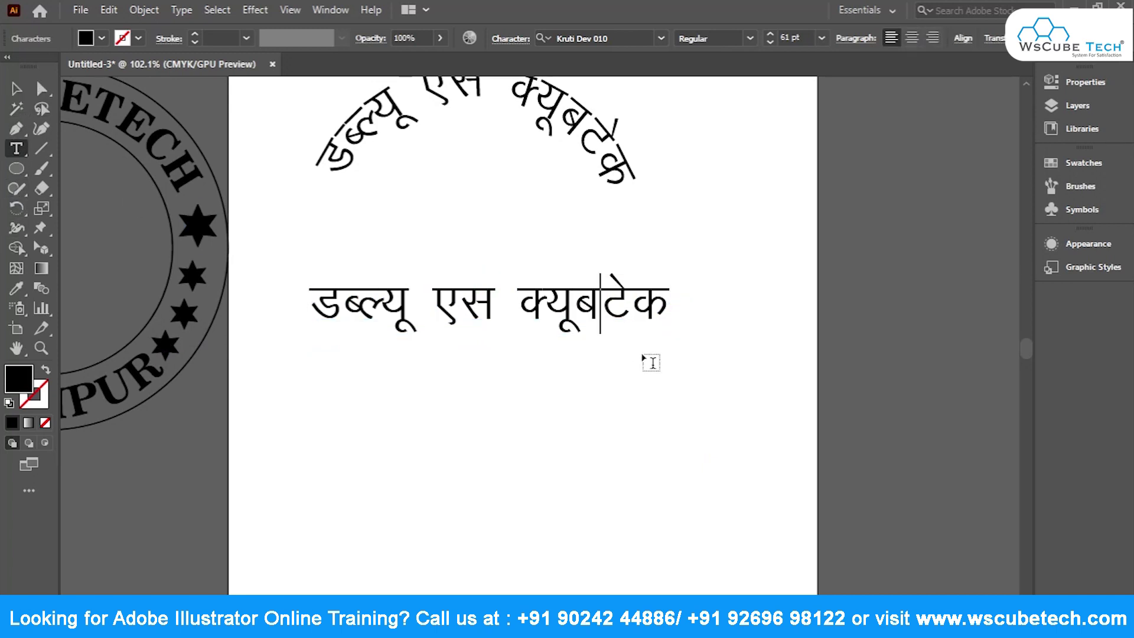
key(alt+Left)
key(alt+Left)
key(alt+Left)
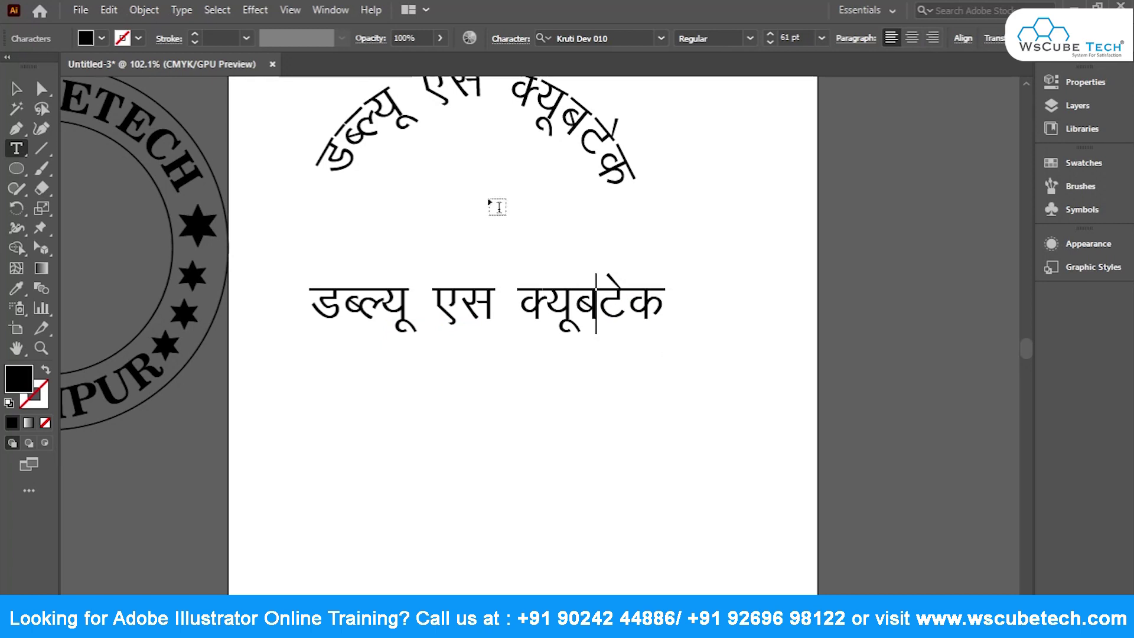
Tighten the kerning between the letters of डब्ल्यू in the circular text.
double_click(362, 124)
key(Left)
key(Right)
key(alt+Left)
key(alt+Left)
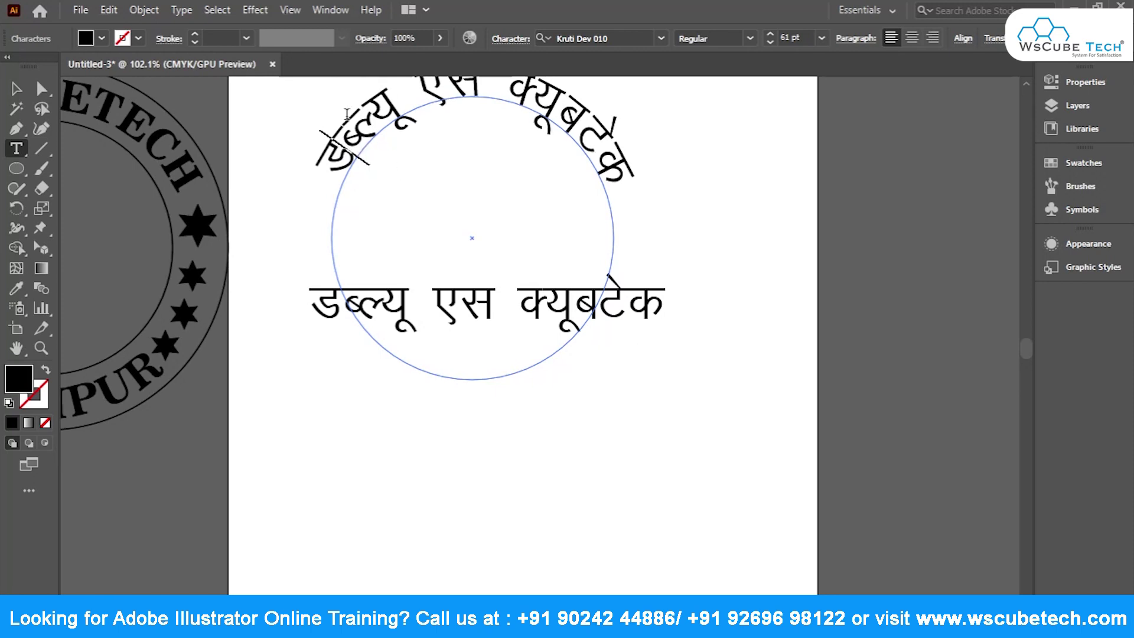
key(alt+Left)
key(Right)
key(alt+Left)
key(alt+Left)
Tighten the kerning between ए and स in the circular text.
ctrl+click(428, 141)
drag(445, 169, 438, 335)
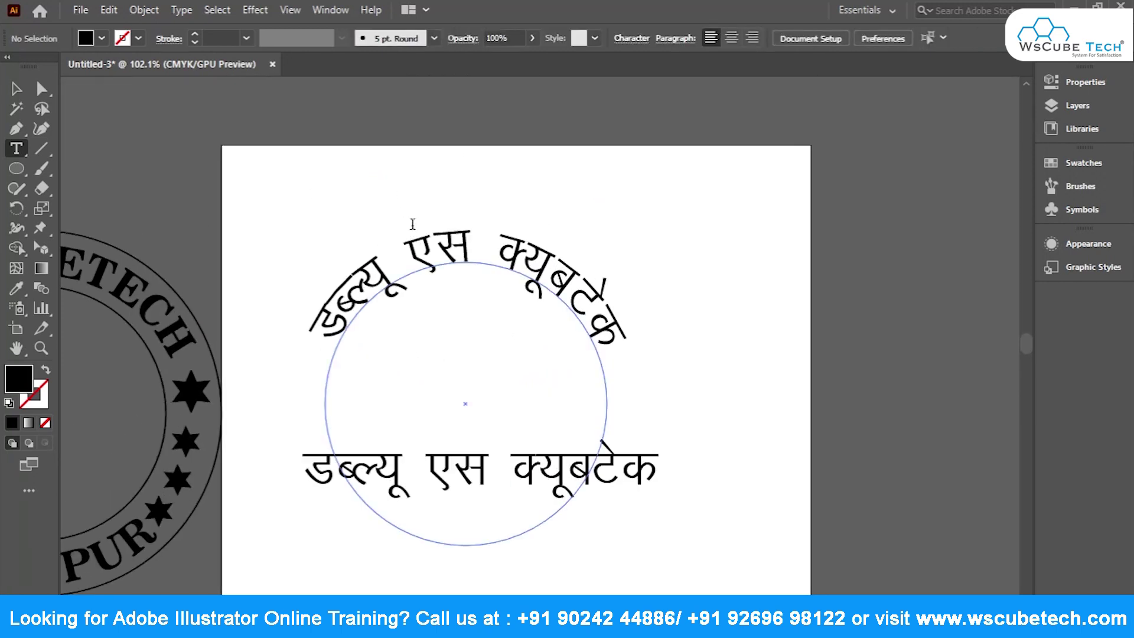
click(429, 225)
click(442, 249)
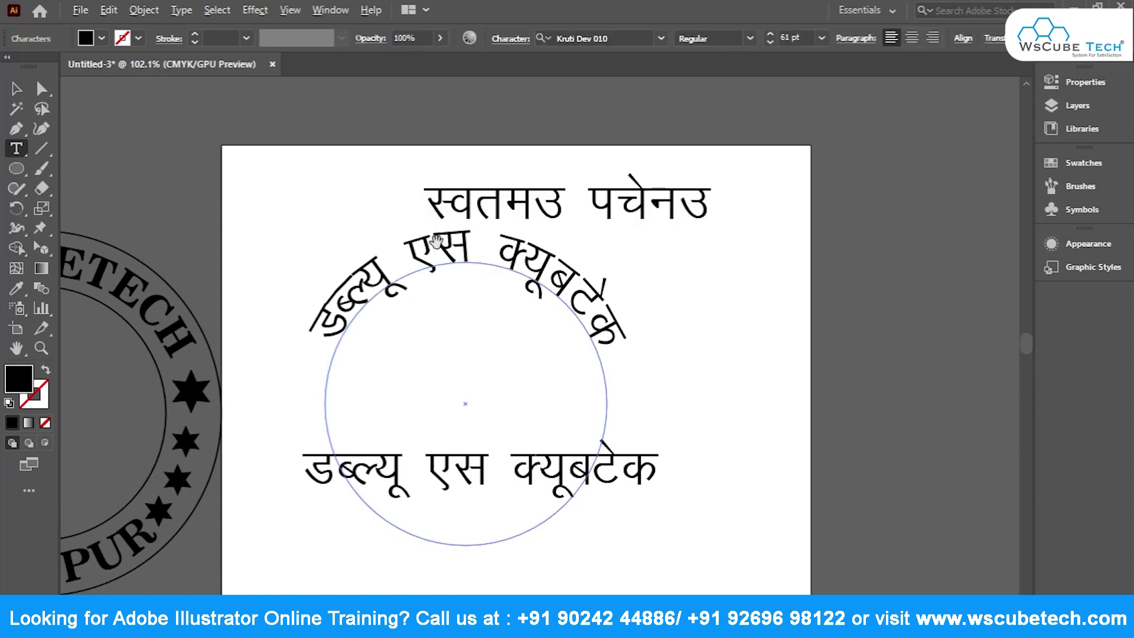
key(alt+Left)
key(alt+Left)
key(alt+Left)
key(alt+Left)
Tighten the kerning between the letters of क्यूबटेक in the circular text and finish editing it.
click(528, 273)
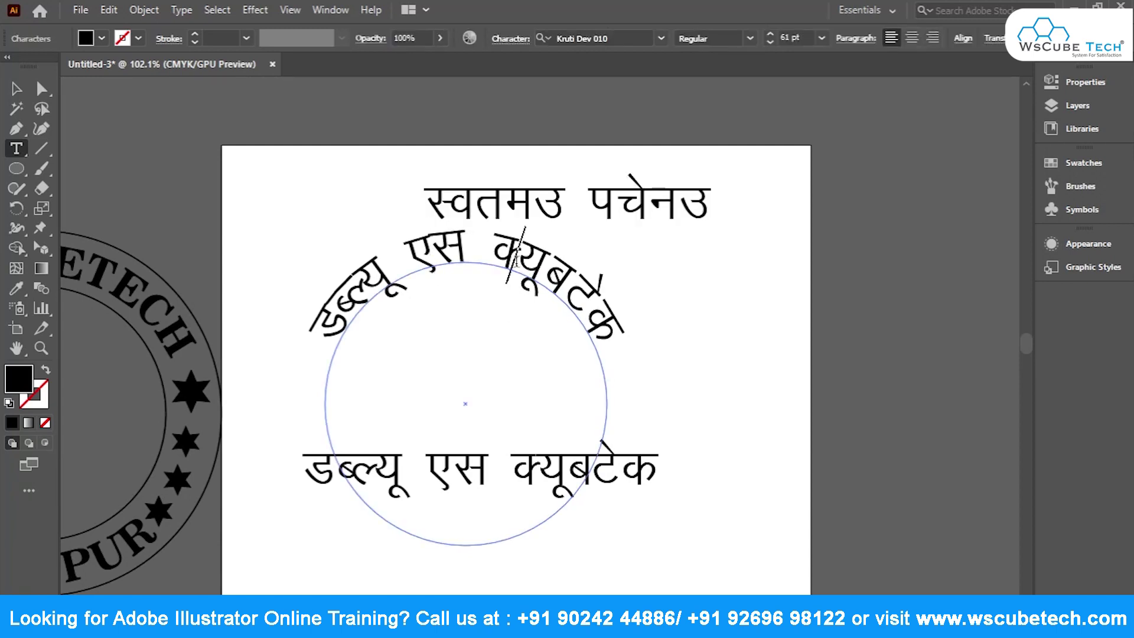
key(alt+Left)
click(550, 273)
key(alt+Left)
key(alt+Left)
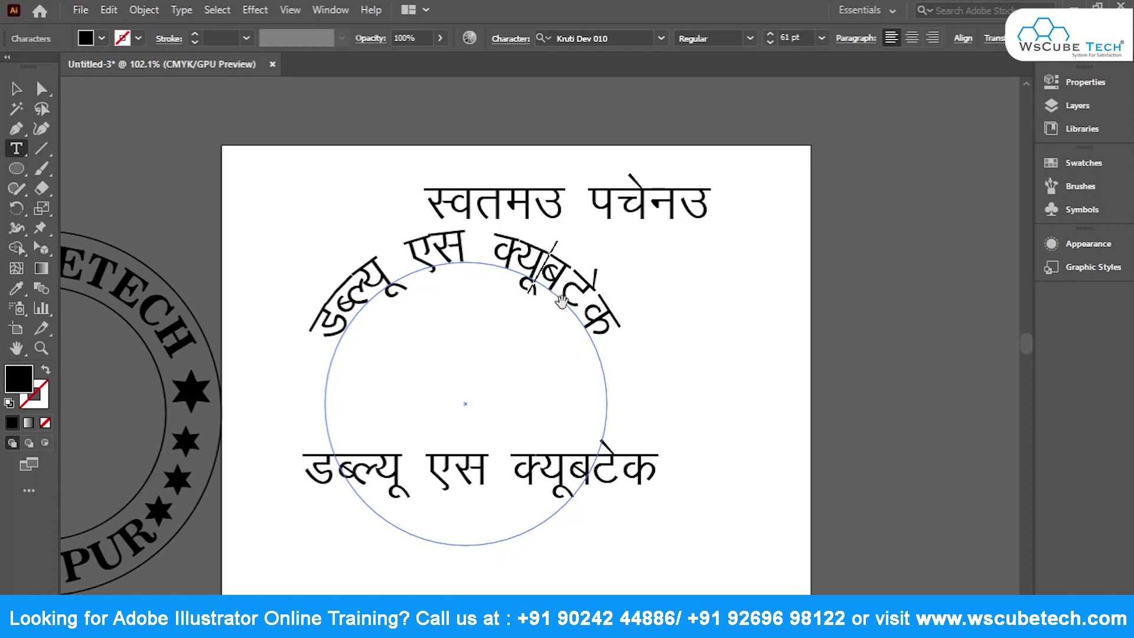
click(565, 290)
key(alt+Left)
key(alt+Left)
key(alt+Left)
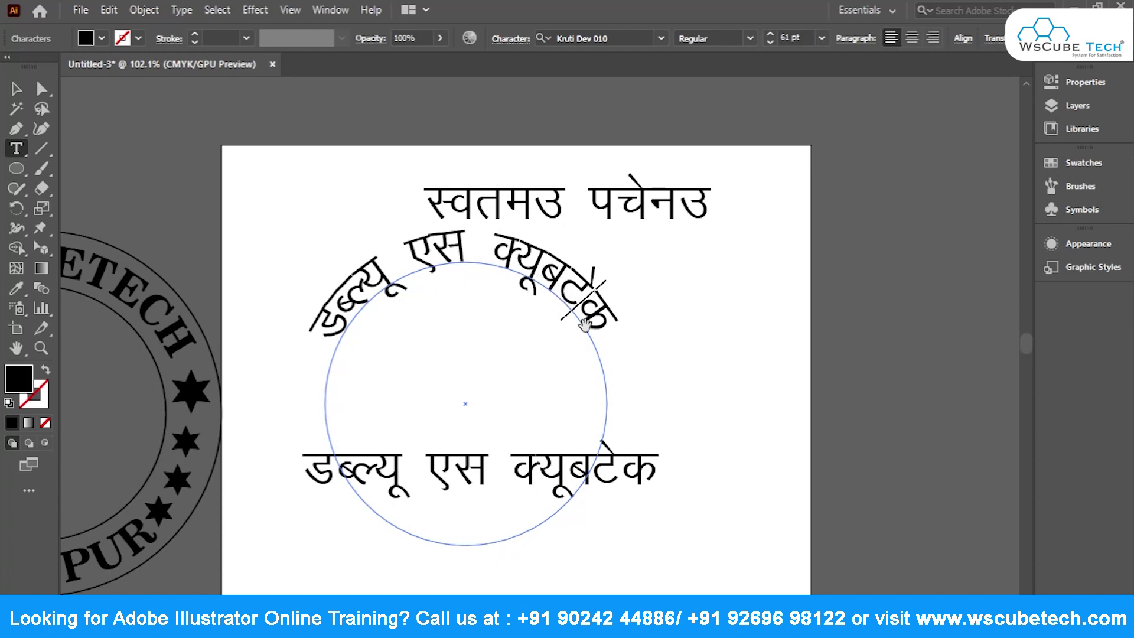
key(Escape)
Move the straight Hindi text farther below the circular text, select it, and show the brush library.
mouse_move(426, 437)
mouse_down()
mouse_move(397, 326)
mouse_move(374, 362)
mouse_move(439, 527)
mouse_move(400, 496)
mouse_up()
click(449, 572)
click(460, 507)
key(F5)
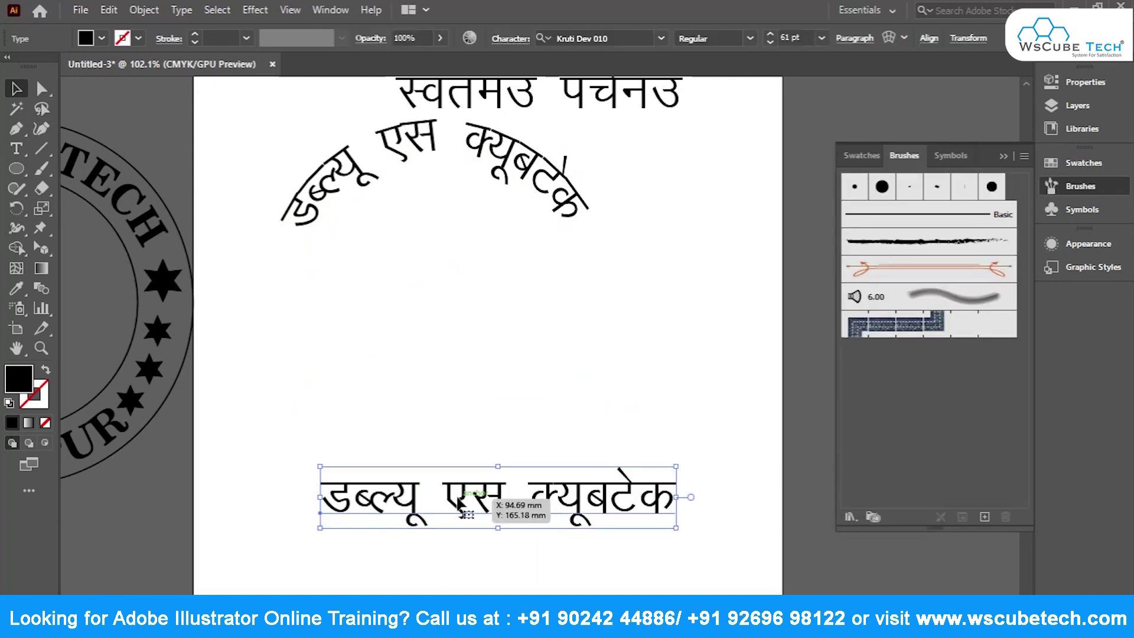
Try to create a new brush directly from the live straight Hindi text.
mouse_move(483, 501)
mouse_down()
mouse_move(899, 373)
mouse_move(903, 353)
mouse_up()
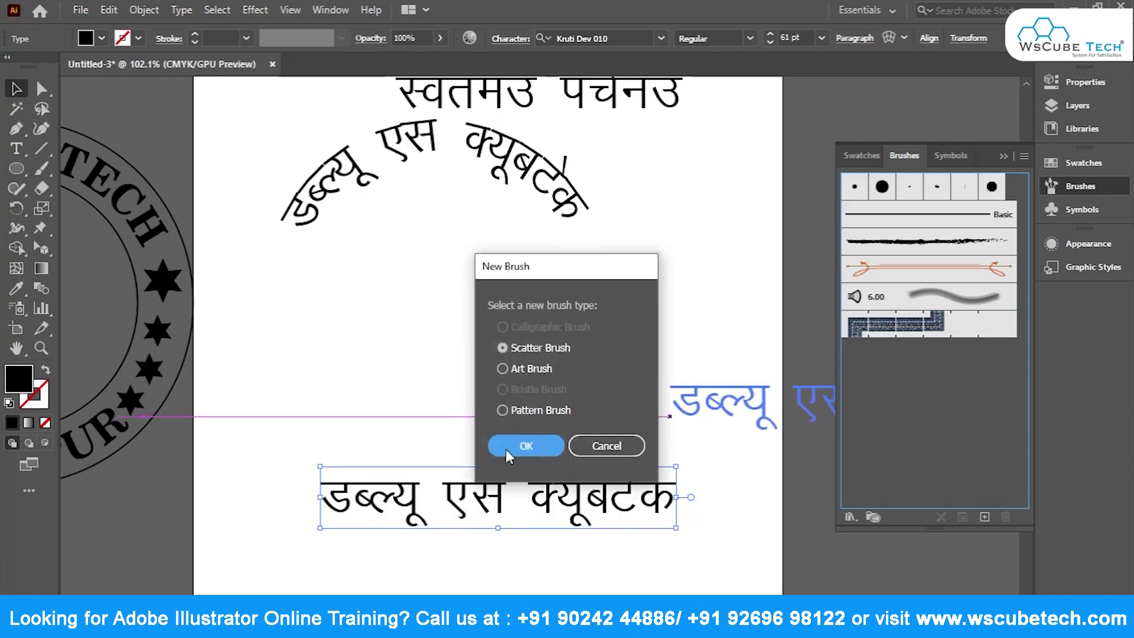
click(525, 449)
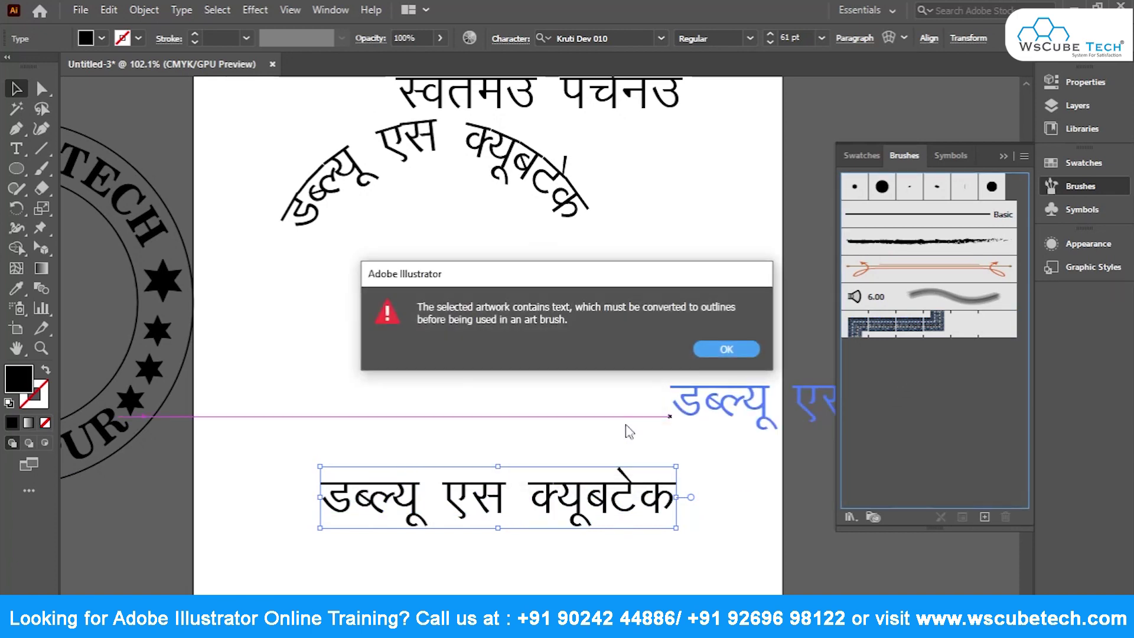
click(712, 349)
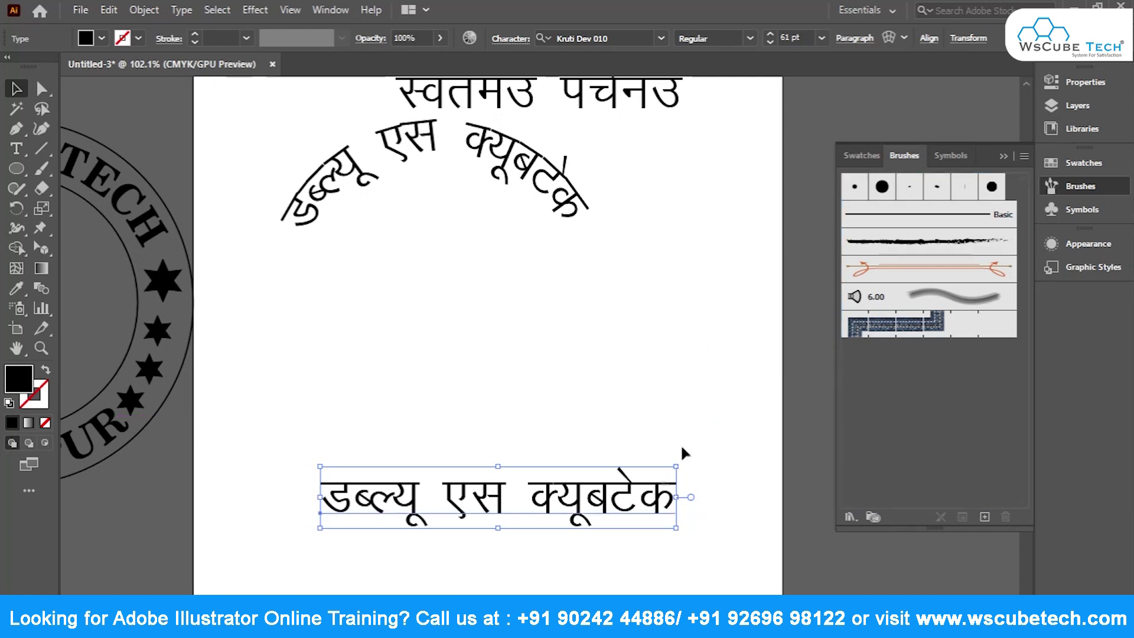
Move the straight Hindi text up a little and examine its font style, language and anti-aliasing options.
drag(596, 505, 597, 416)
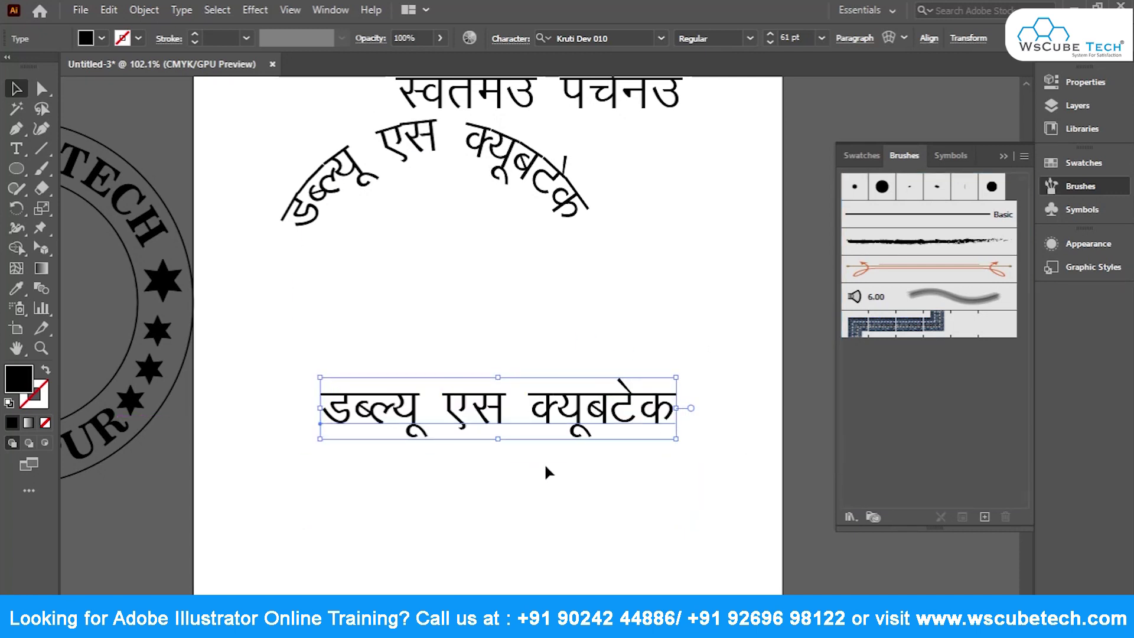
click(753, 38)
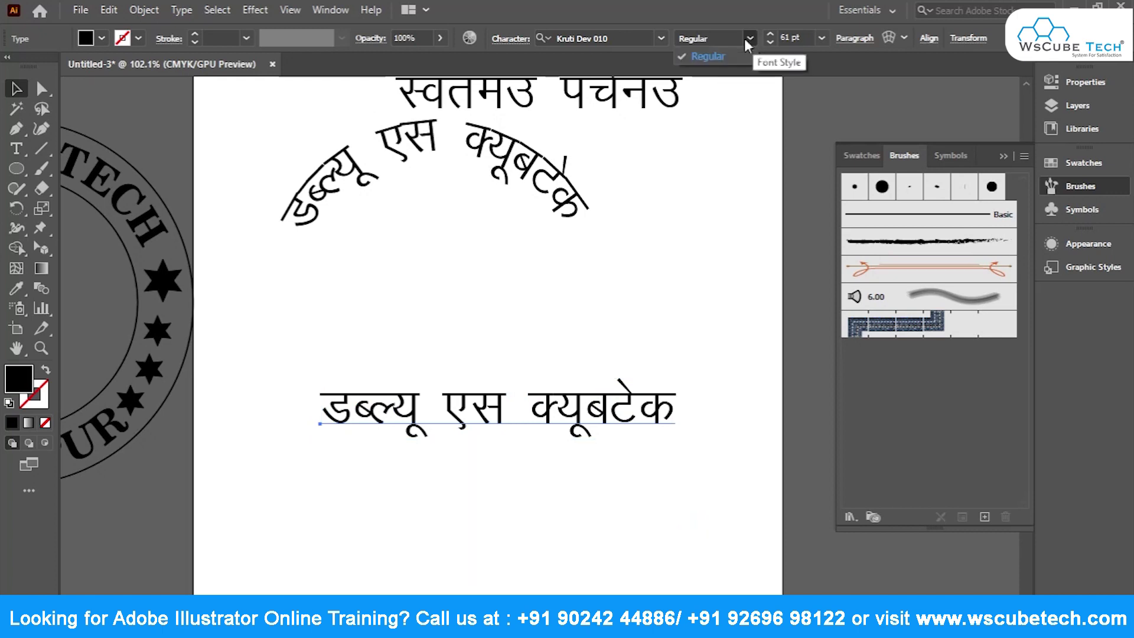
click(751, 40)
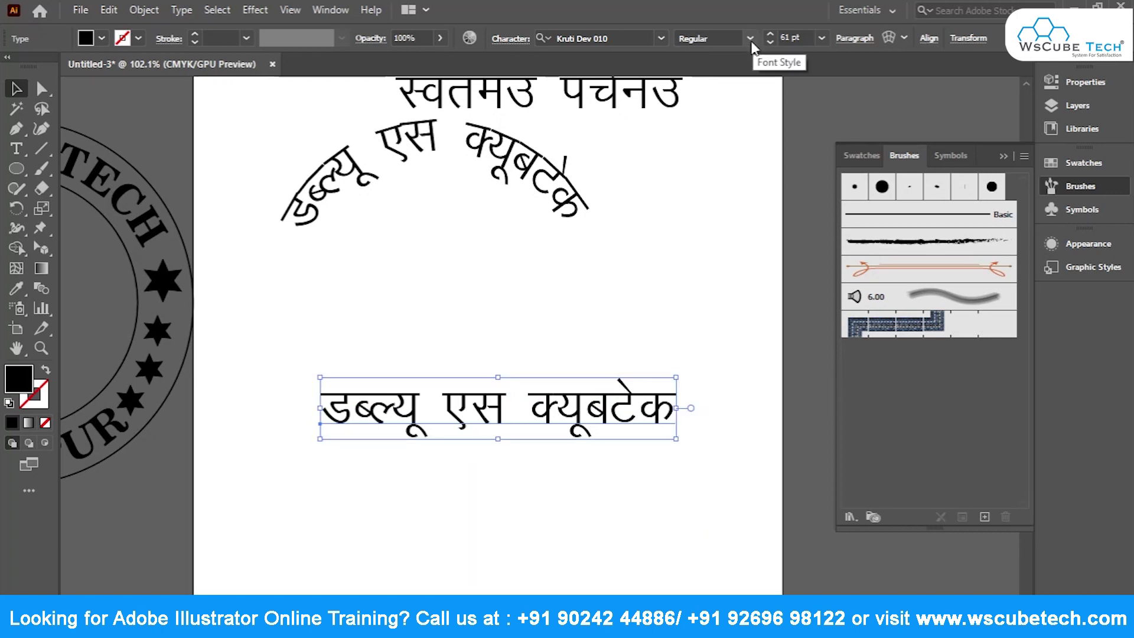
click(508, 37)
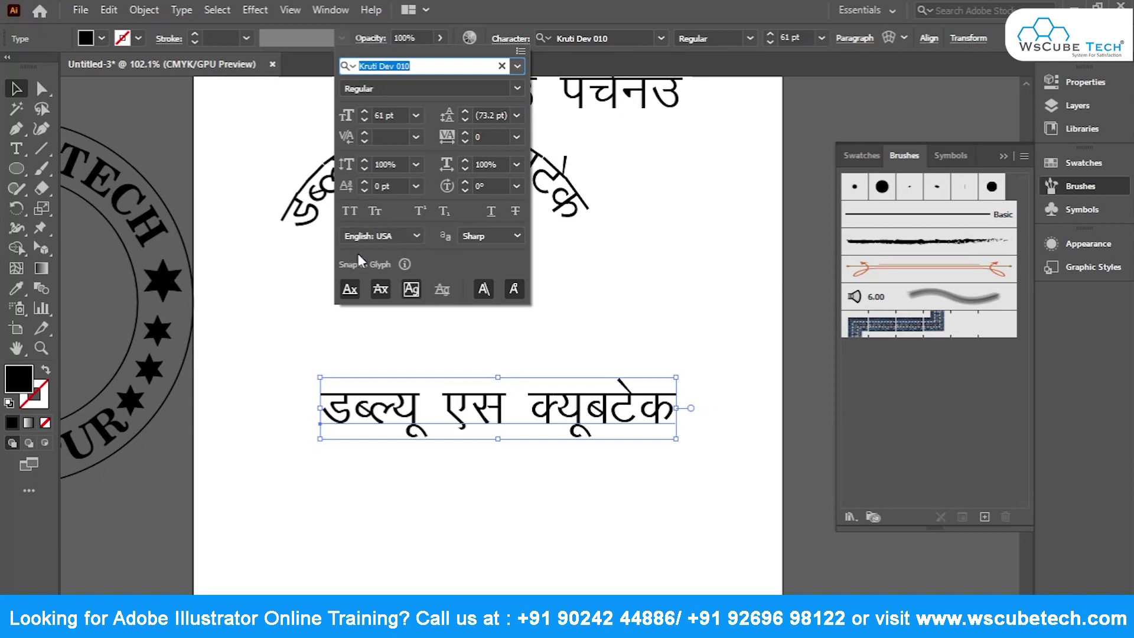
click(412, 238)
click(413, 238)
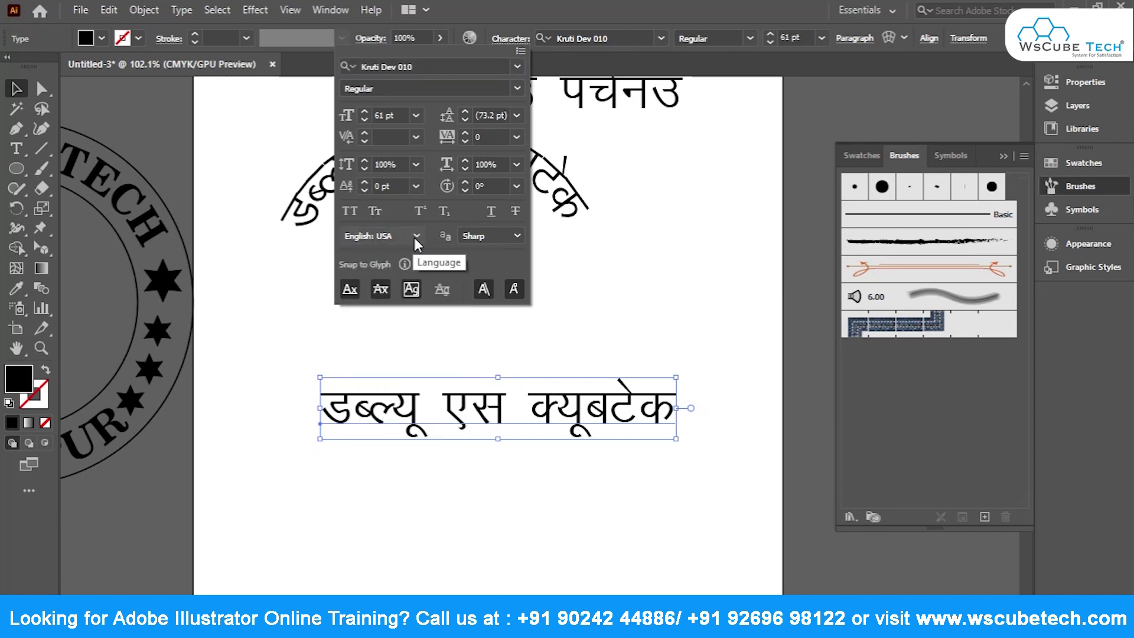
click(516, 235)
click(516, 237)
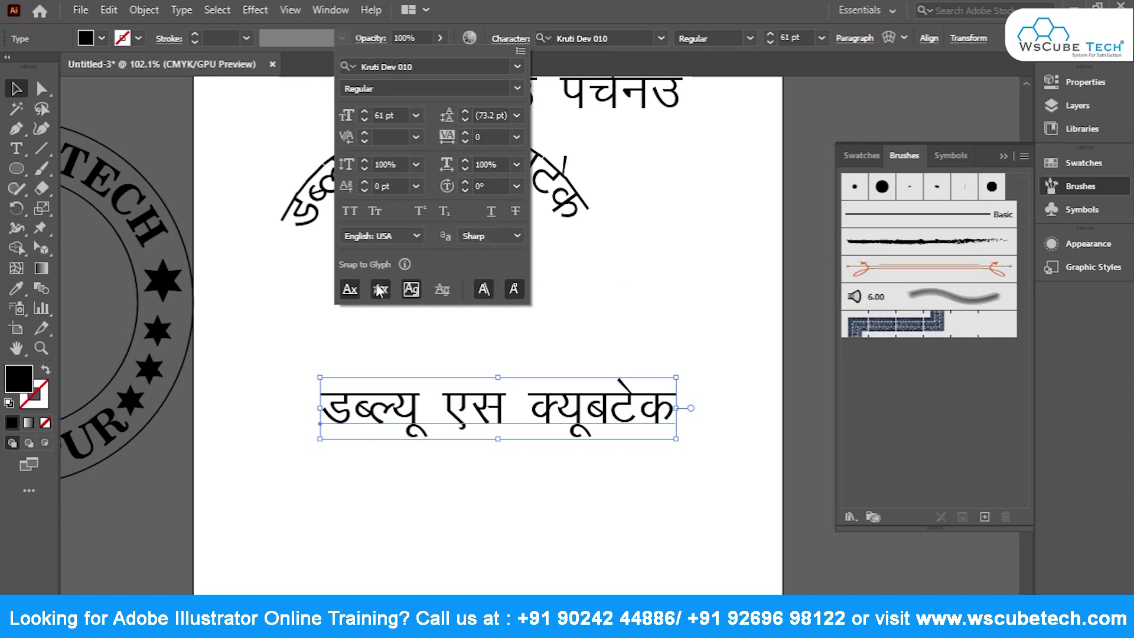
click(324, 361)
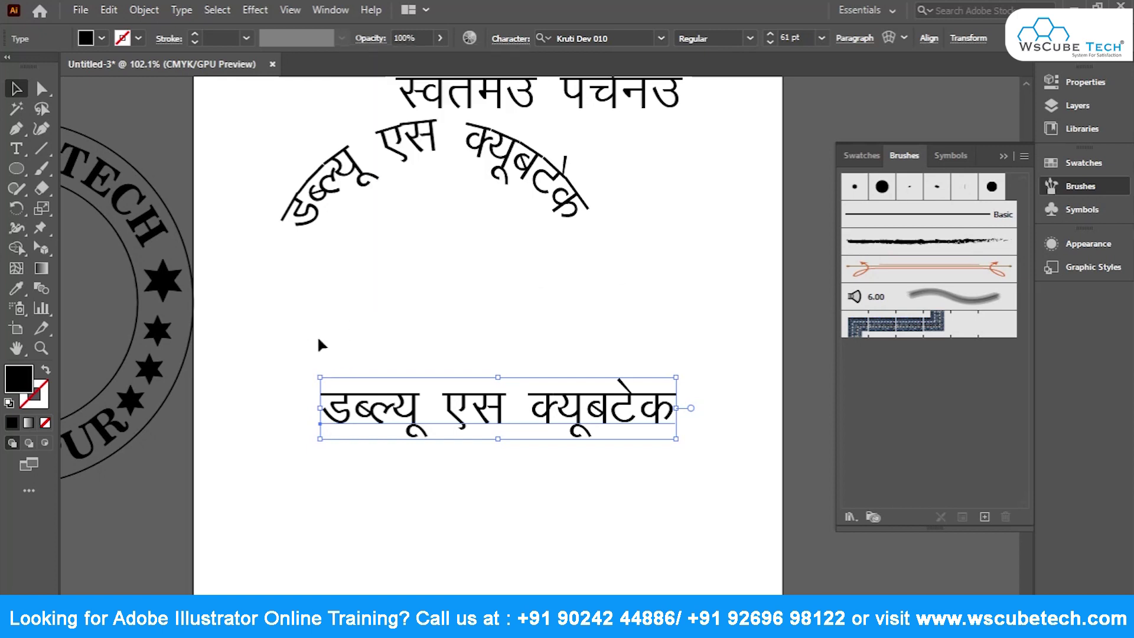
Convert the straight Hindi text to outlines and move the outlined group slightly down.
right_click(409, 396)
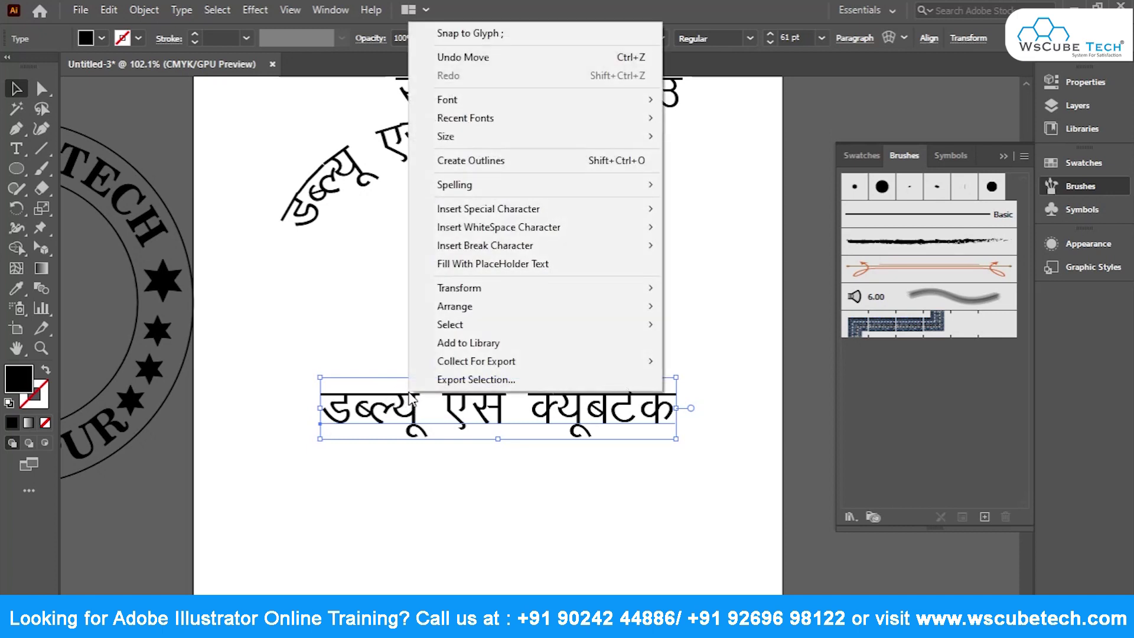
click(483, 169)
drag(562, 413, 571, 495)
Expand the outlined Hindi text and reselect the whole group.
click(144, 10)
click(204, 208)
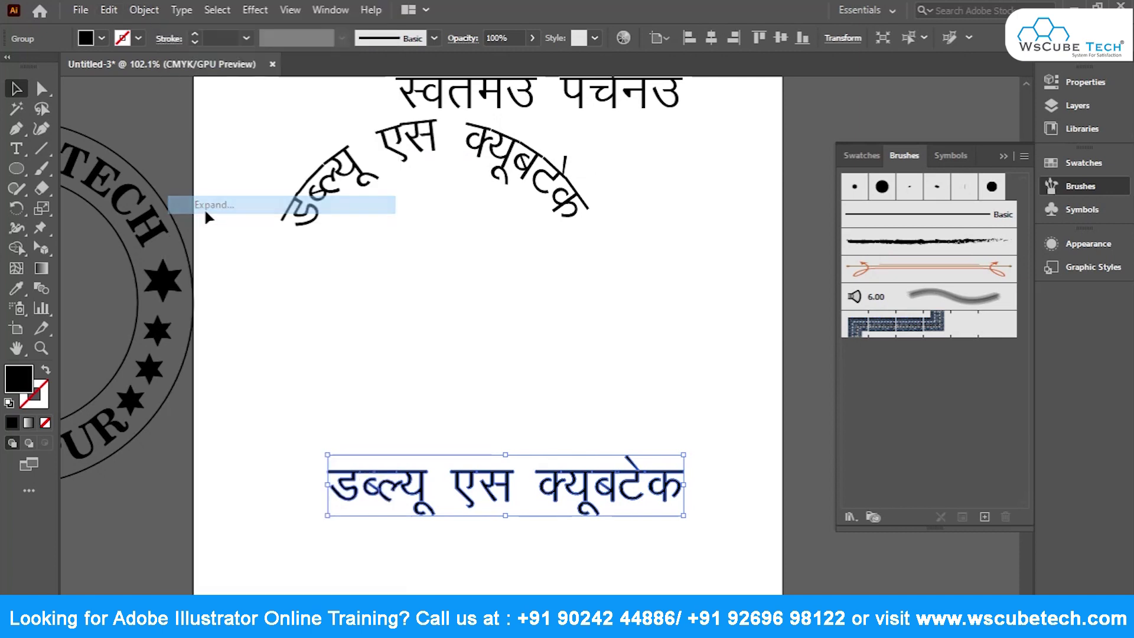
click(492, 540)
click(492, 499)
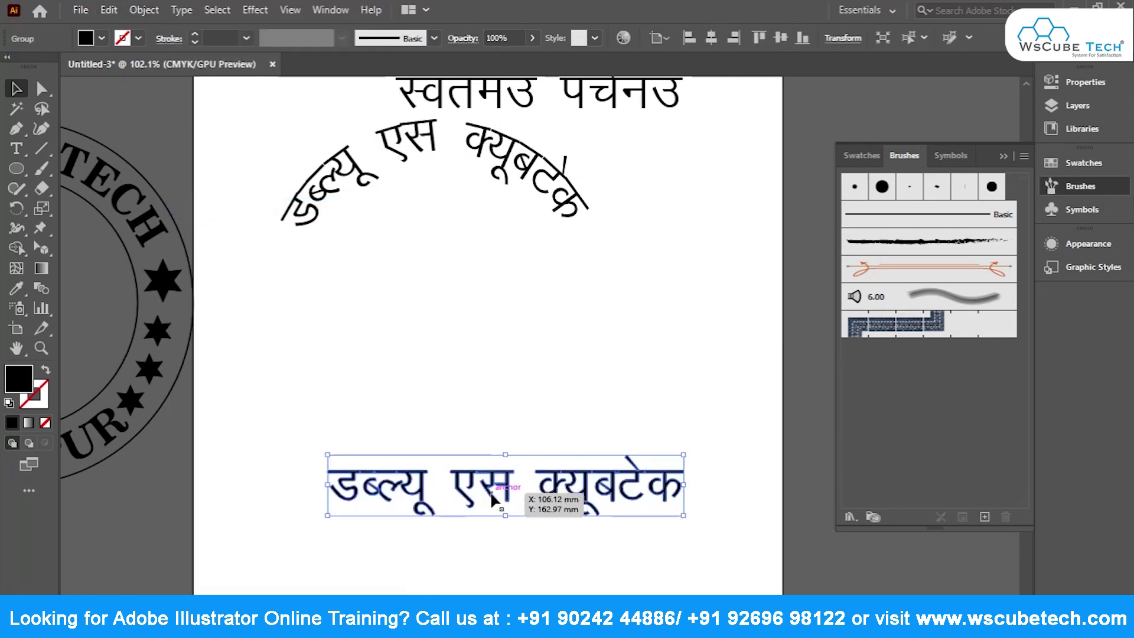
click(481, 553)
click(422, 490)
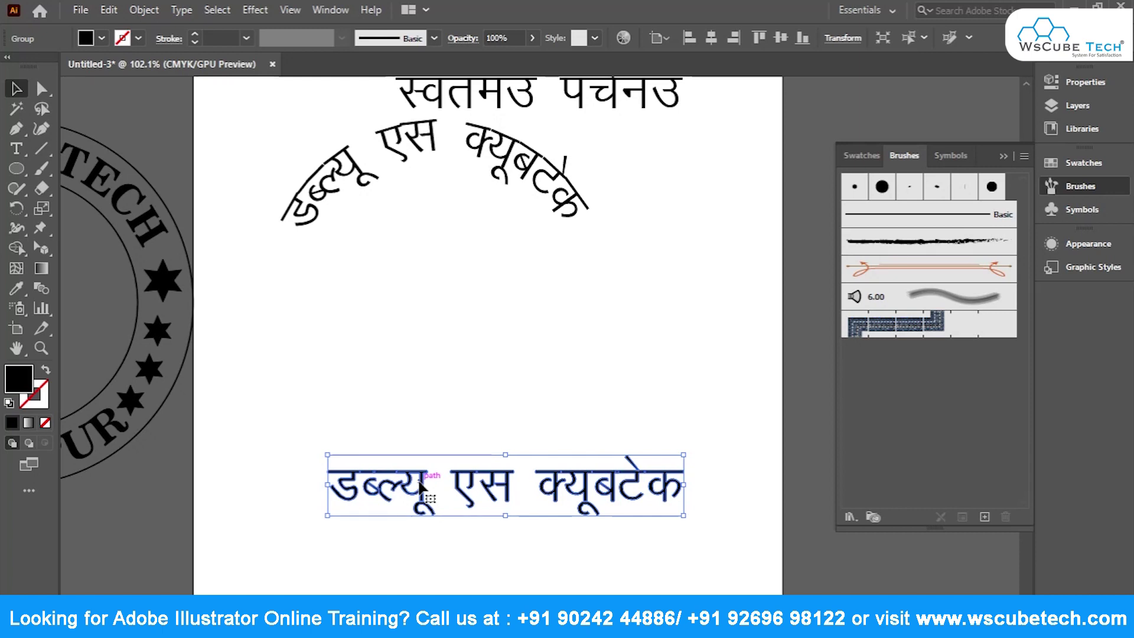
Create an art brush from the outlined डब्ल्यू एस क्यूबटेक with Stretch to Fit Stroke Length, then delete the source outlines.
mouse_move(421, 486)
mouse_down()
mouse_move(519, 473)
mouse_move(906, 352)
mouse_up()
click(523, 367)
click(533, 448)
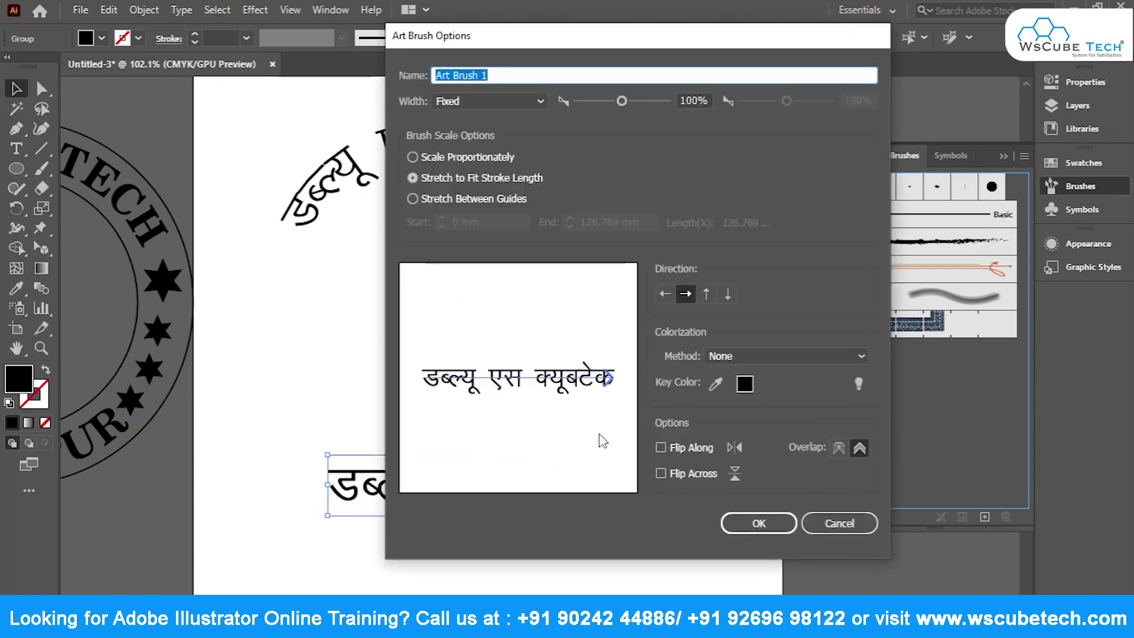
click(764, 523)
click(499, 378)
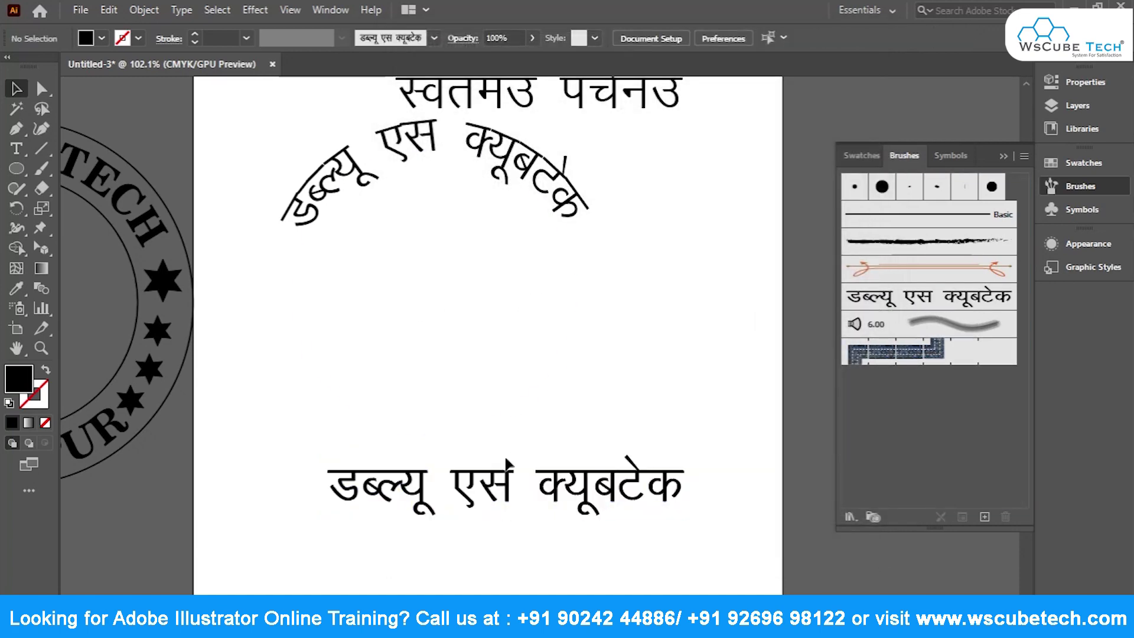
drag(499, 489, 598, 540)
key(Delete)
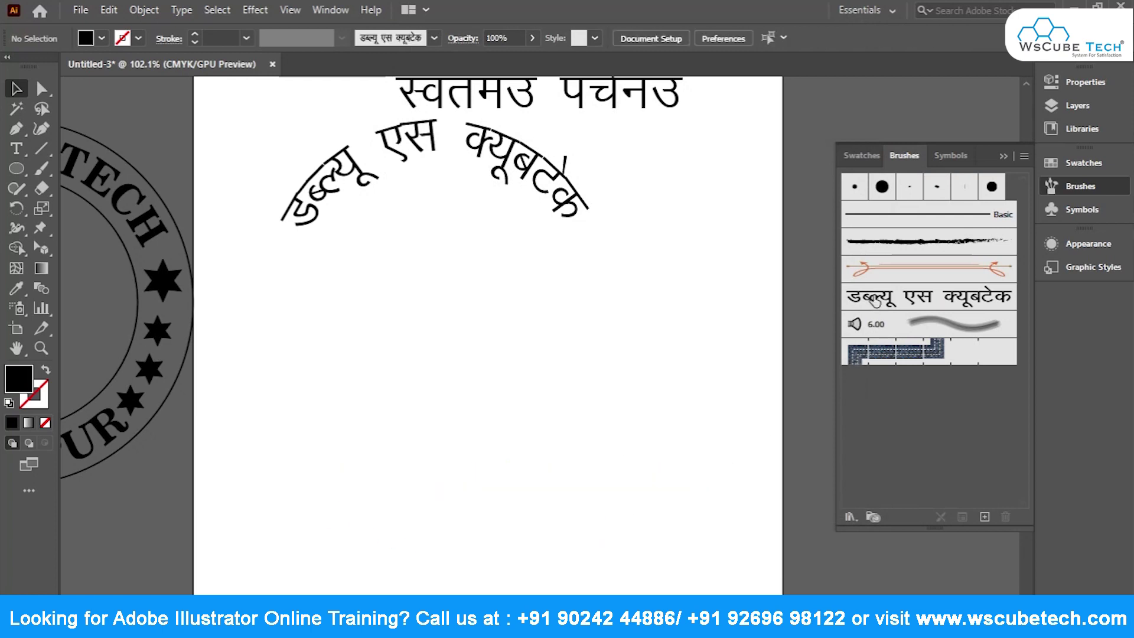
Draw a circle with a 1 pt black stroke and no fill below the arched text, and apply the डब्ल्यू एस क्यूबटेक art brush to it.
click(16, 169)
drag(412, 353, 591, 586)
click(16, 88)
click(45, 369)
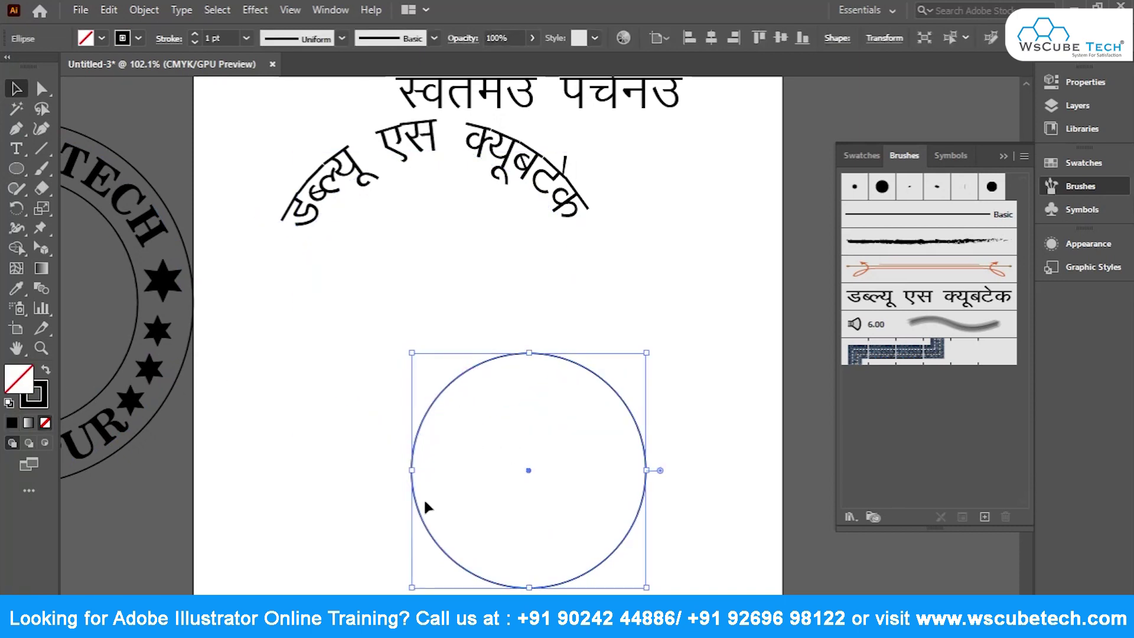
drag(425, 502, 379, 461)
click(851, 305)
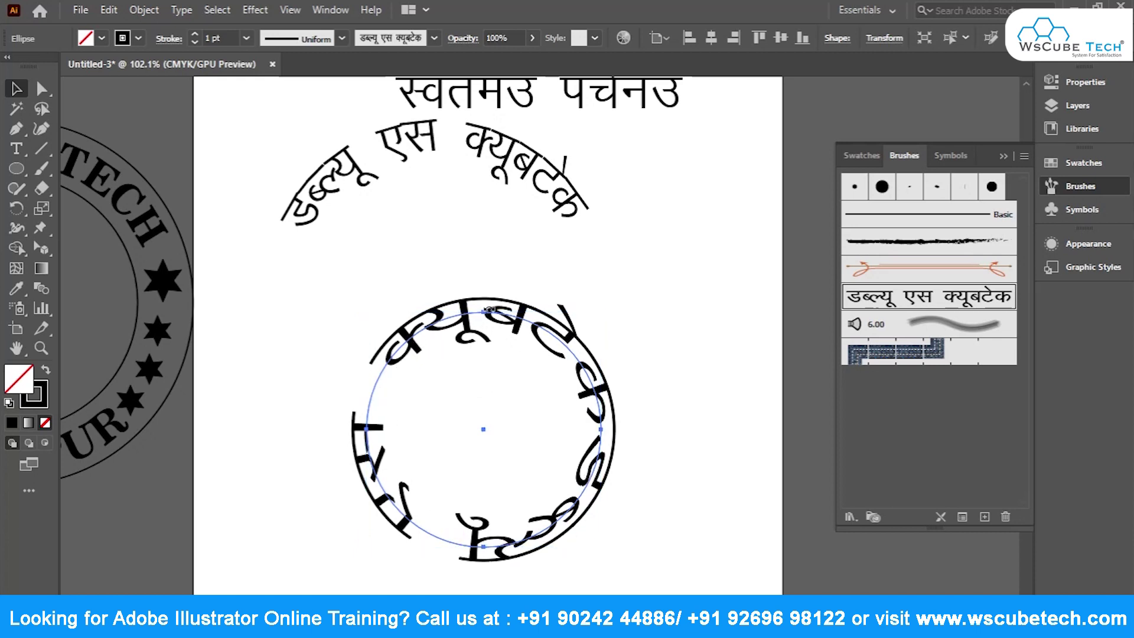
Examine how the डब्ल्यू एस क्यूबटेक art brush wraps around the full circle.
key(ctrl+plus)
key(ctrl+plus)
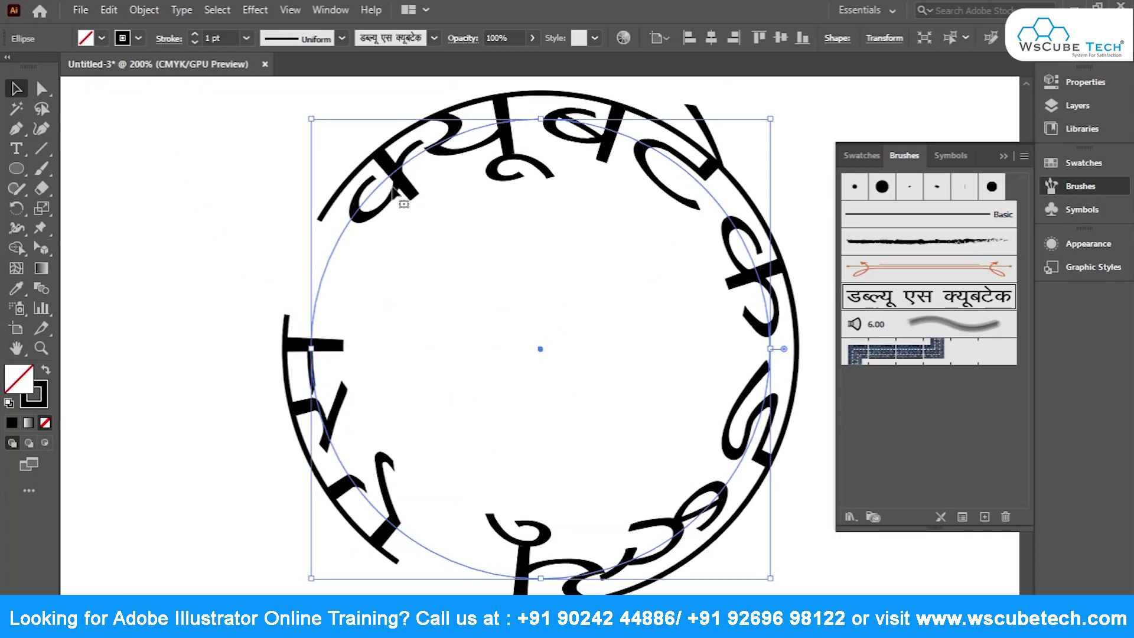
key(ctrl+minus)
key(ctrl+minus)
key(ctrl+minus)
key(ctrl+minus)
click(522, 396)
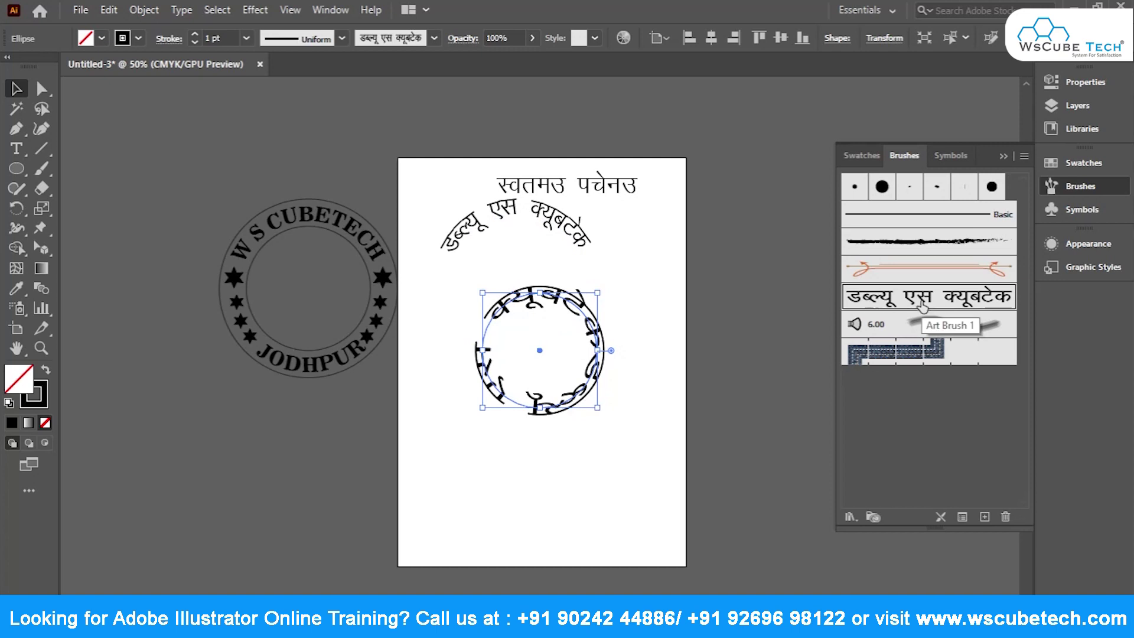
Move the W S CUBETECH badge onto the lower-left part of the artboard and scale it down.
mouse_move(382, 282)
mouse_down()
mouse_move(447, 415)
mouse_move(522, 484)
mouse_up()
drag(537, 401, 501, 420)
drag(467, 473, 502, 447)
click(423, 391)
click(486, 365)
drag(483, 350, 536, 353)
Delete the circle that carries the Hindi art brush.
key(Delete)
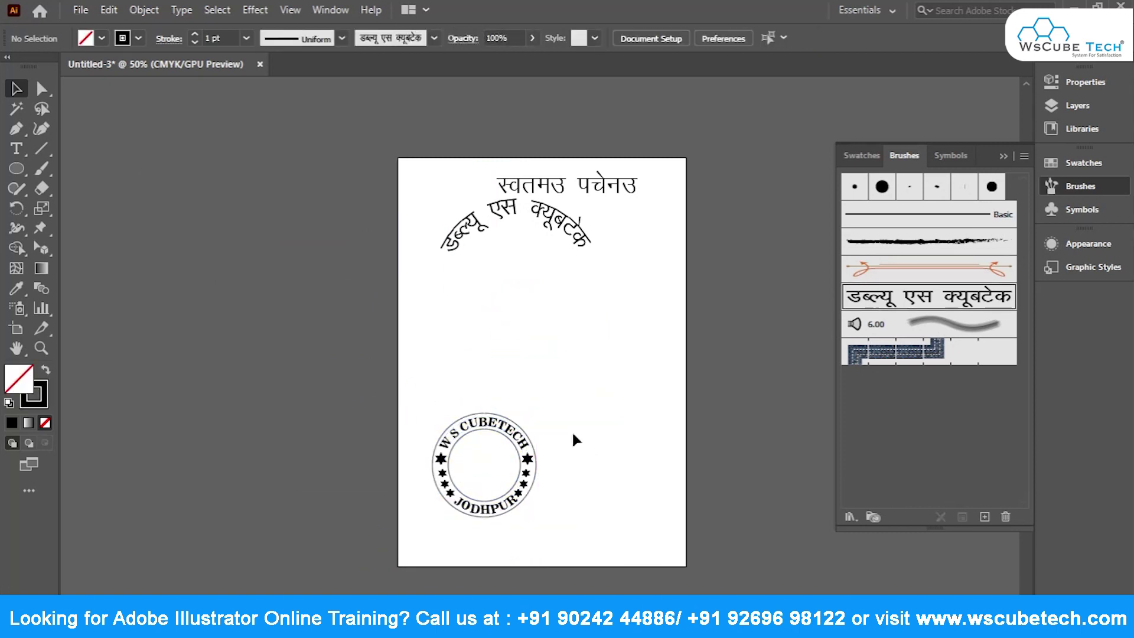
key(ctrl+z)
key(ctrl+z)
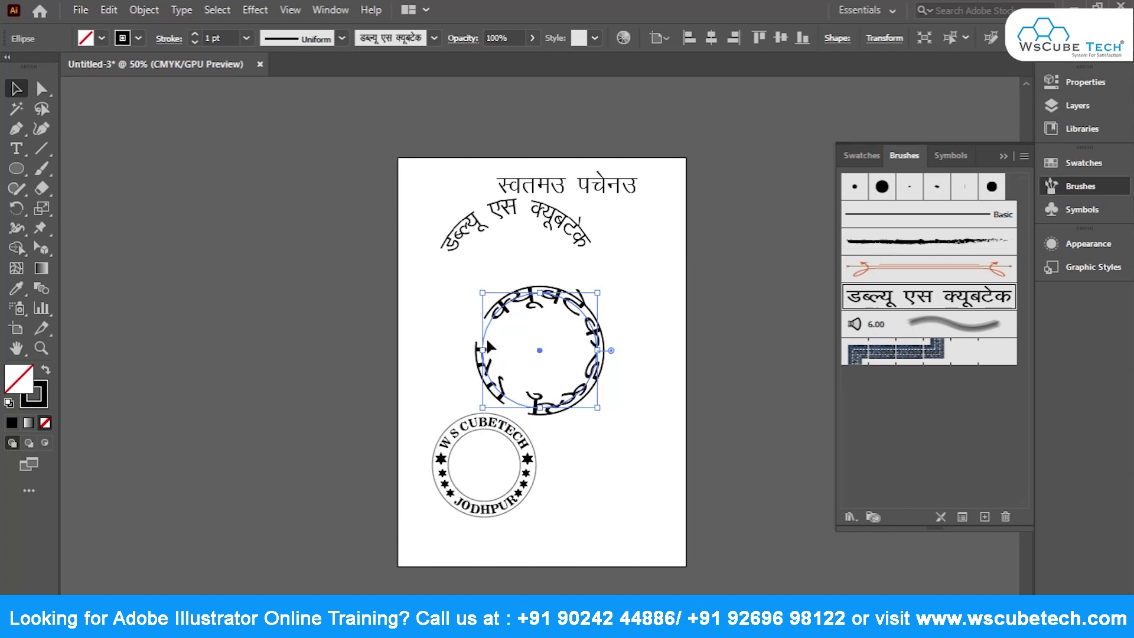
key(Delete)
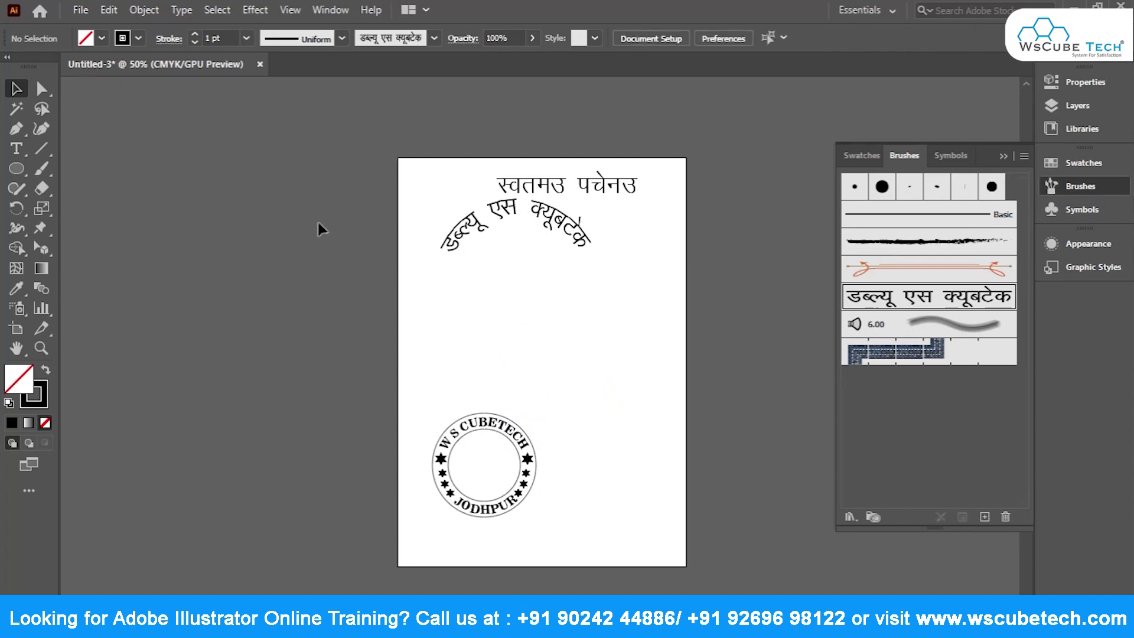
Duplicate the badge's outer circle and place the copy beside it, to the right of the badge.
click(17, 168)
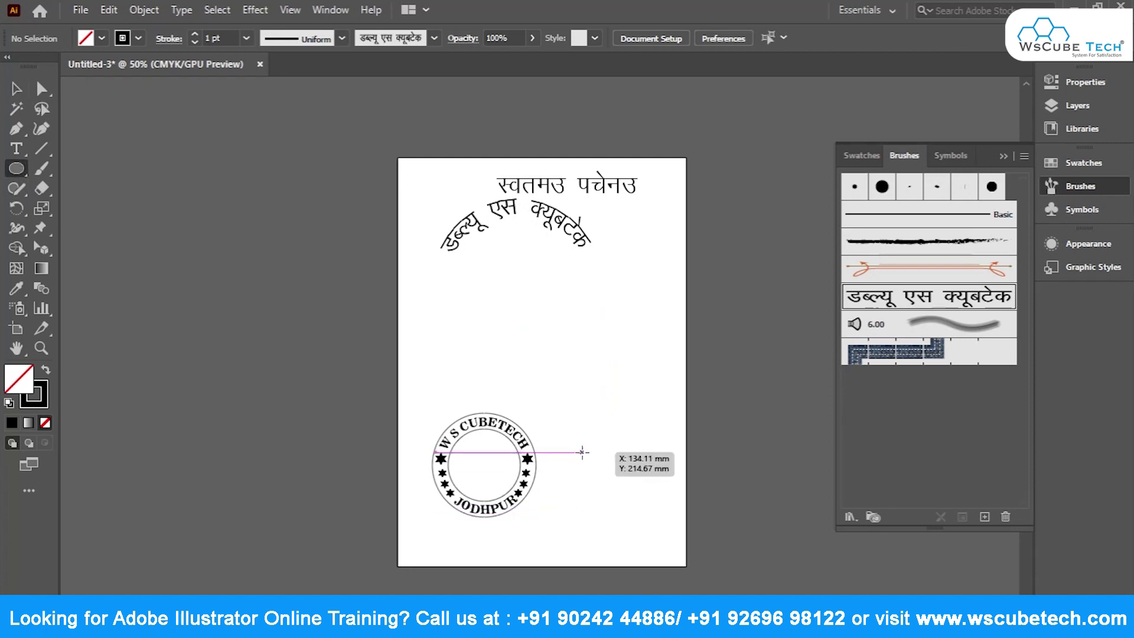
click(21, 90)
click(441, 439)
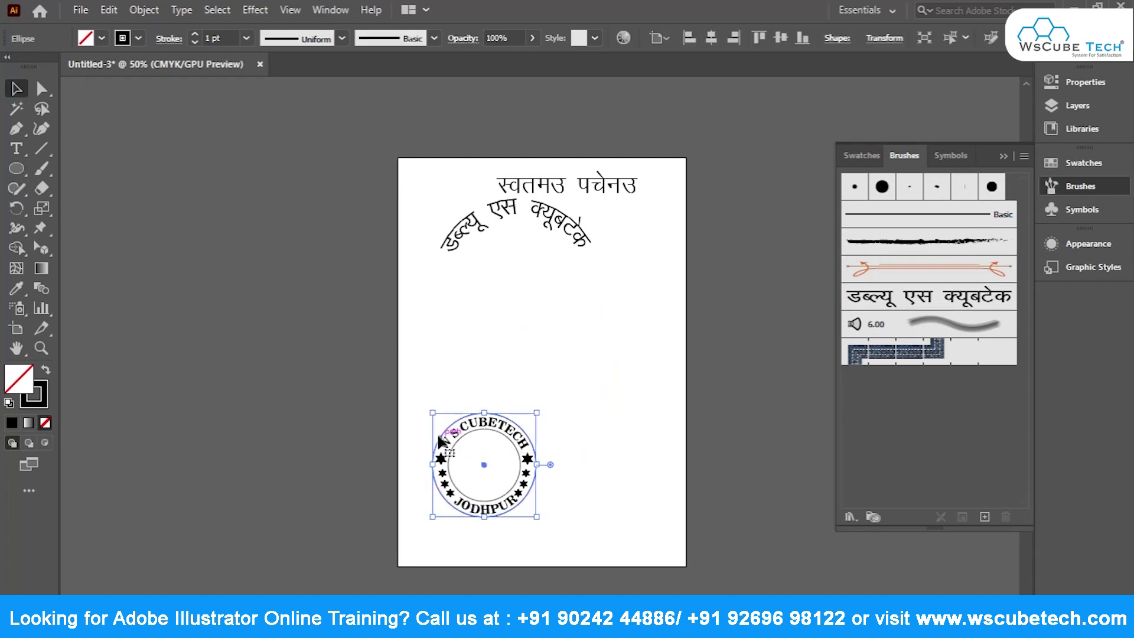
click(438, 403)
click(444, 432)
drag(450, 428, 569, 428)
click(572, 371)
drag(411, 371, 611, 513)
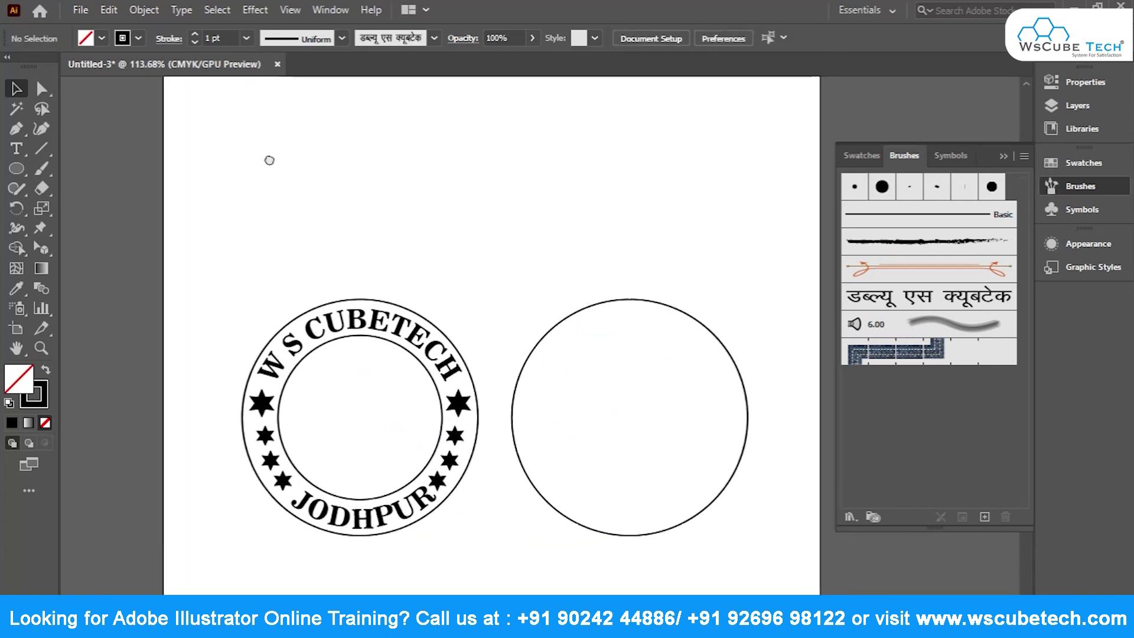
Cut the duplicated circle with the Scissors tool at two level points on opposite sides, slightly above its centre.
click(582, 292)
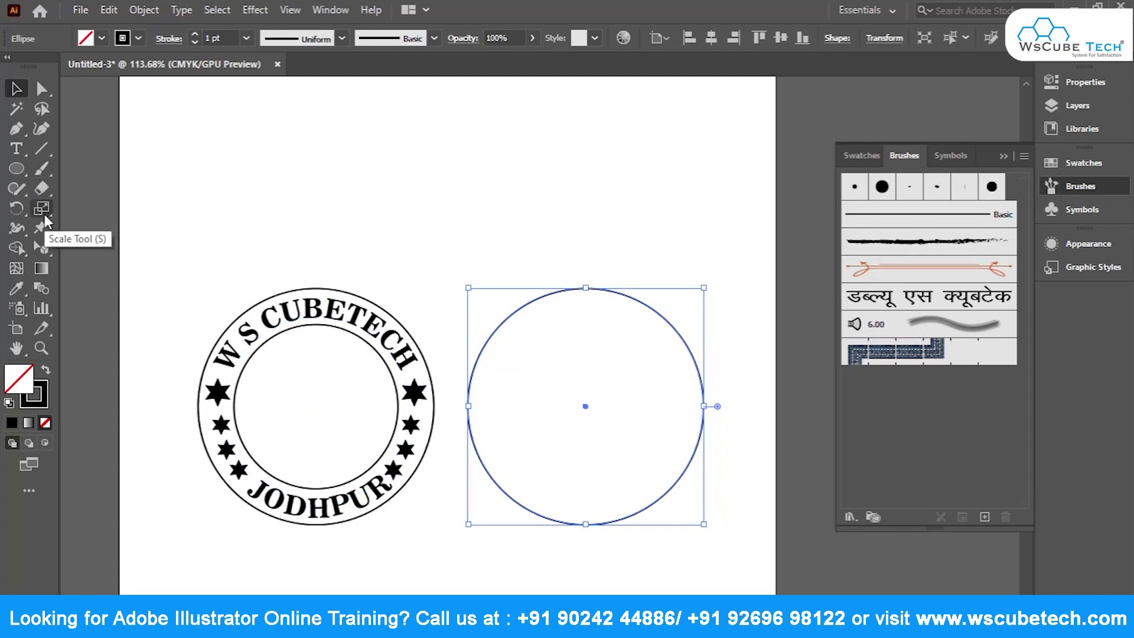
click(42, 209)
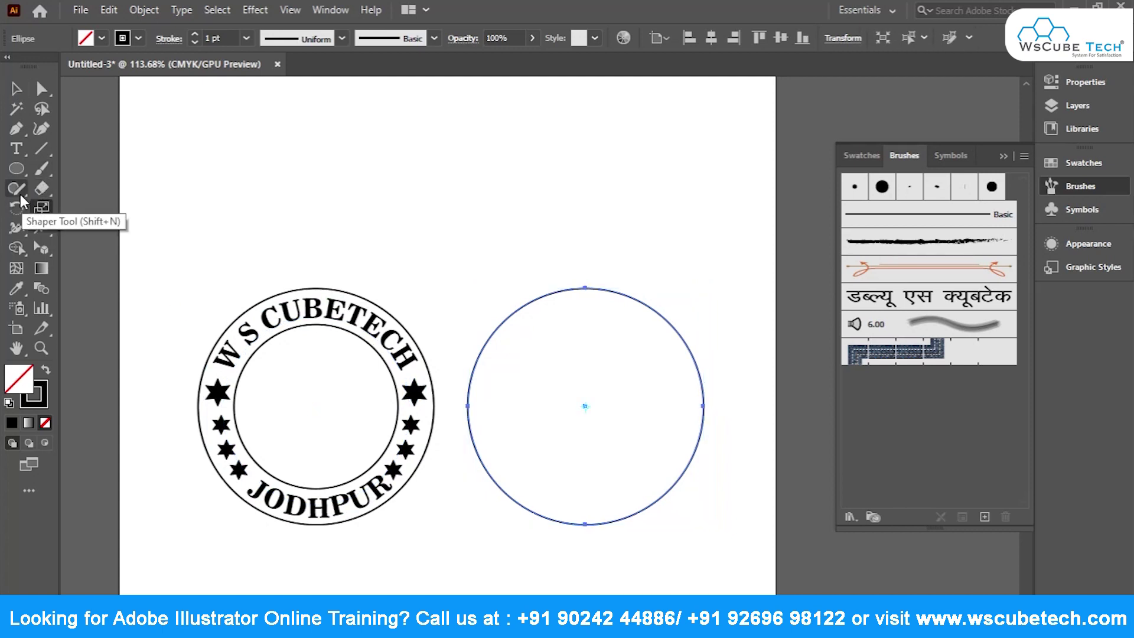
click(44, 168)
click(45, 168)
mouse_move(40, 192)
mouse_down()
mouse_move(65, 212)
mouse_move(97, 215)
mouse_up()
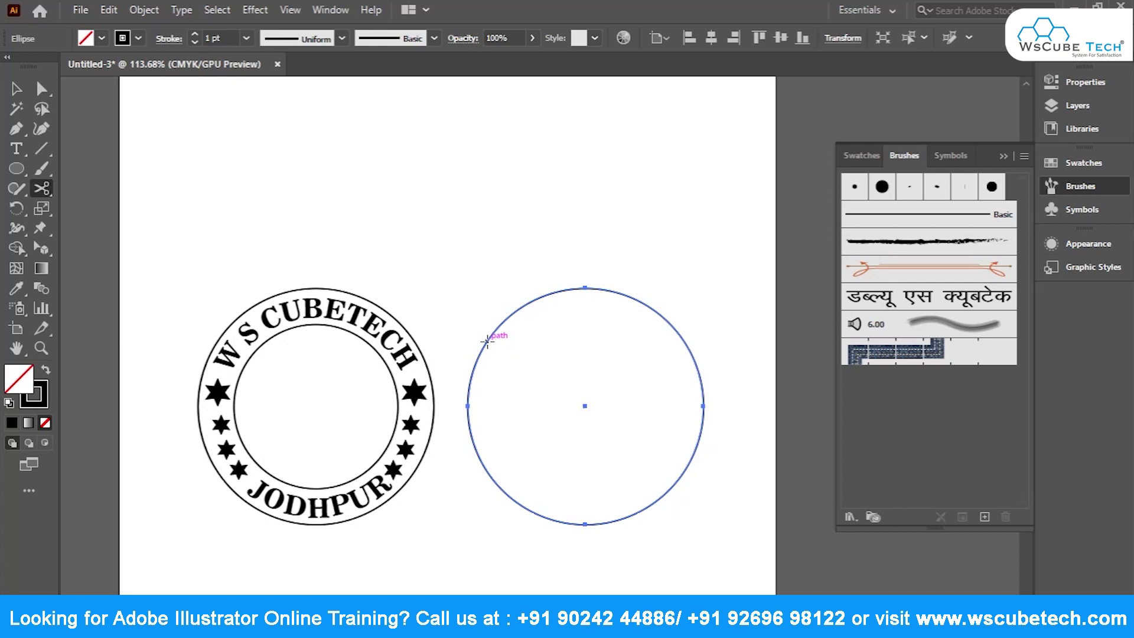
click(473, 371)
click(704, 348)
click(474, 368)
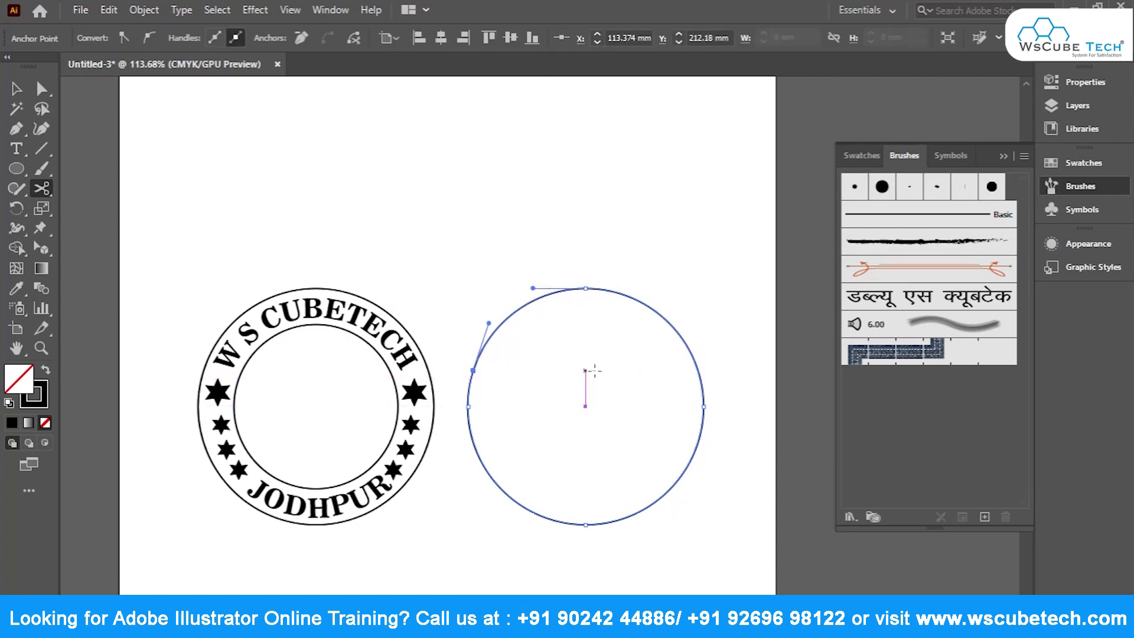
click(703, 371)
click(17, 88)
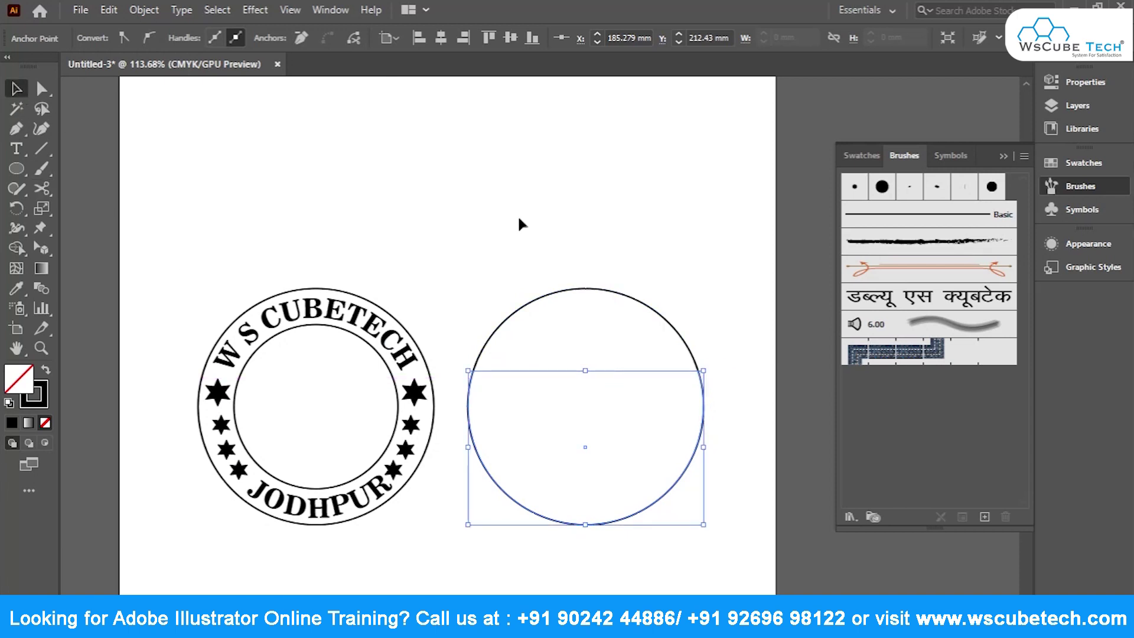
click(490, 498)
click(507, 494)
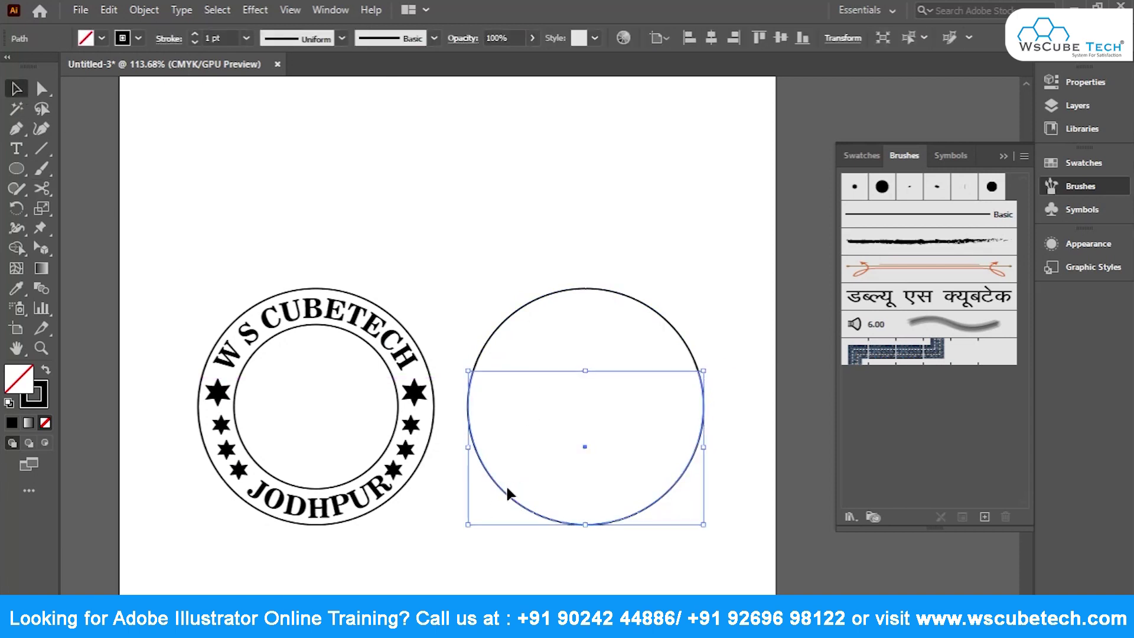
key(Delete)
key(ctrl+z)
Apply the डब्ल्यू एस क्यूबटेक art brush to the circle's upper arc and delete the lower arc.
click(530, 295)
click(532, 303)
click(851, 305)
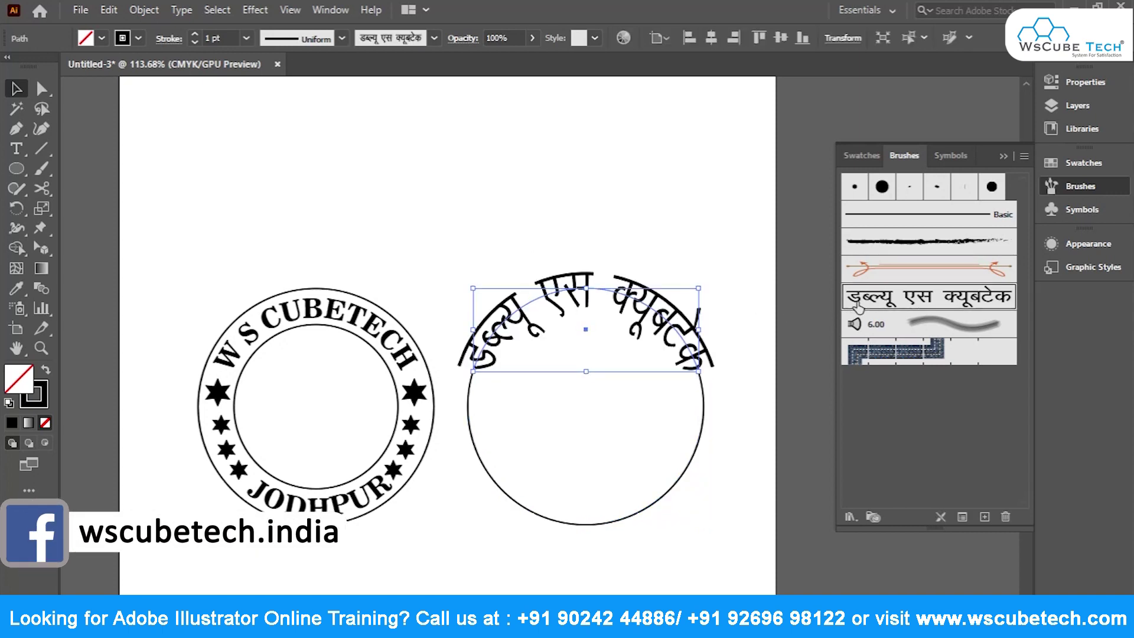
click(584, 200)
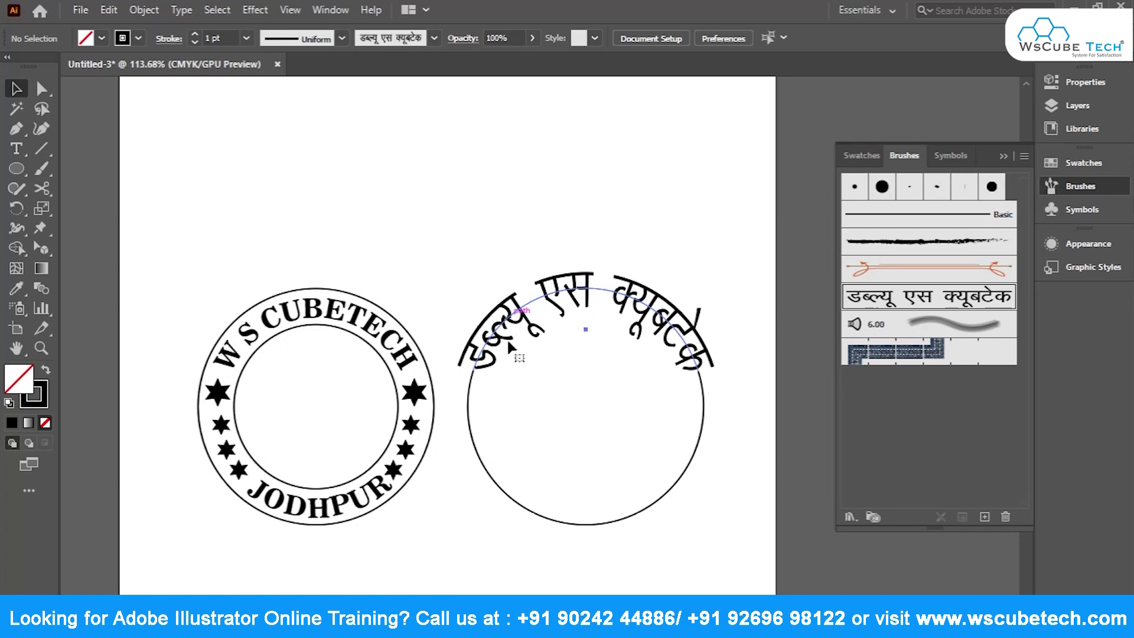
click(518, 354)
click(581, 226)
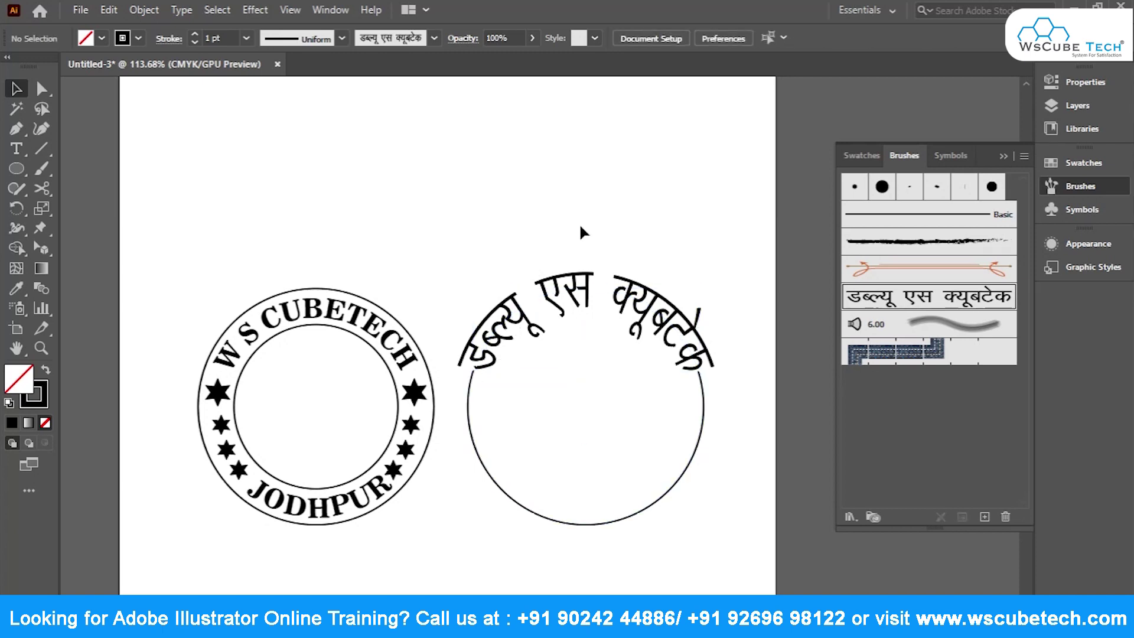
click(562, 523)
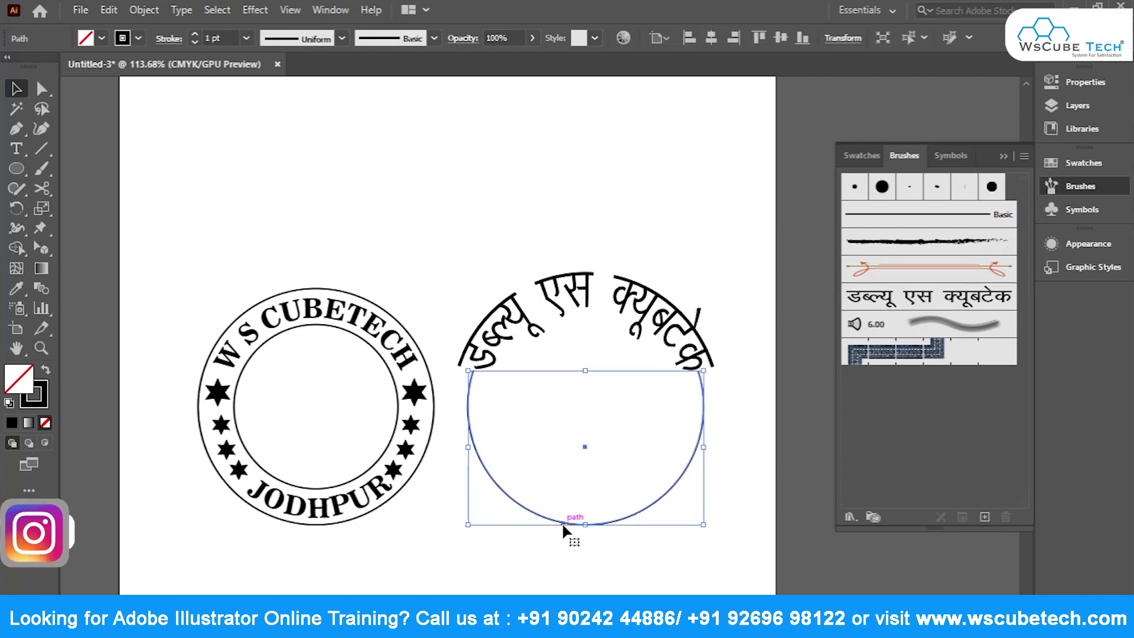
key(Delete)
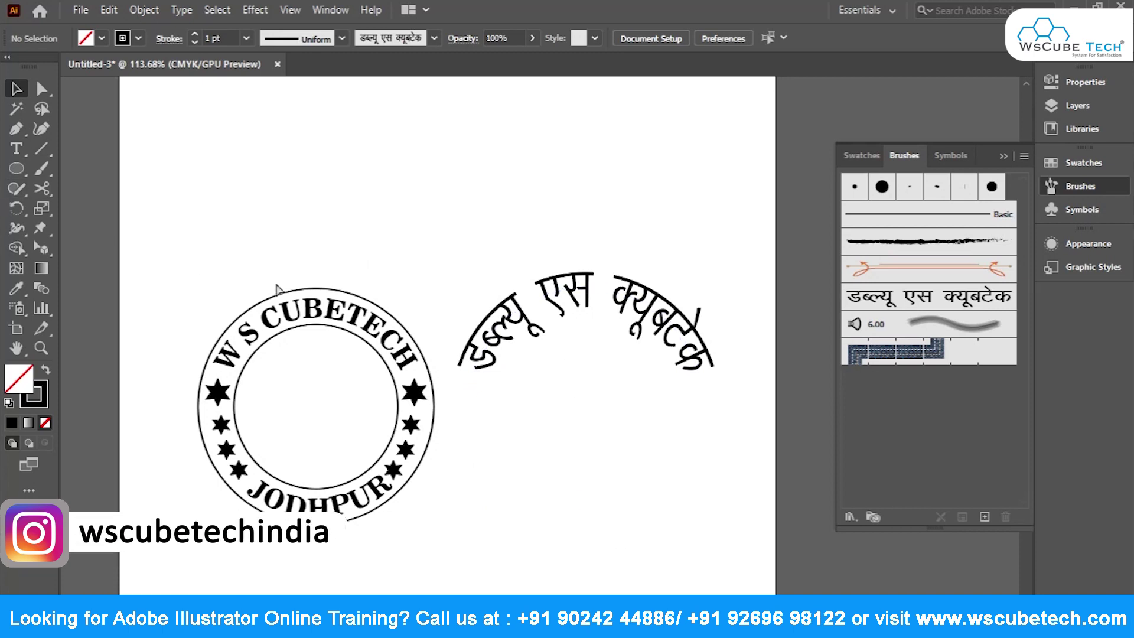
Add a larger plain circle around the arched Hindi text and adjust its position to enclose the lettering.
key(ctrl+v)
drag(517, 215, 568, 257)
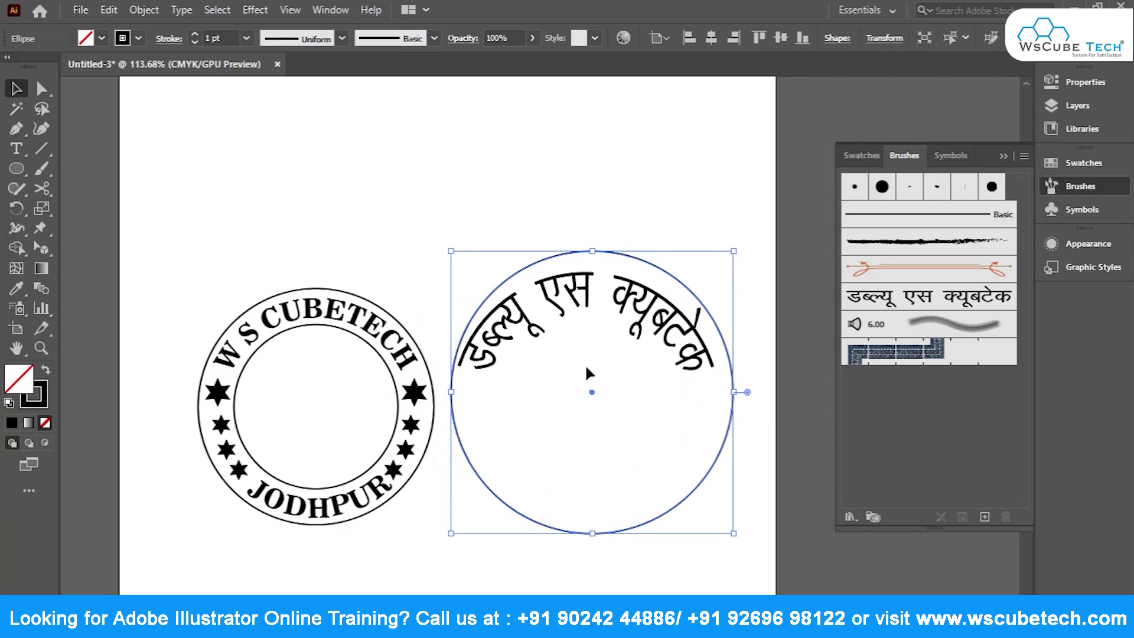
key(Left)
key(ctrl+z)
drag(544, 267, 551, 273)
click(626, 195)
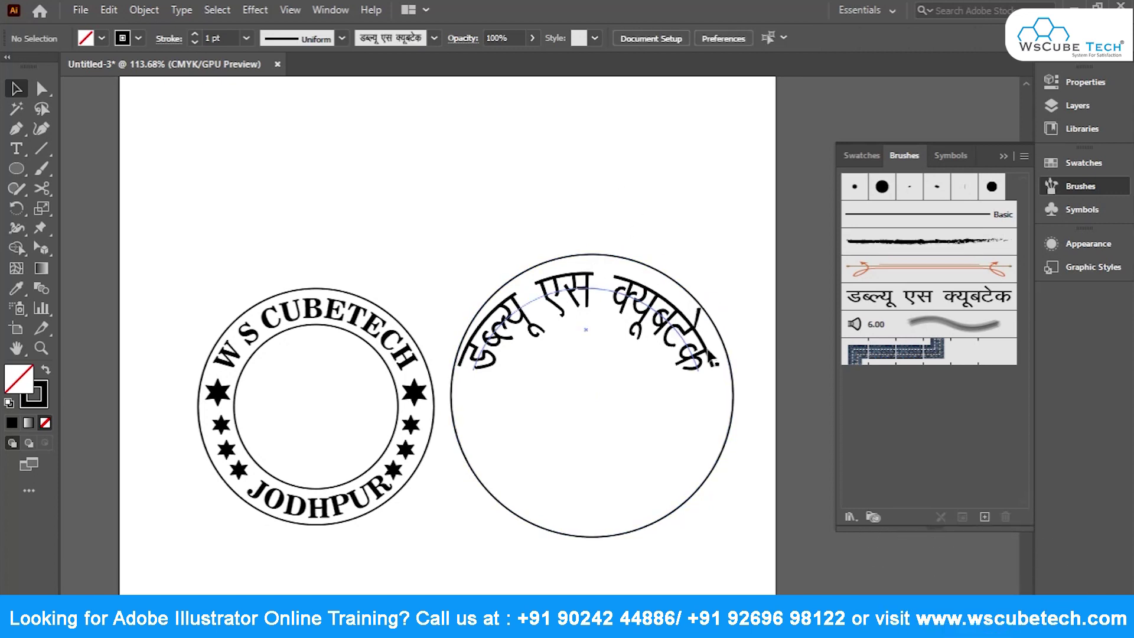
Stretch the brushed Hindi arc slightly wider and taller so it follows the inside of the large circle.
click(709, 347)
click(685, 349)
drag(699, 329, 707, 329)
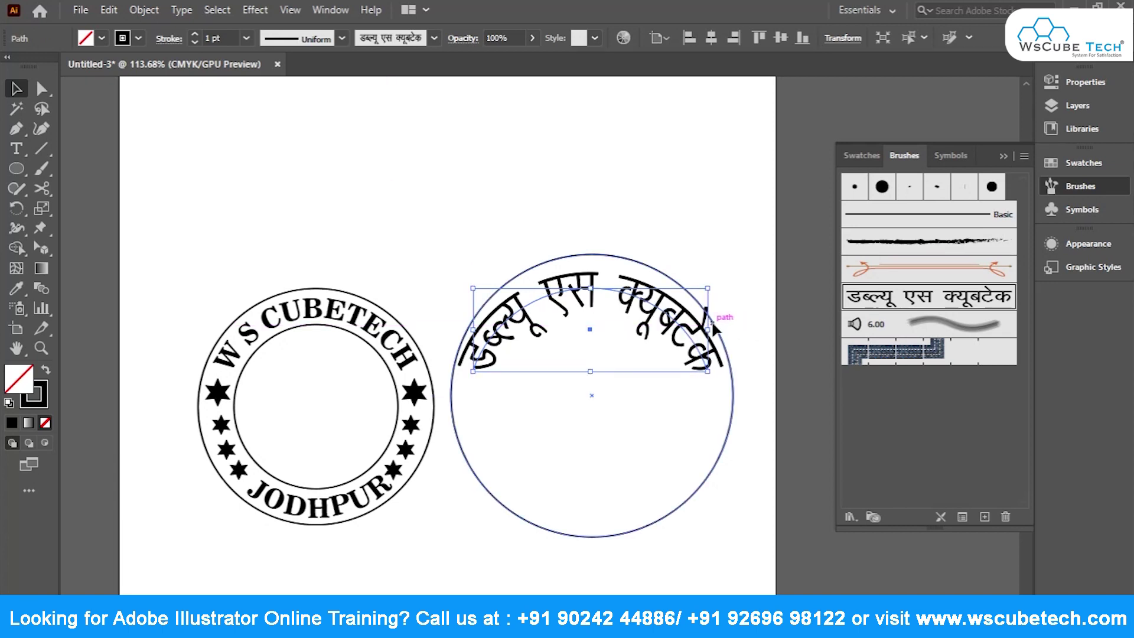
mouse_move(707, 329)
mouse_down()
mouse_move(738, 329)
mouse_move(706, 330)
mouse_up()
drag(590, 288, 589, 275)
Expand the appearance of the brushed Hindi arc into editable outlines.
click(41, 88)
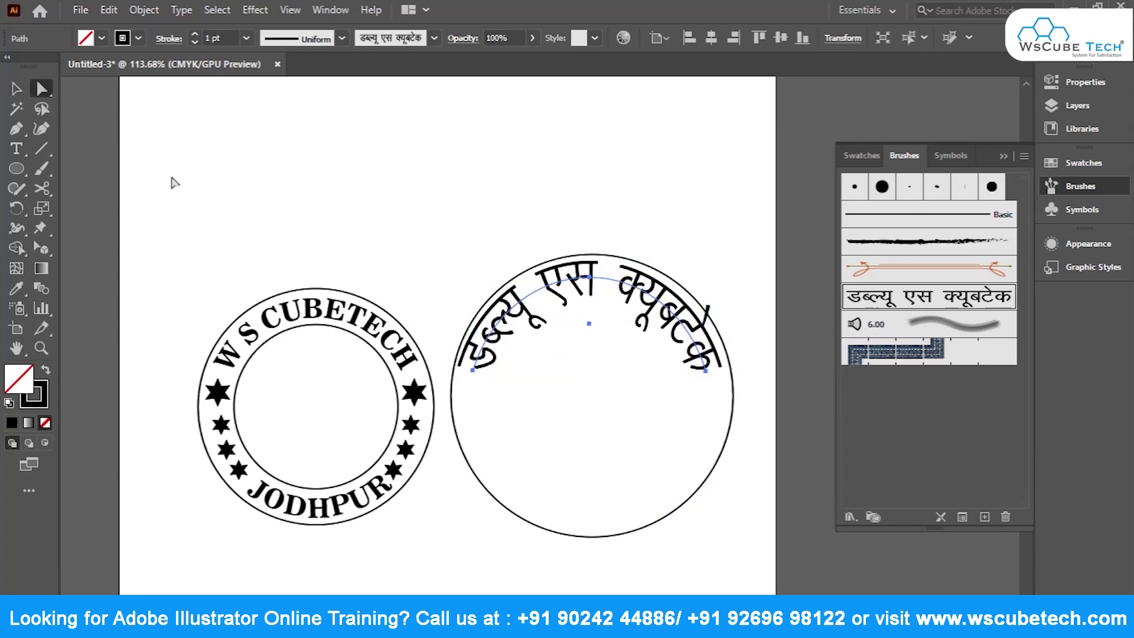
drag(723, 339, 378, 211)
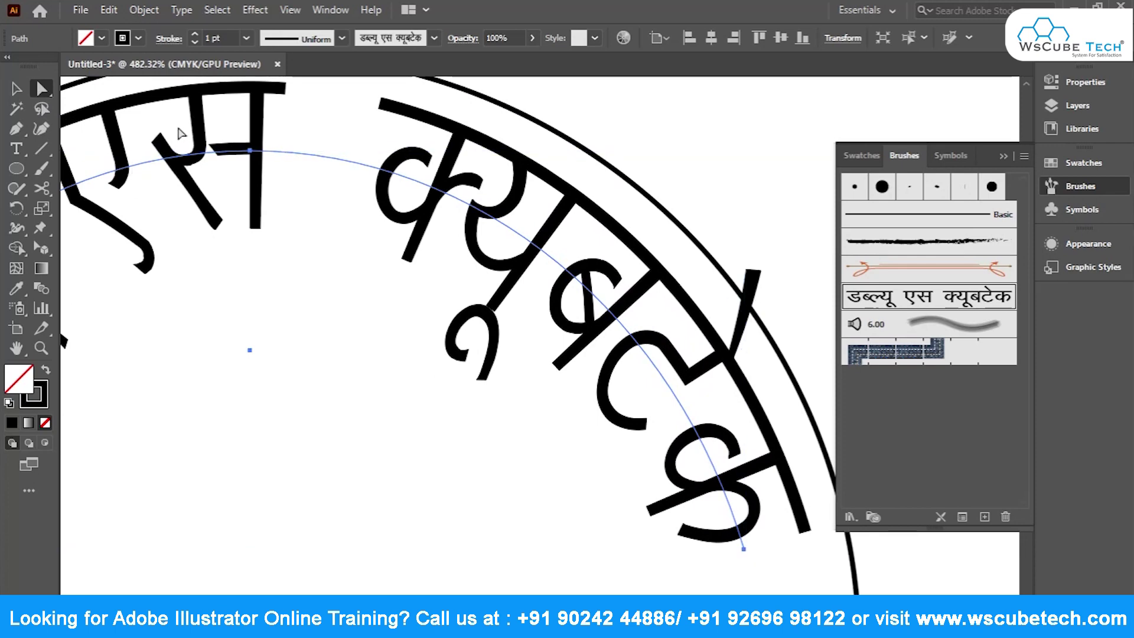
click(143, 9)
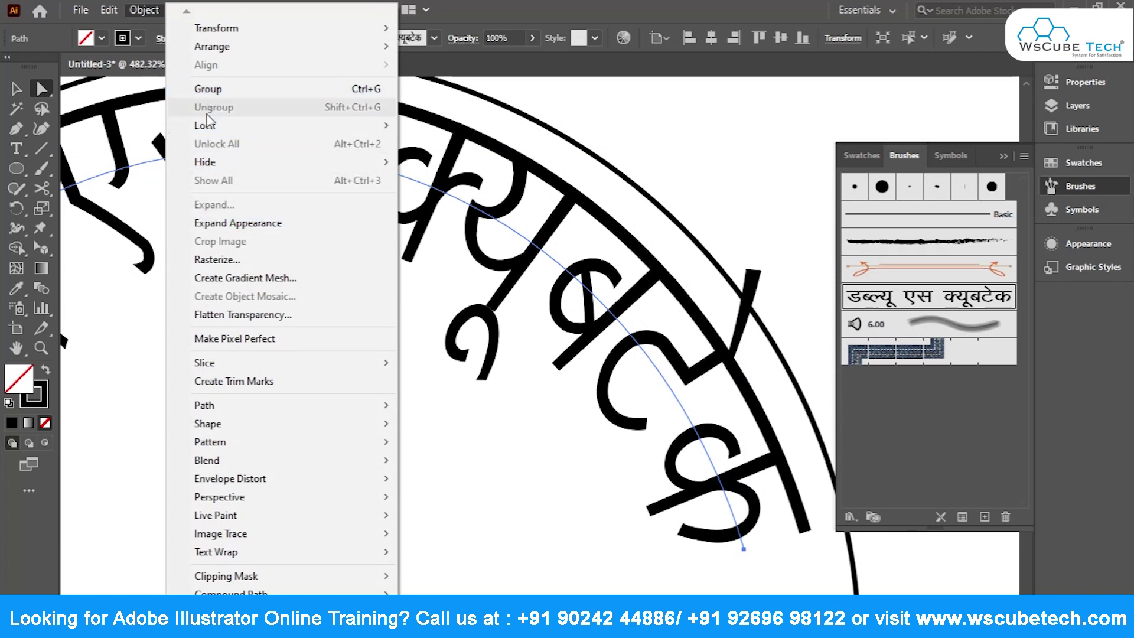
click(207, 225)
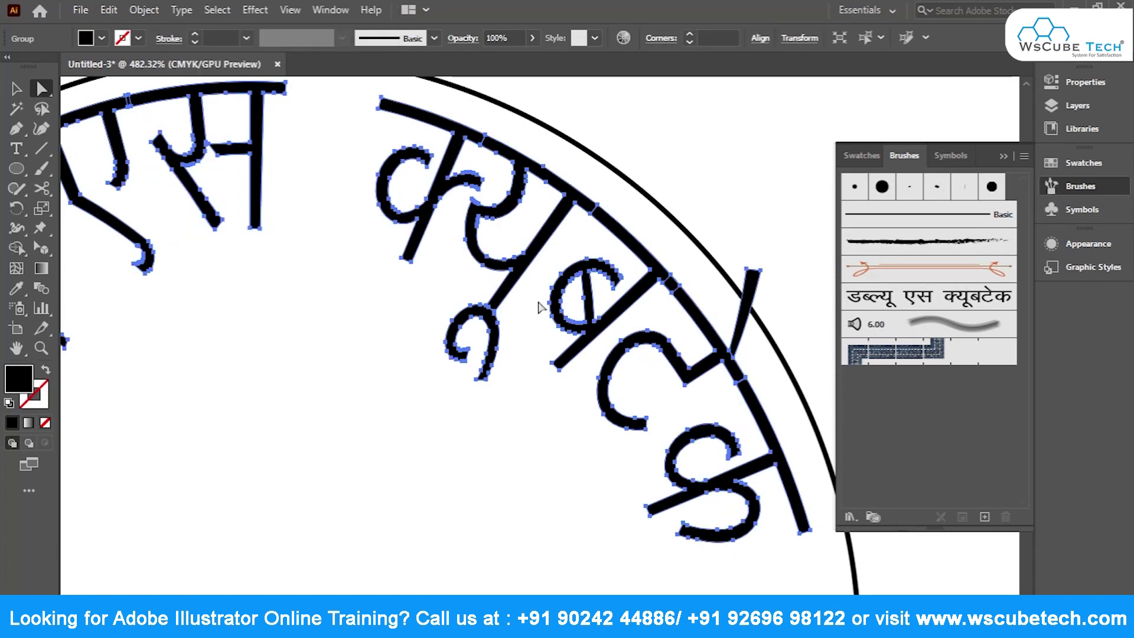
Reshape the slanted vowel stroke above टे by moving its upper anchor points left, inside the outer circle.
click(751, 276)
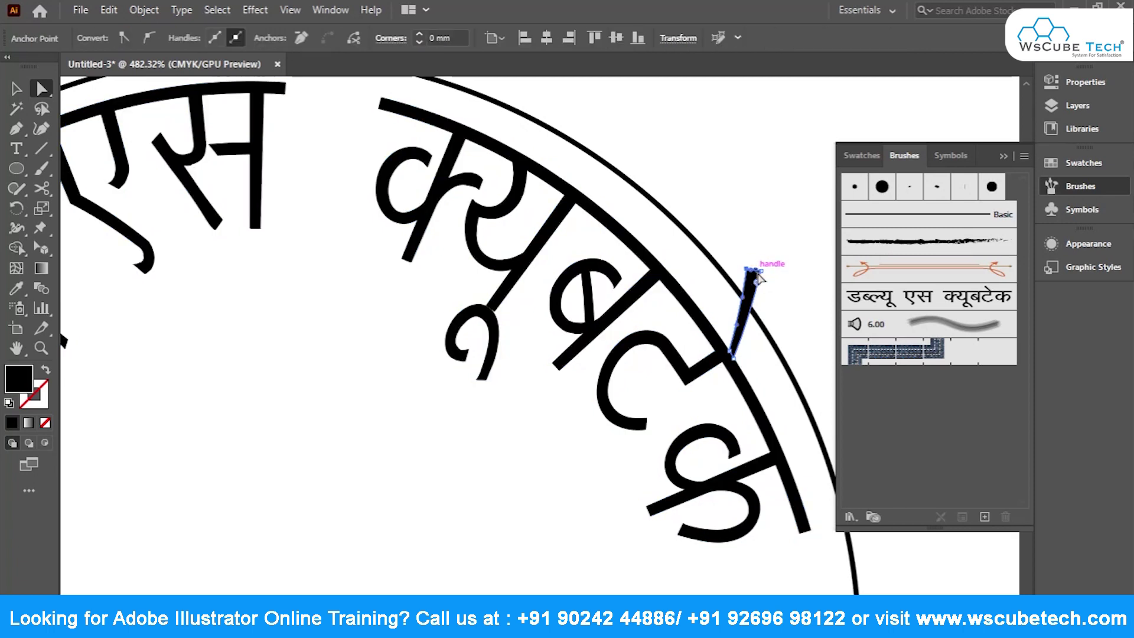
drag(749, 272, 704, 277)
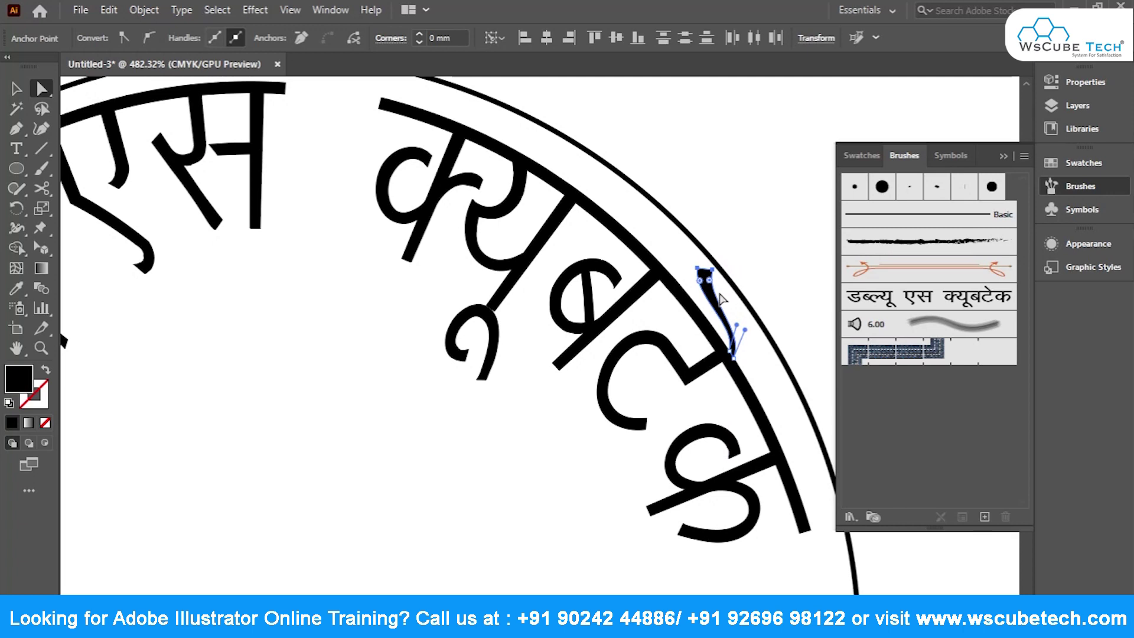
click(712, 270)
mouse_move(712, 295)
mouse_down()
mouse_move(725, 298)
mouse_move(716, 292)
mouse_up()
click(698, 271)
key(v)
key(ctrl+0)
Add a smaller concentric copy of the large circle just inside the arched Hindi text.
click(756, 477)
click(516, 343)
drag(305, 361, 620, 582)
drag(626, 581, 99, 238)
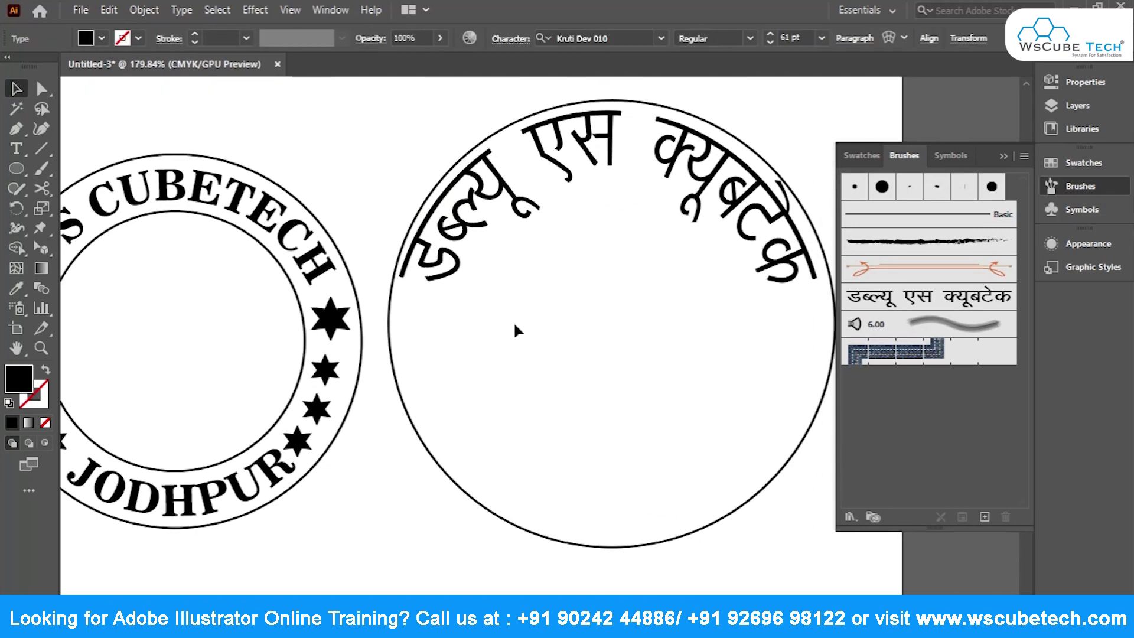
click(495, 288)
click(755, 154)
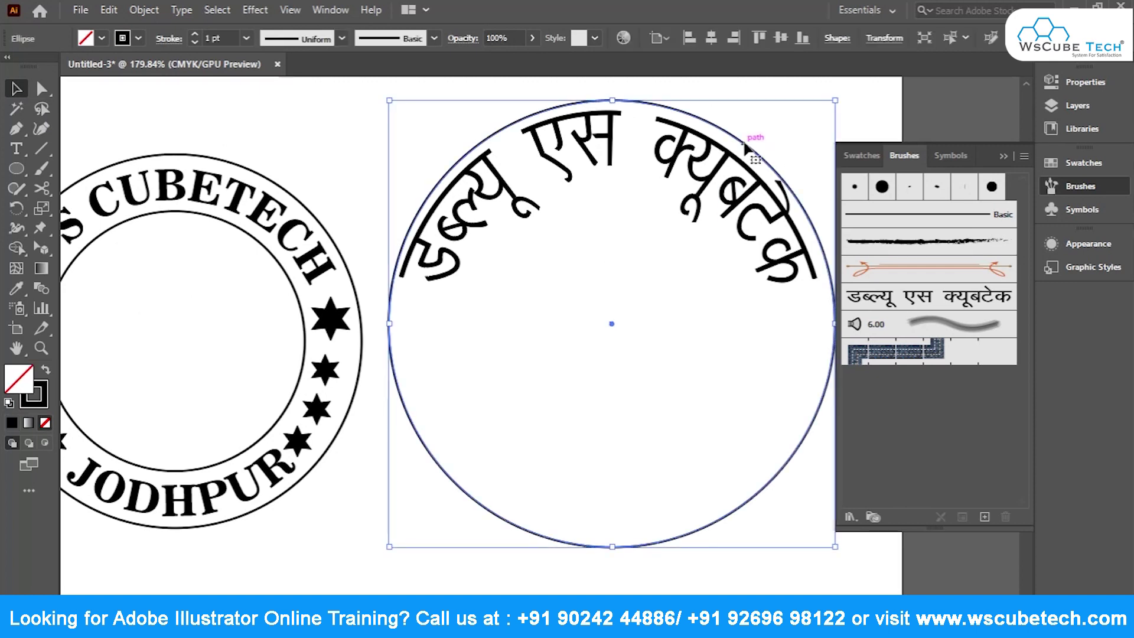
key(k)
key(v)
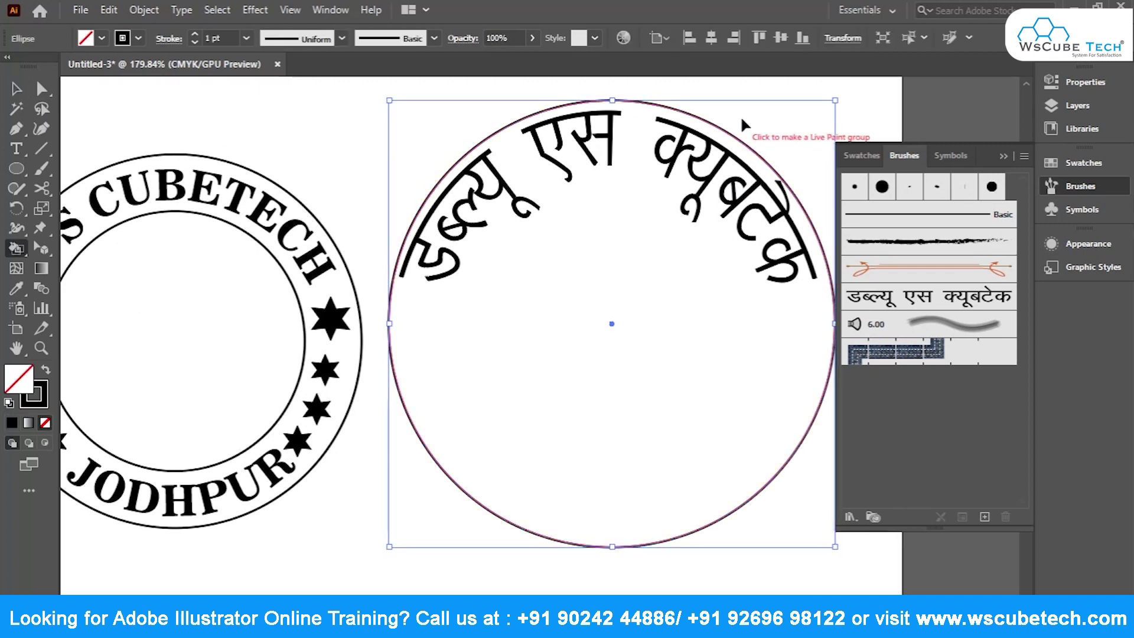
key(k)
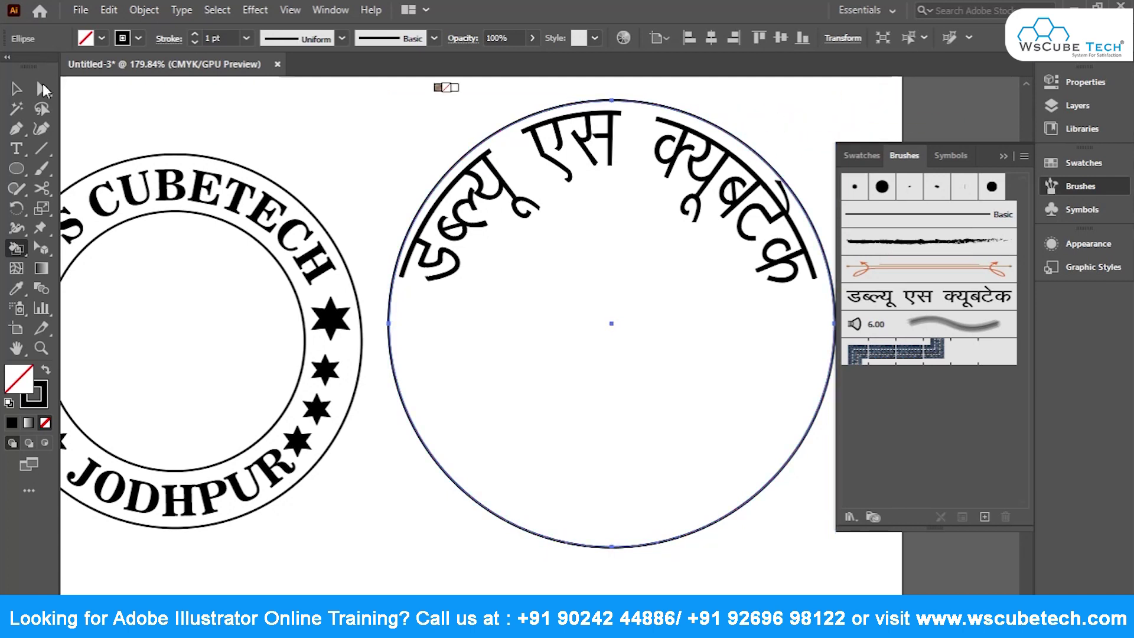
click(14, 92)
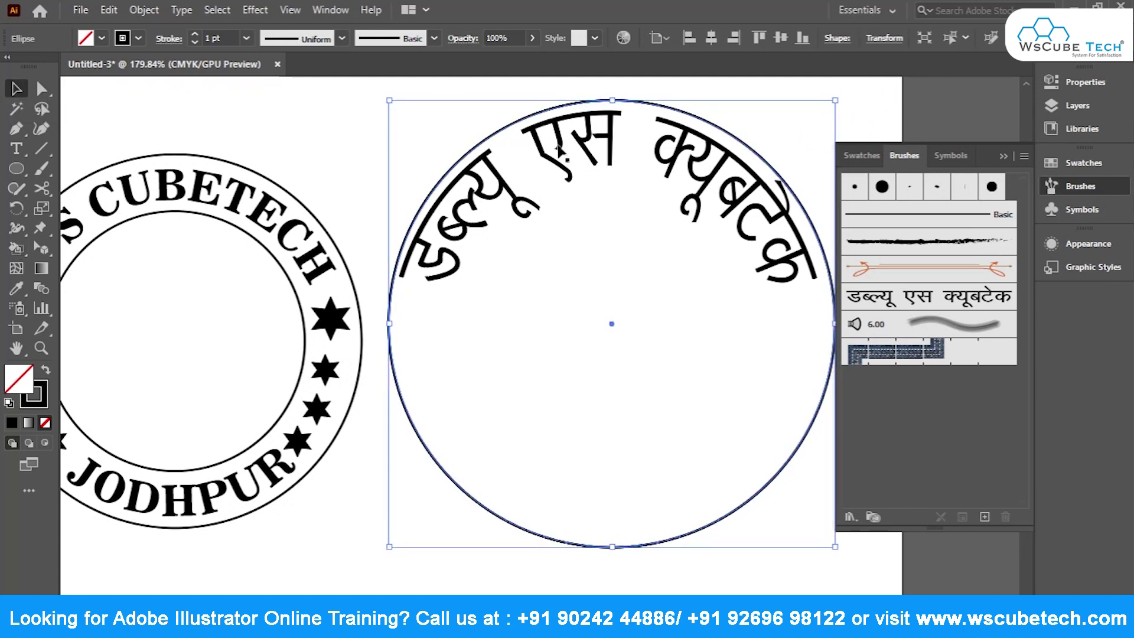
drag(835, 103, 769, 167)
key(ctrl+shift+b)
Deselect the inner circle and review both circular badges on the whole artboard.
key(ctrl+0)
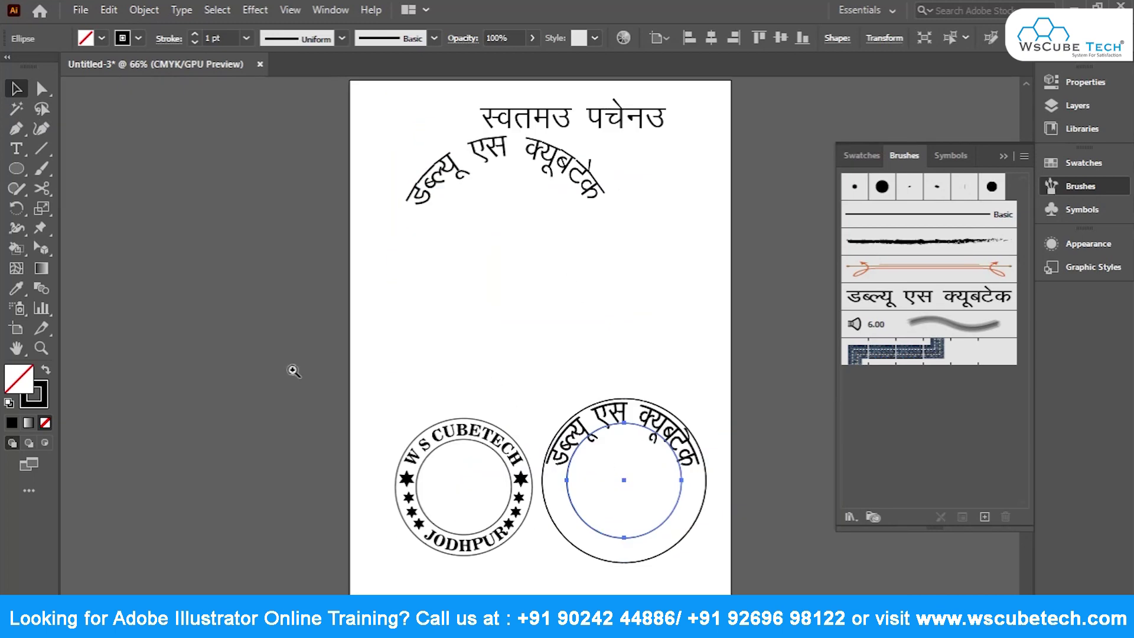
drag(293, 371, 384, 407)
drag(498, 415, 197, 253)
key(ctrl+minus)
key(ctrl+minus)
key(ctrl+minus)
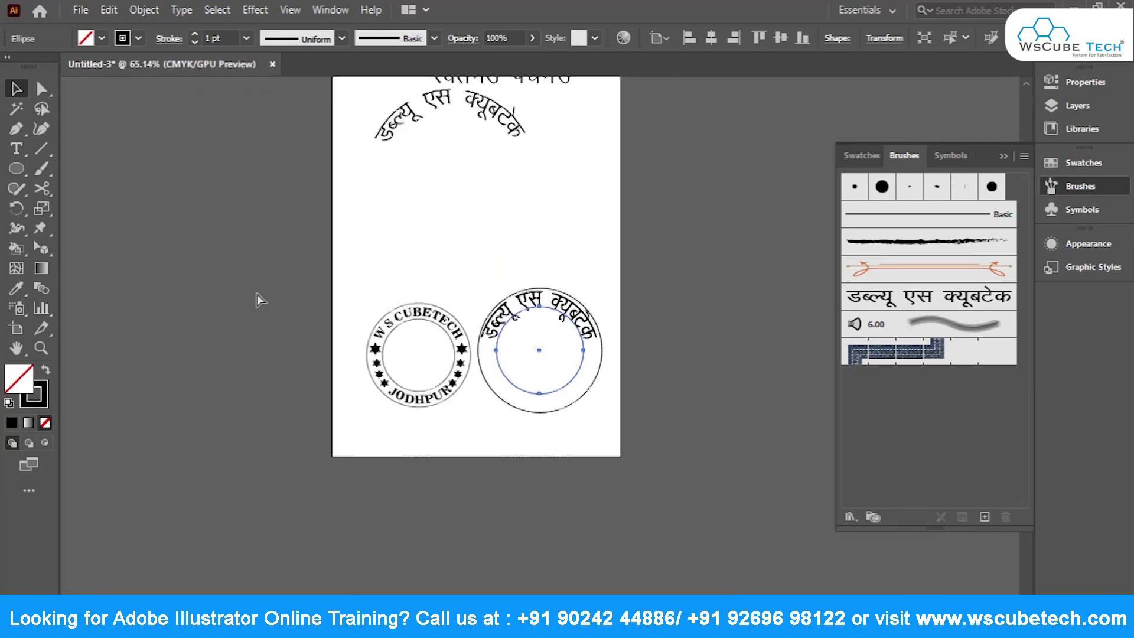
click(392, 258)
key(ctrl+0)
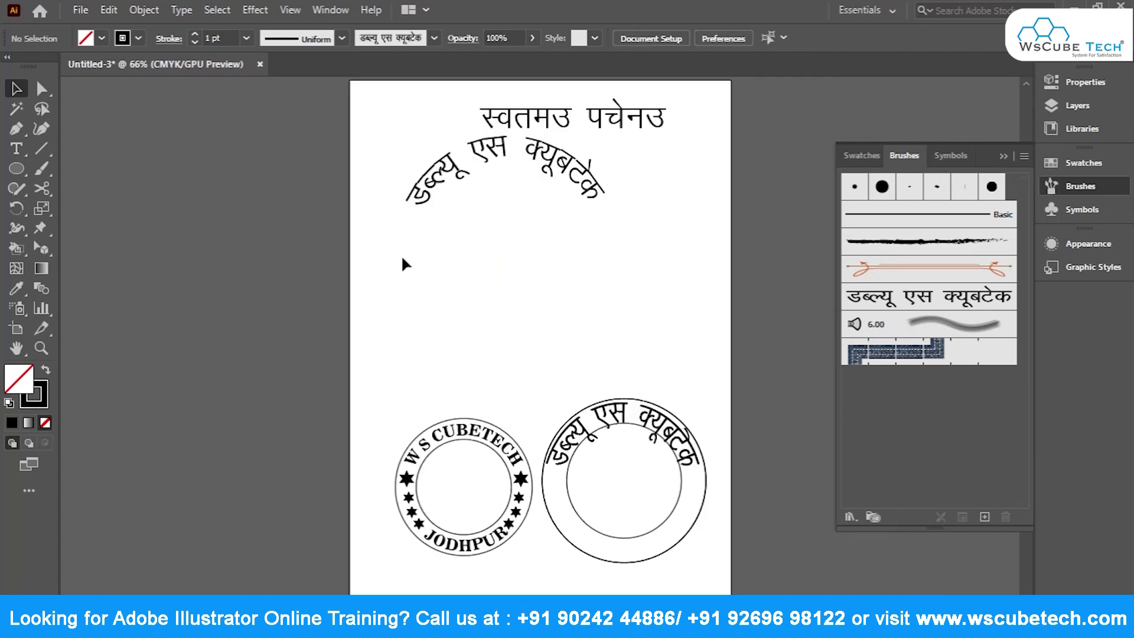